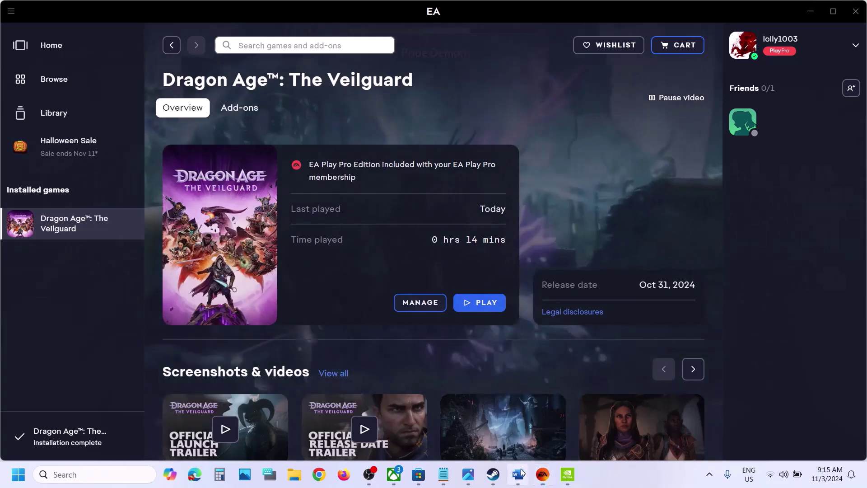
# Highlight the Step 2 Debug mode instruction in the Word document, and open the NVIDIA Control Panel from the desktop
pyautogui.click(521, 470)
pyautogui.moveTo(124, 264); pyautogui.dragTo(695, 278)
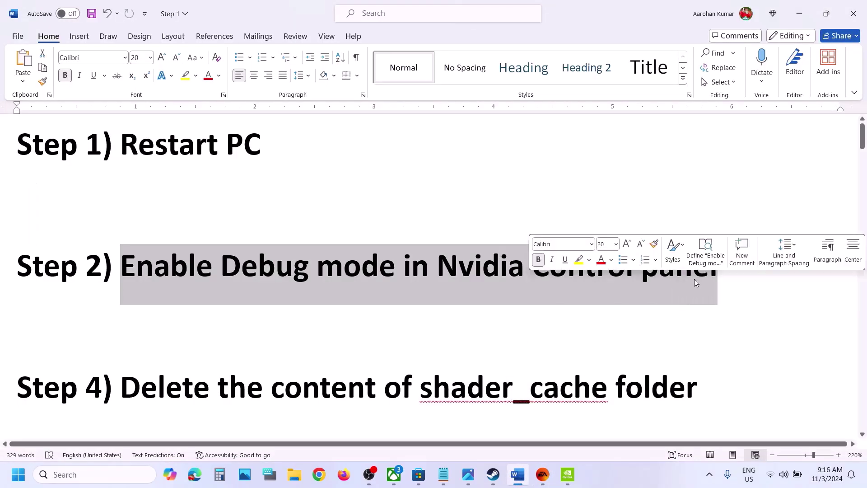
pyautogui.press('super+d')
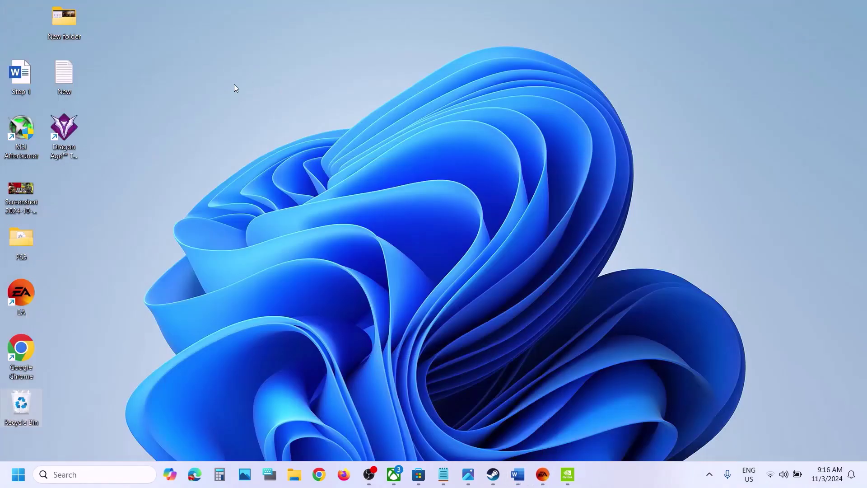
pyautogui.rightClick(235, 86)
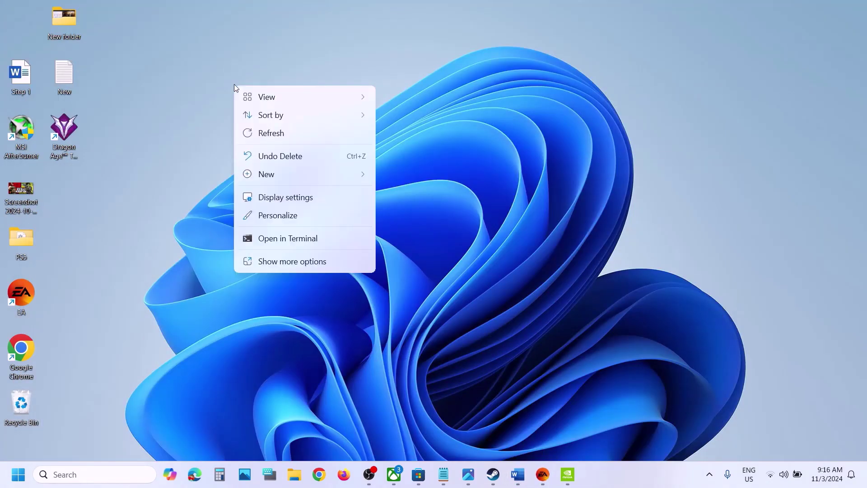
pyautogui.click(287, 261)
pyautogui.click(286, 177)
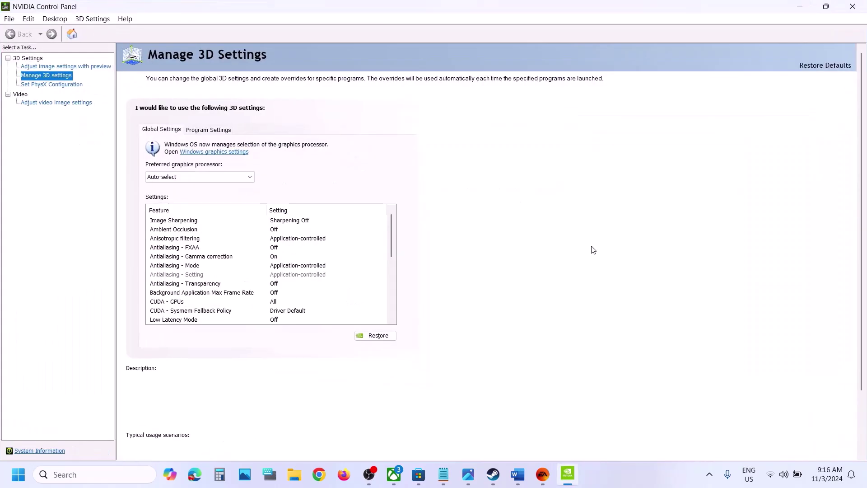
# Enable Debug Mode in the NVIDIA Control Panel and check the option's state
pyautogui.click(125, 19)
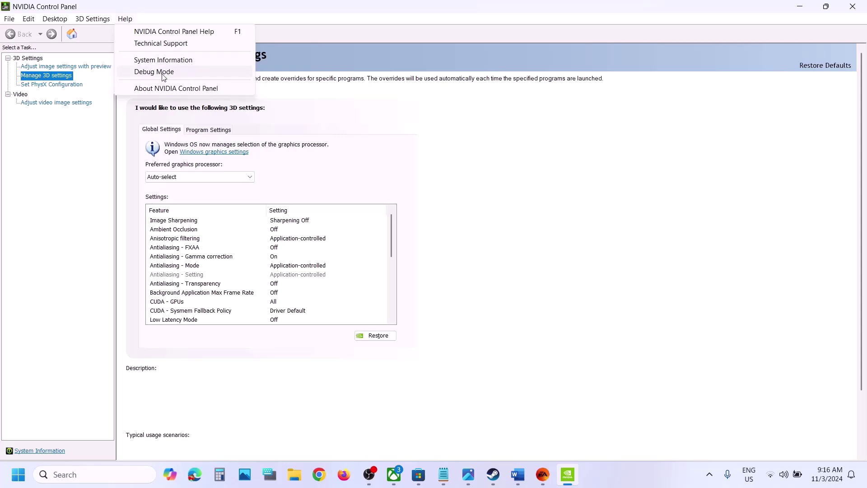
pyautogui.click(162, 73)
pyautogui.click(128, 19)
pyautogui.click(495, 203)
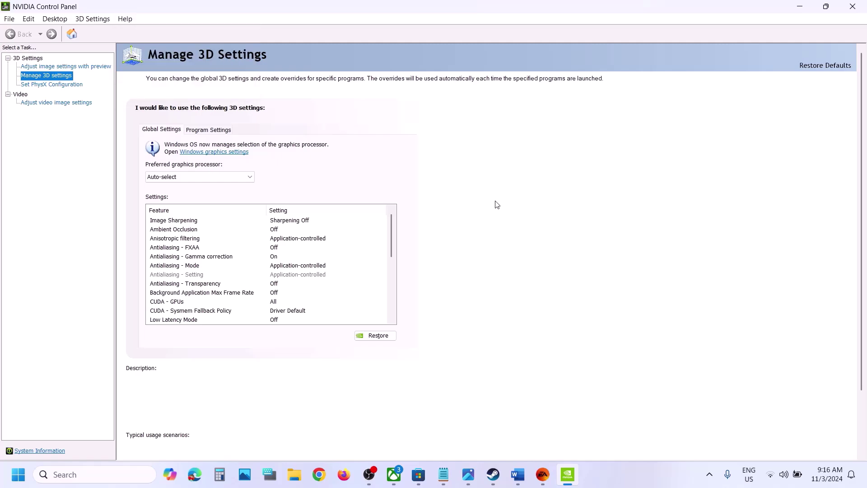
# Switch to the Word document and highlight the Step 4 text about the content of the shader_cache folder
pyautogui.click(523, 482)
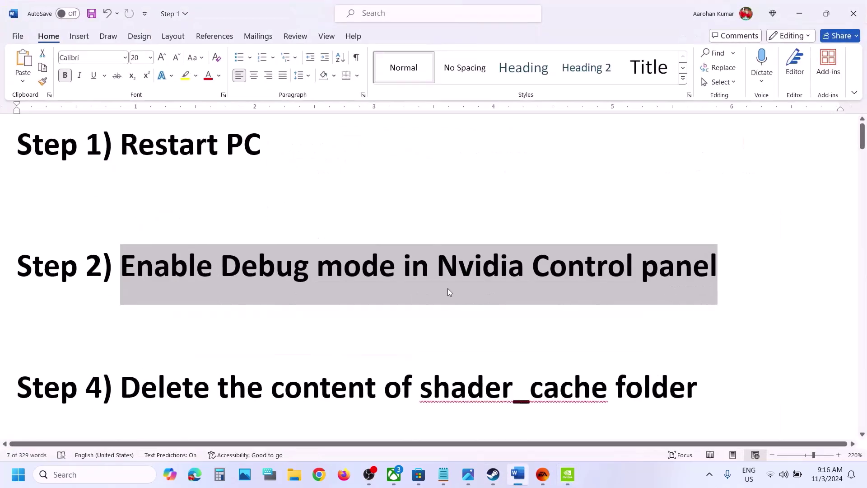
pyautogui.scroll(-2, 310, 232)
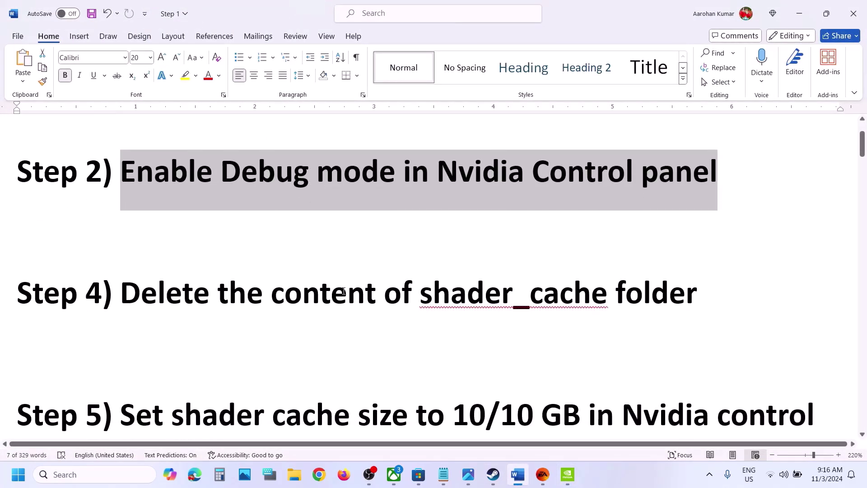
pyautogui.moveTo(343, 291); pyautogui.dragTo(698, 298)
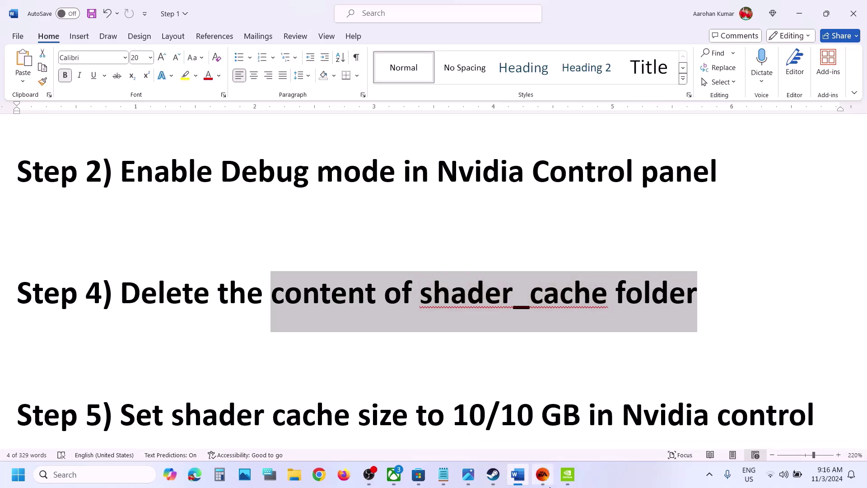
# Switch to Steam and display the management options for Dragon Age The Veilguard in the library
pyautogui.moveTo(543, 485)
pyautogui.click(493, 474)
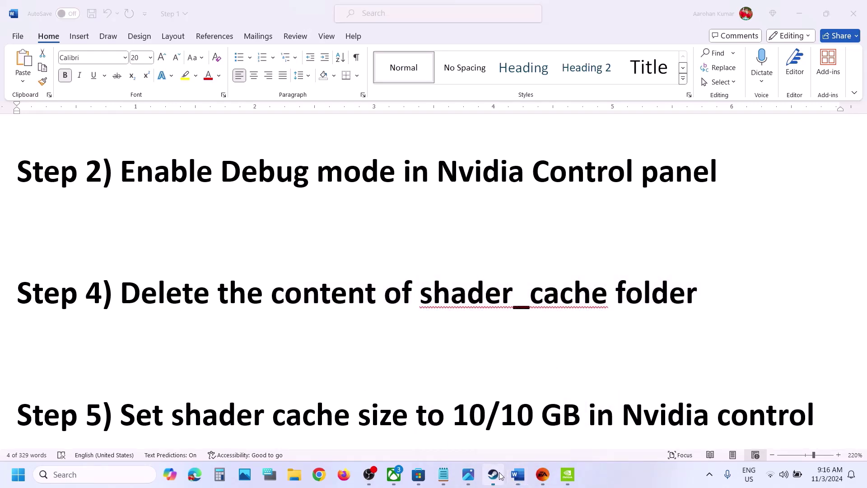
pyautogui.rightClick(114, 276)
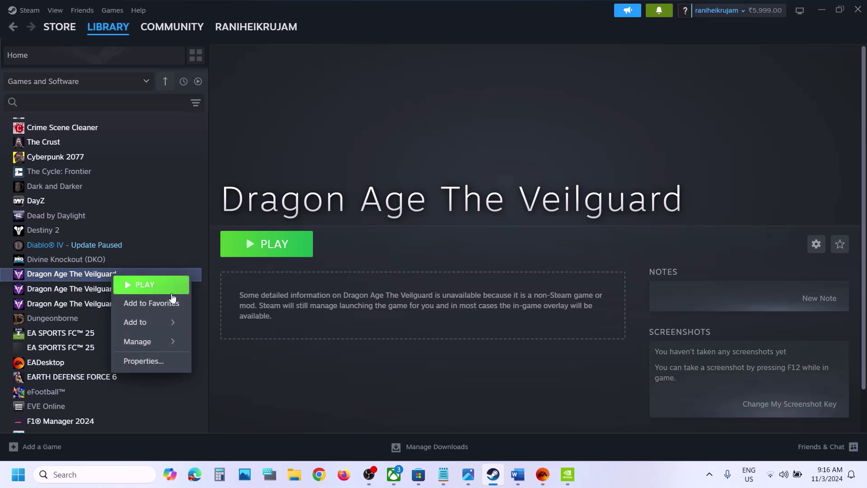
pyautogui.moveTo(167, 342)
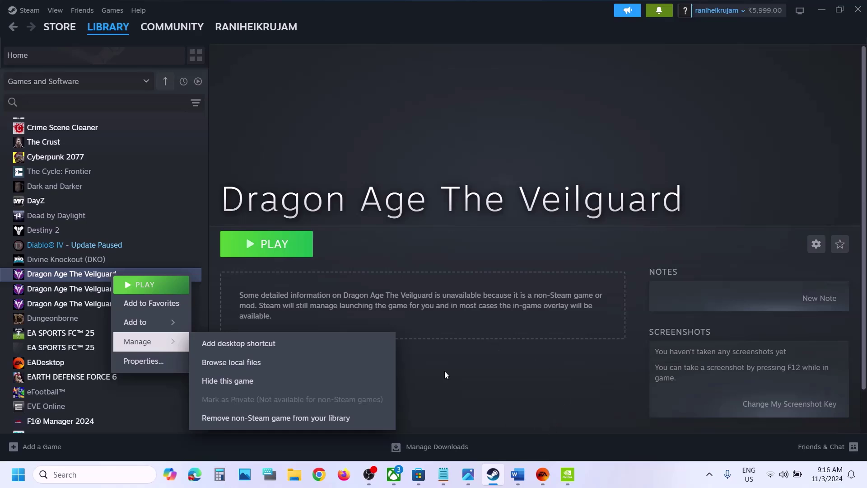
# Switch to the EA app and open Dragon Age: The Veilguard's installation folder from the game's properties
pyautogui.click(543, 473)
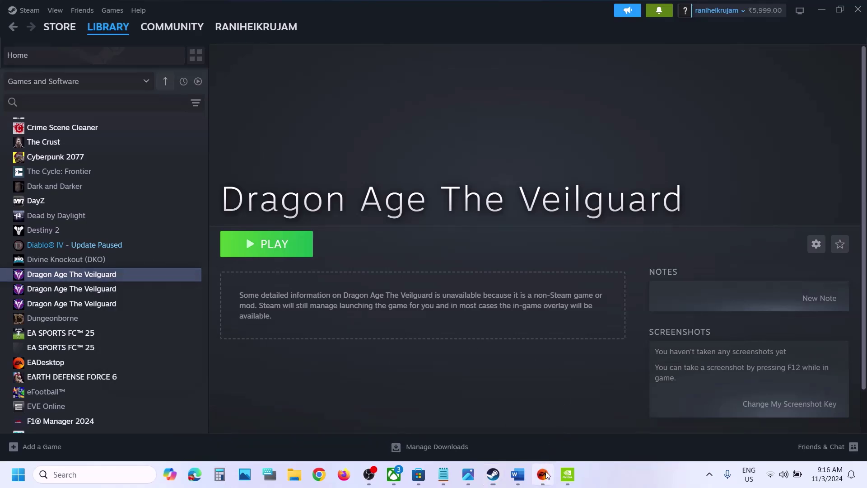
pyautogui.click(429, 305)
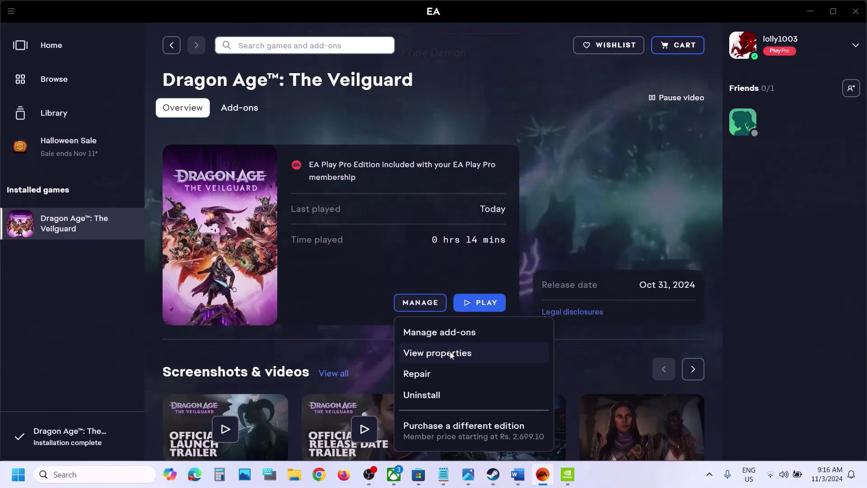
pyautogui.click(450, 355)
pyautogui.click(563, 192)
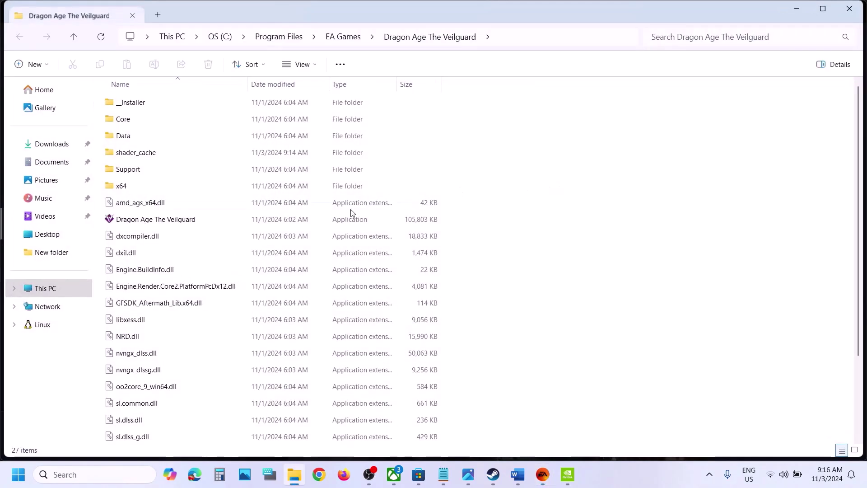
# Look inside the shader_cache folder and return to the game's installation folder
pyautogui.click(146, 157)
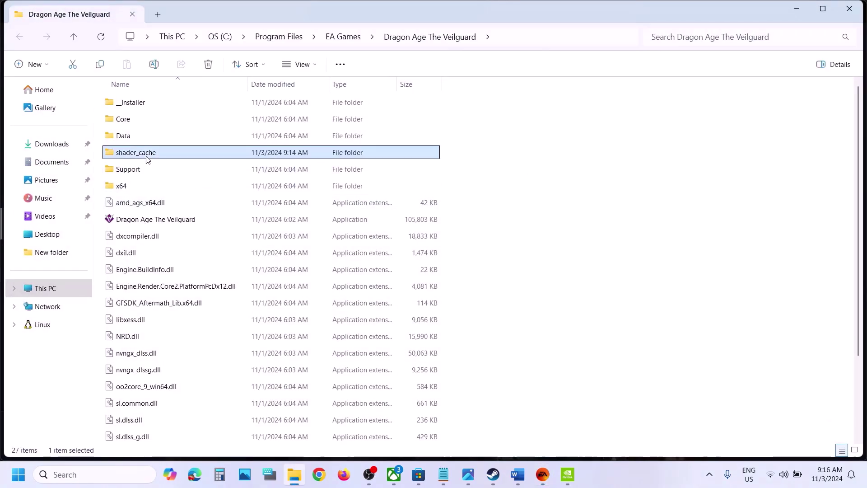
pyautogui.doubleClick(163, 157)
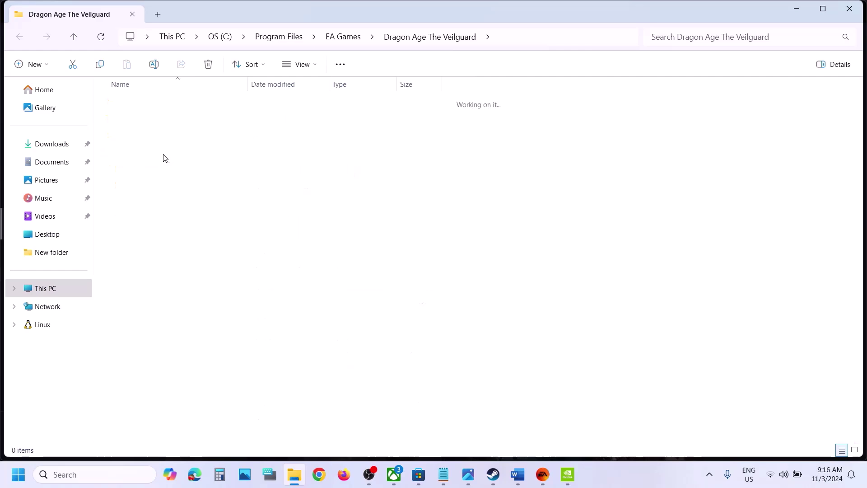
pyautogui.click(71, 40)
# Copy the shader_cache folder from the game's installation folder to the desktop
pyautogui.rightClick(140, 157)
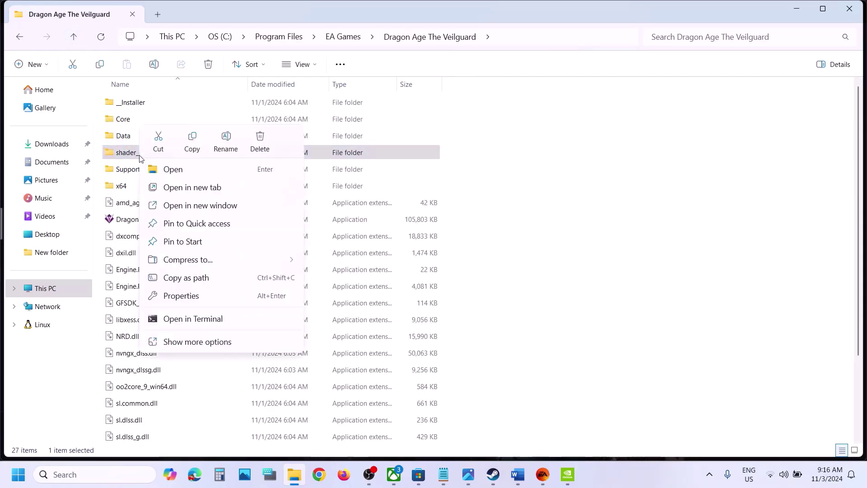
pyautogui.click(190, 145)
pyautogui.press('super+d')
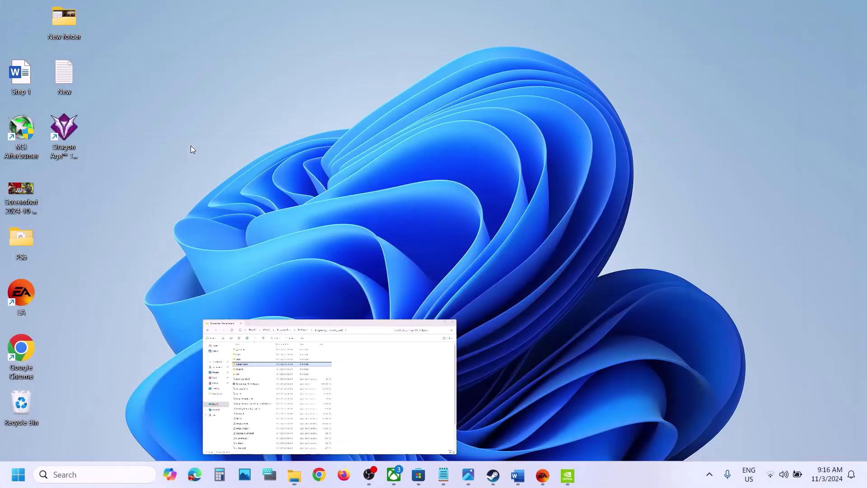
pyautogui.hotkey('ctrl', 'v')
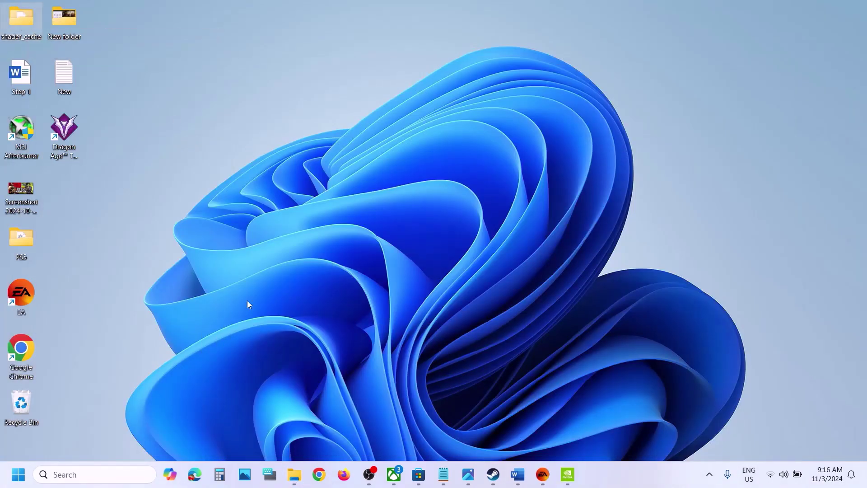
# Delete all files inside the game's shader_cache folder, granting administrator permission for all current items
pyautogui.click(294, 474)
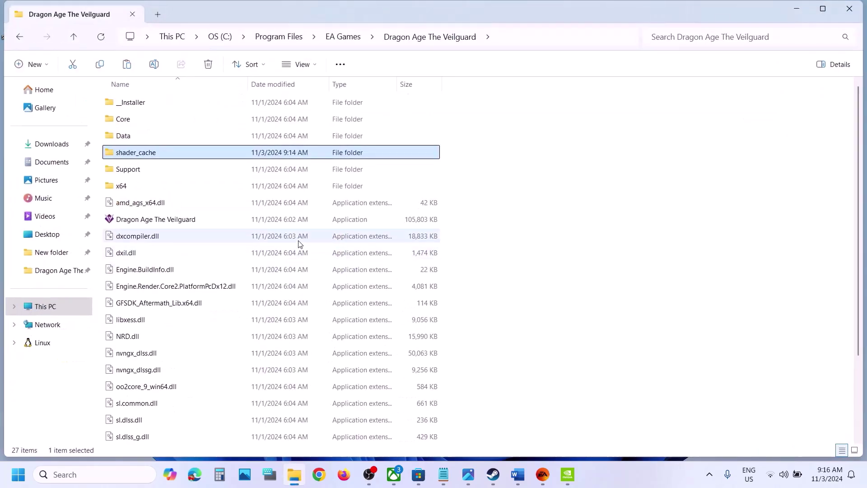
pyautogui.doubleClick(156, 154)
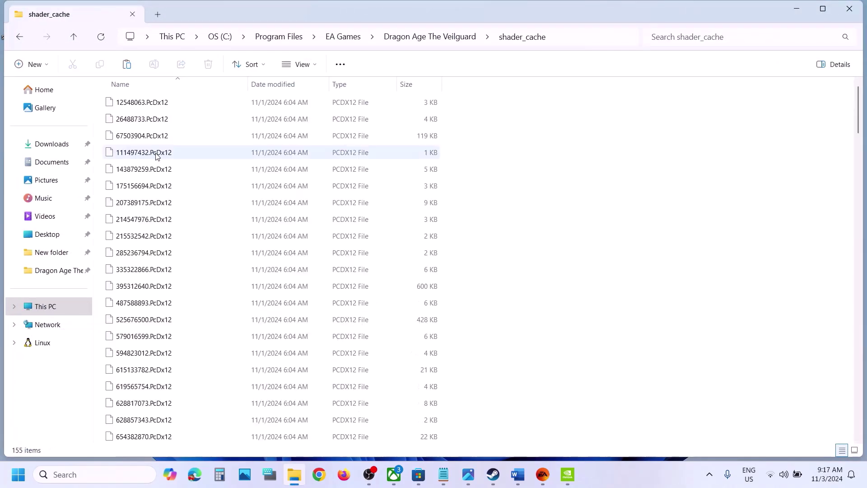
pyautogui.hotkey('ctrl', 'a')
pyautogui.rightClick(213, 136)
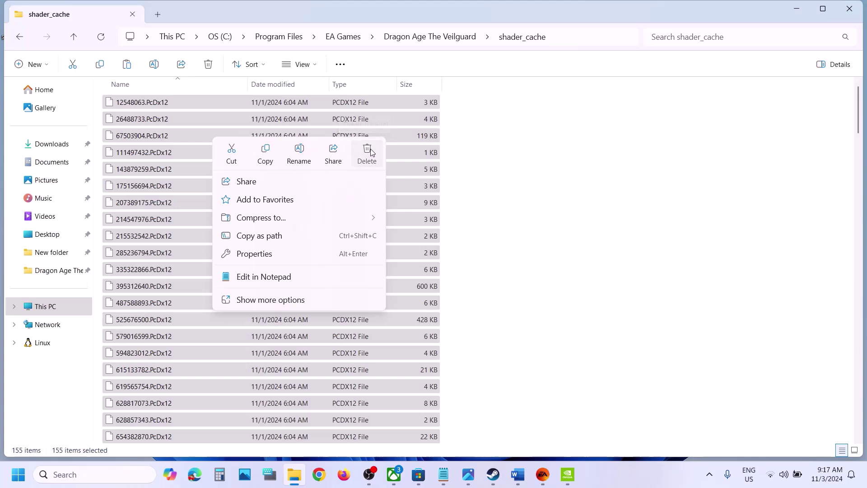
pyautogui.click(370, 149)
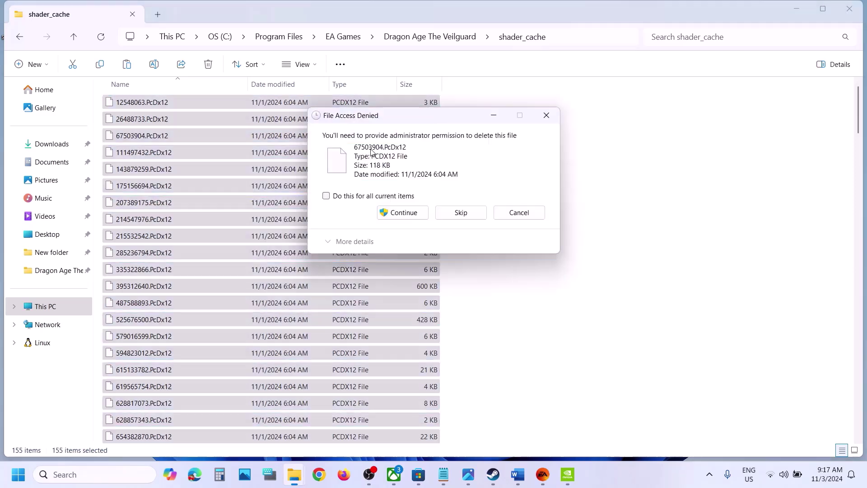
pyautogui.click(364, 199)
pyautogui.click(403, 215)
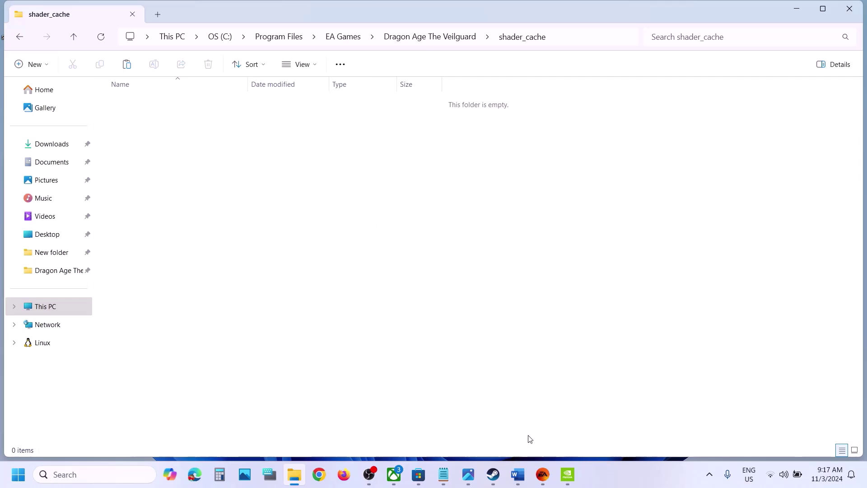
# Select all files in the desktop copy of shader_cache, and bring the game's own shader_cache folder back to the front
pyautogui.press('super+d')
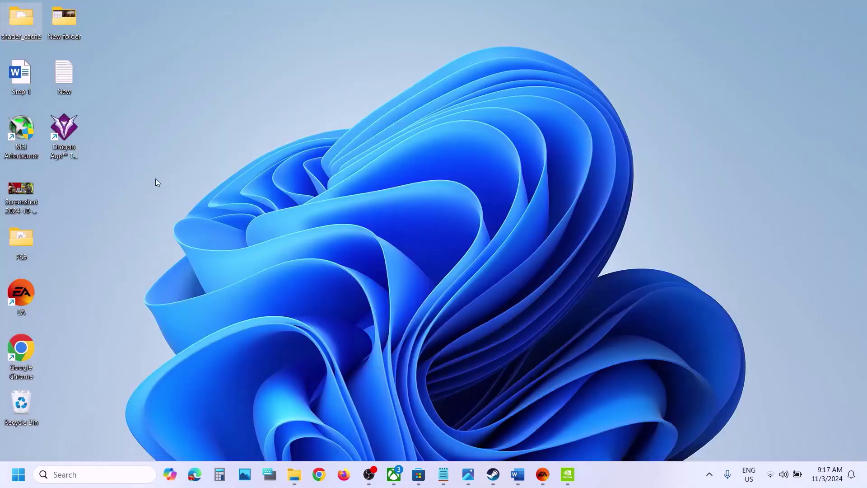
pyautogui.doubleClick(26, 12)
pyautogui.click(856, 8)
pyautogui.doubleClick(21, 32)
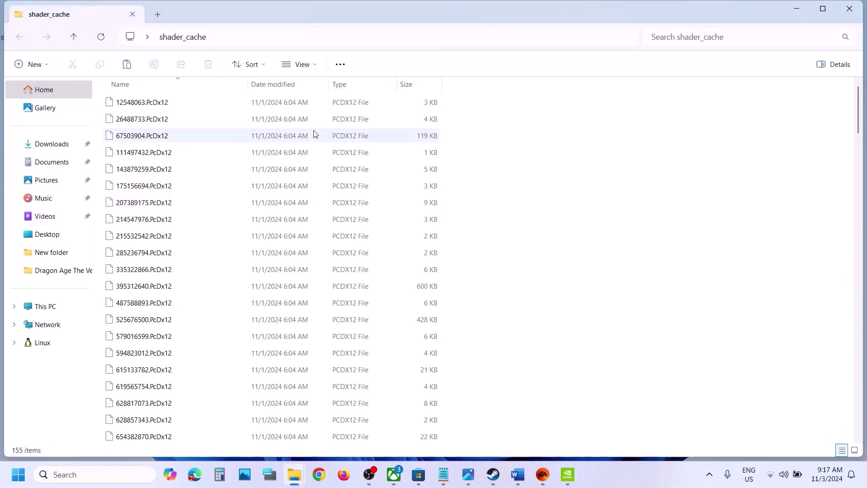
pyautogui.hotkey('ctrl', 'a')
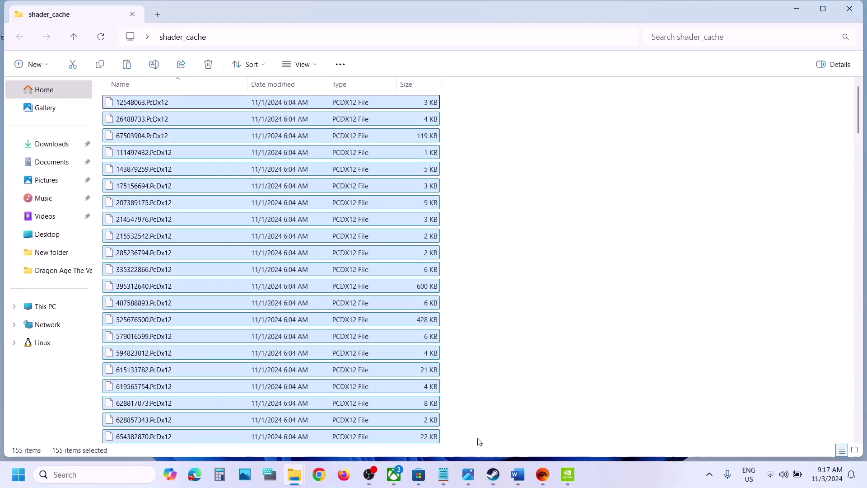
pyautogui.moveTo(294, 474)
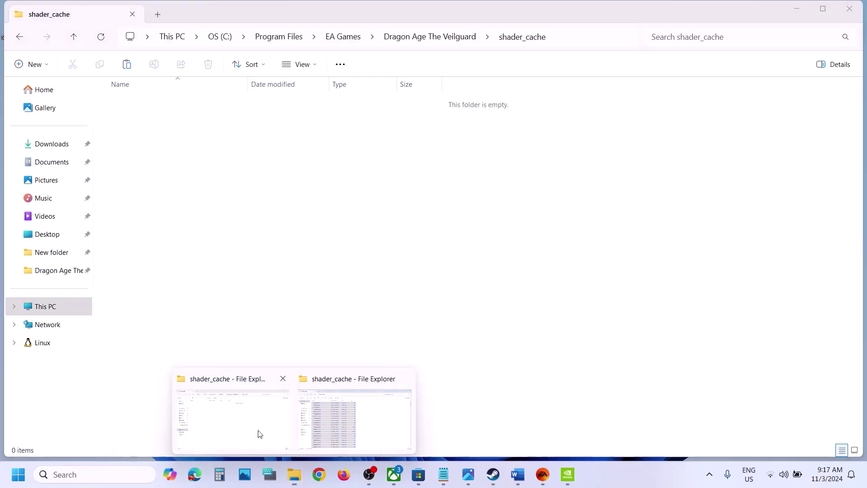
pyautogui.click(259, 434)
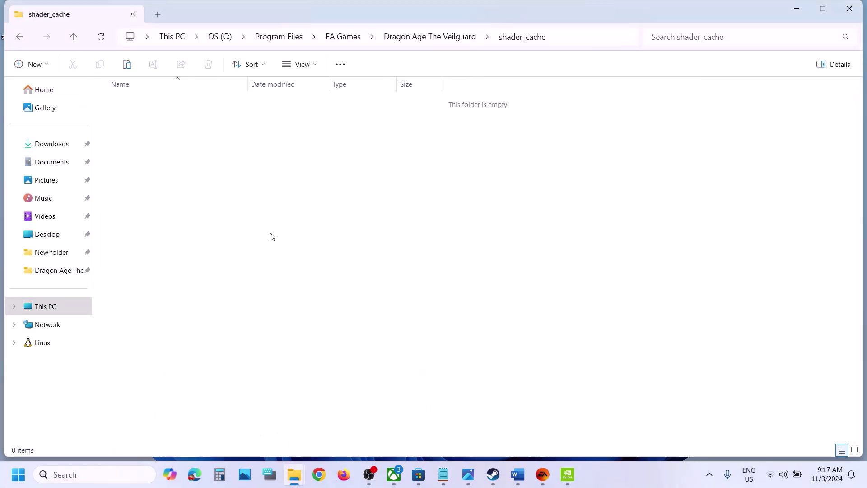
# Change the shader cache size in Step 5 of the Word document to 10/100 GB
pyautogui.click(541, 476)
pyautogui.click(517, 475)
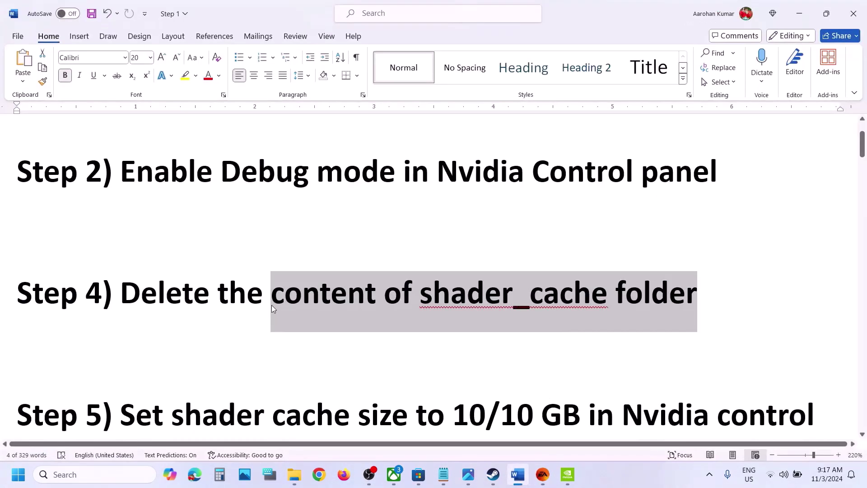
pyautogui.scroll(-1, 272, 305)
pyautogui.scroll(-1, 272, 305)
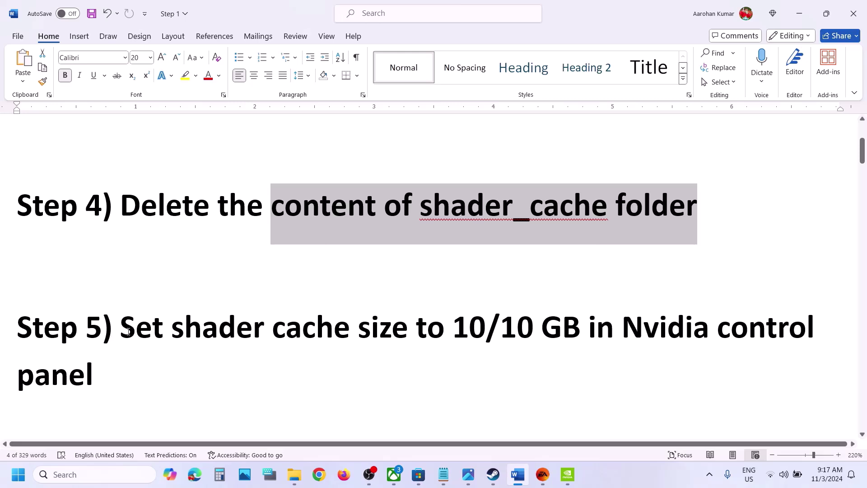
pyautogui.moveTo(127, 331); pyautogui.dragTo(560, 350)
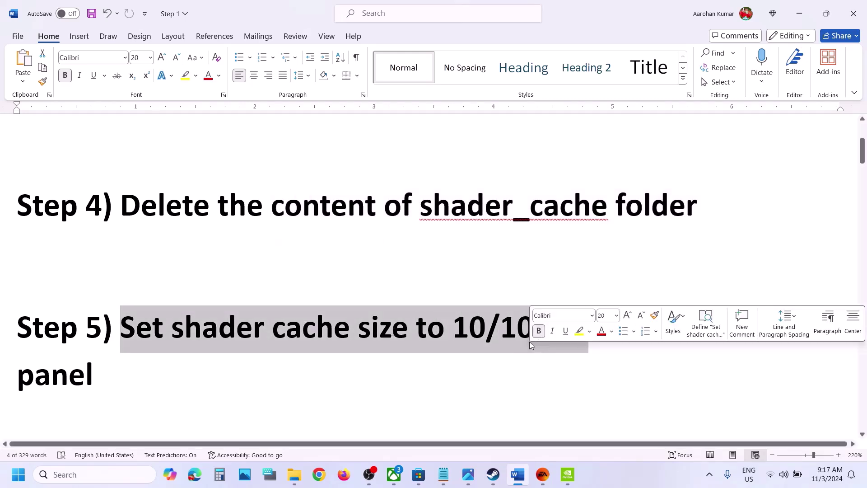
pyautogui.click(534, 338)
pyautogui.write('0 GB in Nvidia control')
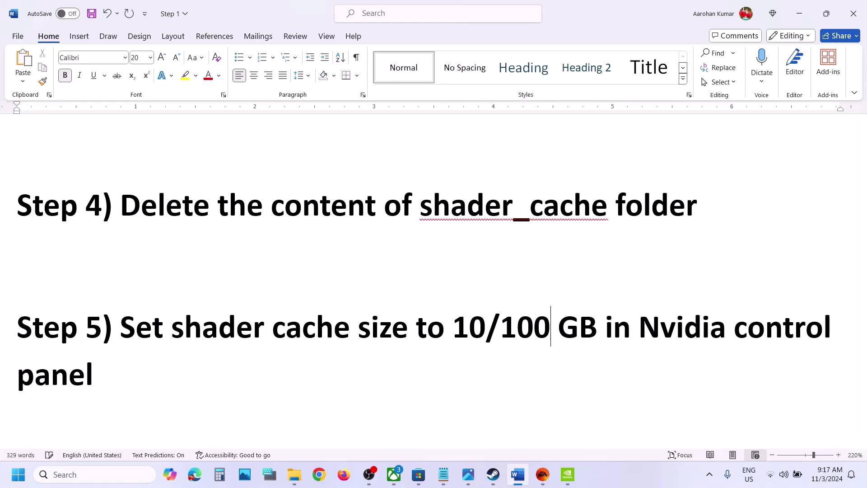
# Switch to the NVIDIA Control Panel and set the global Shader Cache Size to 10 GB
pyautogui.click(568, 474)
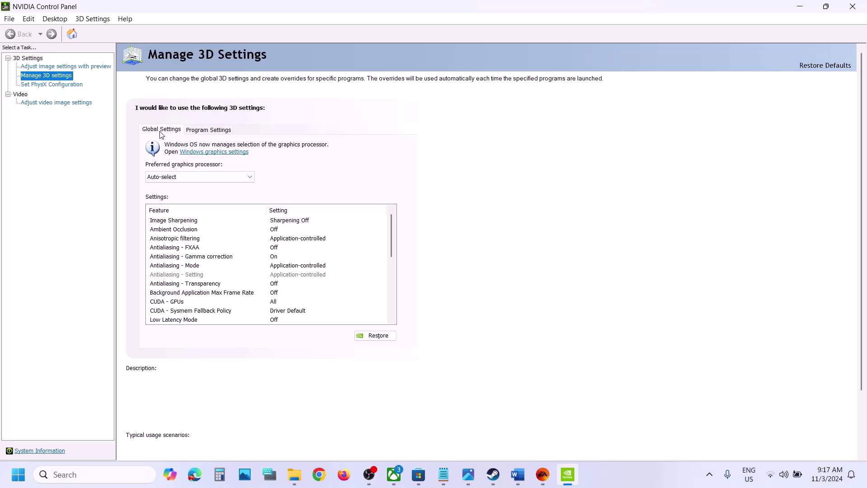
pyautogui.click(175, 295)
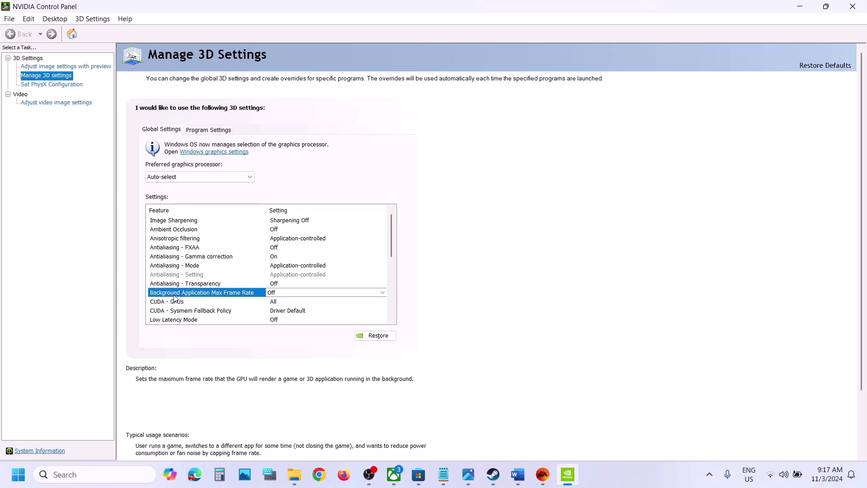
pyautogui.moveTo(391, 238); pyautogui.dragTo(391, 257)
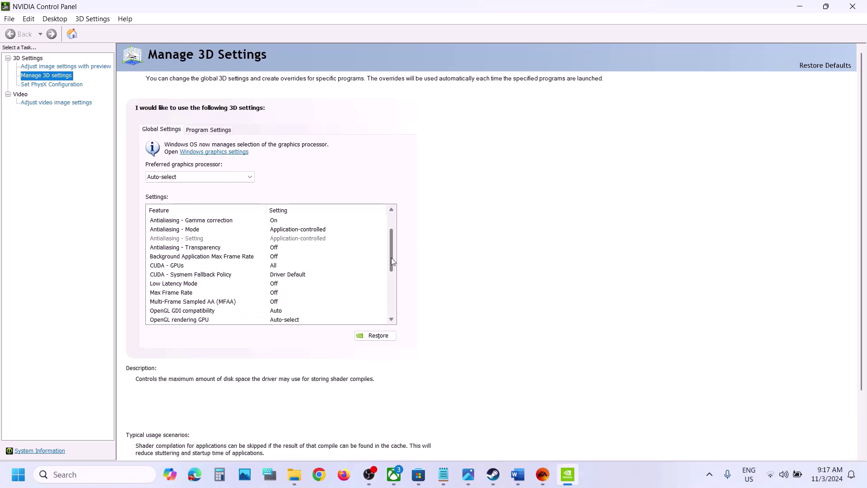
pyautogui.click(391, 319)
pyautogui.click(183, 317)
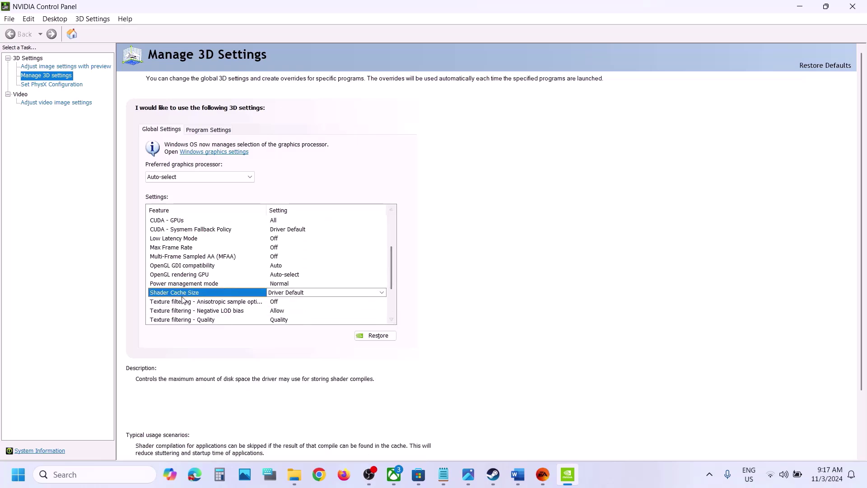
pyautogui.click(329, 292)
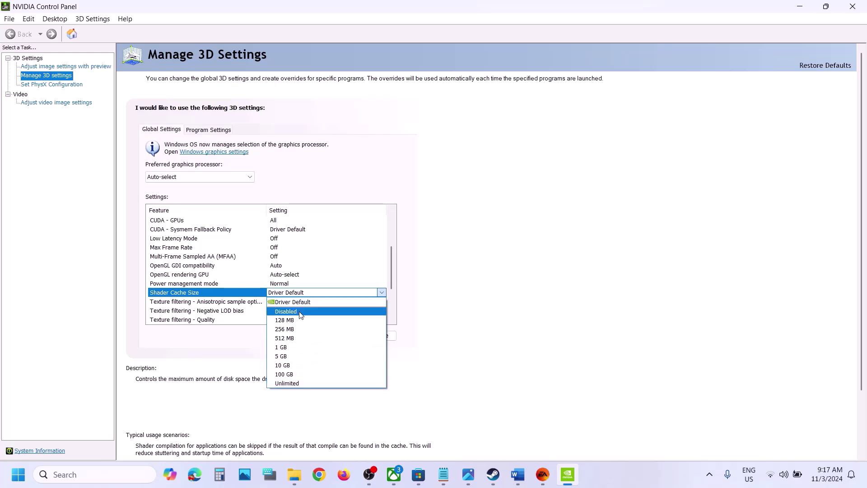
pyautogui.click(289, 366)
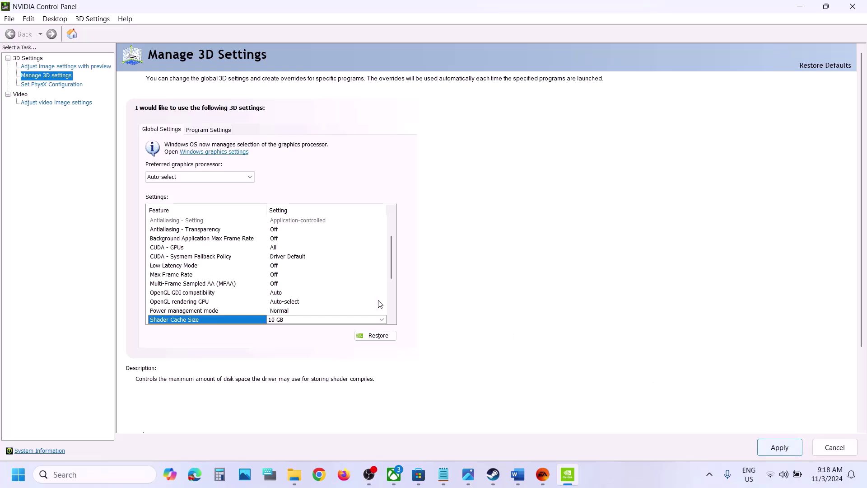
# Change the global Shader Cache Size to 100 GB and apply the 3D settings
pyautogui.click(382, 319)
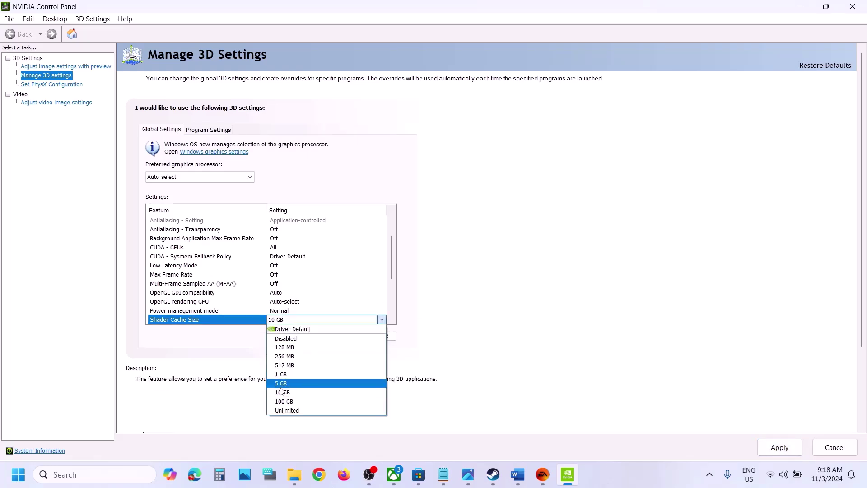
pyautogui.click(280, 401)
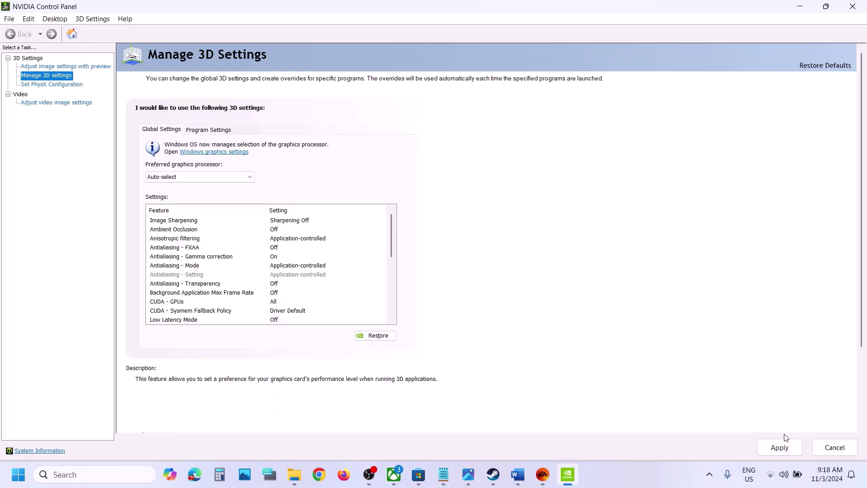
pyautogui.click(778, 448)
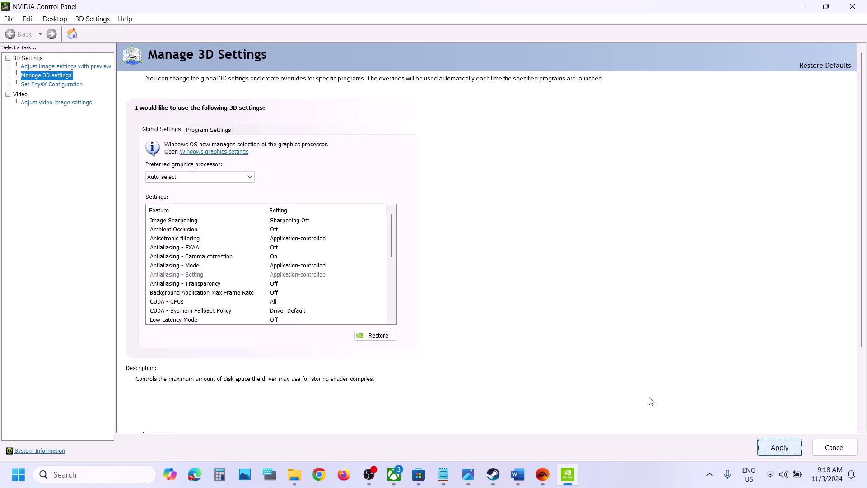
# Bring Steam and the EA app to the front and return to the Word document
pyautogui.click(497, 483)
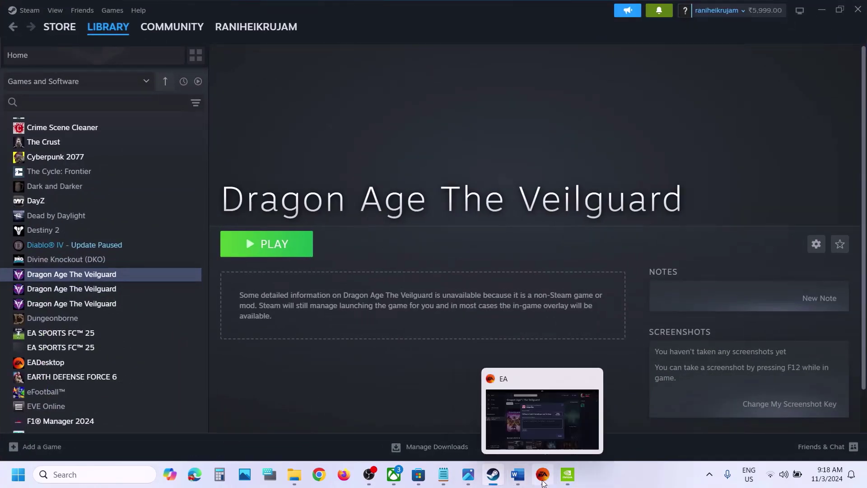
pyautogui.click(535, 483)
pyautogui.click(517, 475)
# Highlight "Update system BIOS" in Step 6 of the Word document and check the laptop's battery charge
pyautogui.scroll(-5, 288, 307)
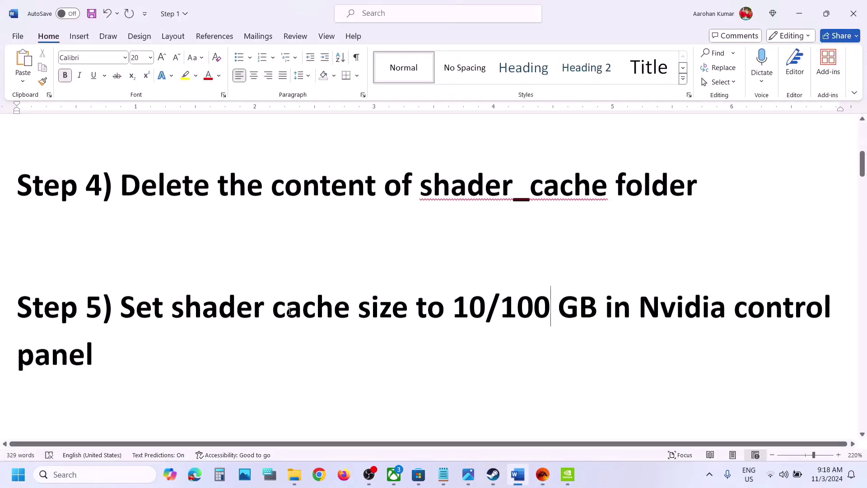
pyautogui.moveTo(173, 282); pyautogui.dragTo(441, 264)
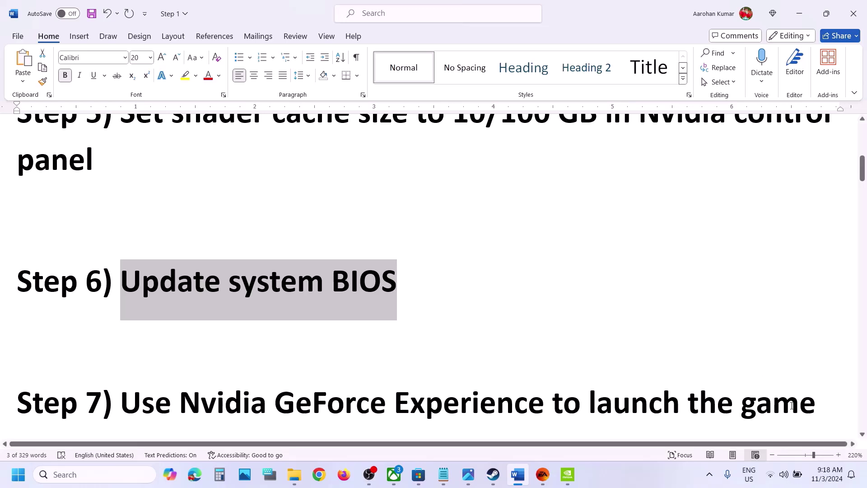
pyautogui.click(797, 475)
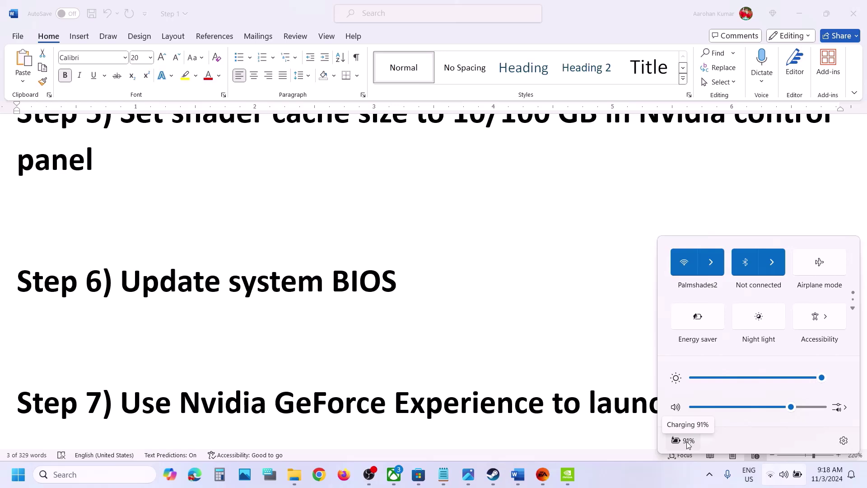
pyautogui.click(234, 312)
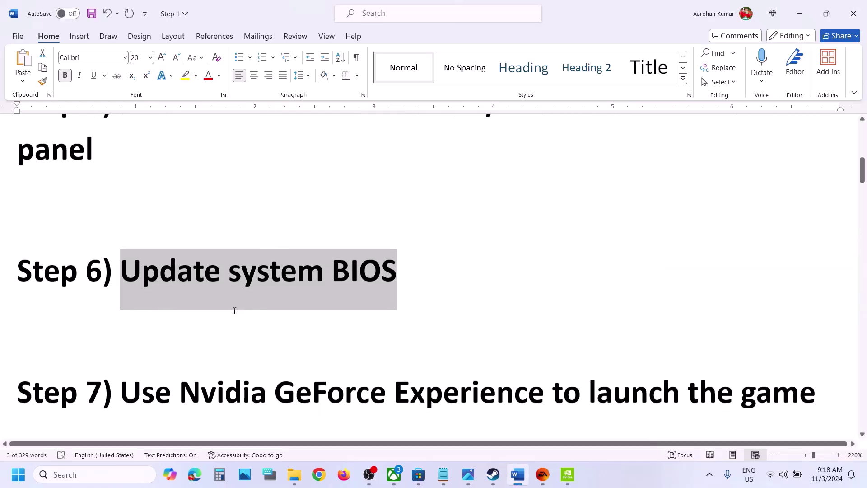
# Highlight the Step 7 instruction about launching the game with Nvidia GeForce Experience
pyautogui.scroll(-2, 234, 310)
pyautogui.moveTo(184, 323); pyautogui.dragTo(533, 365)
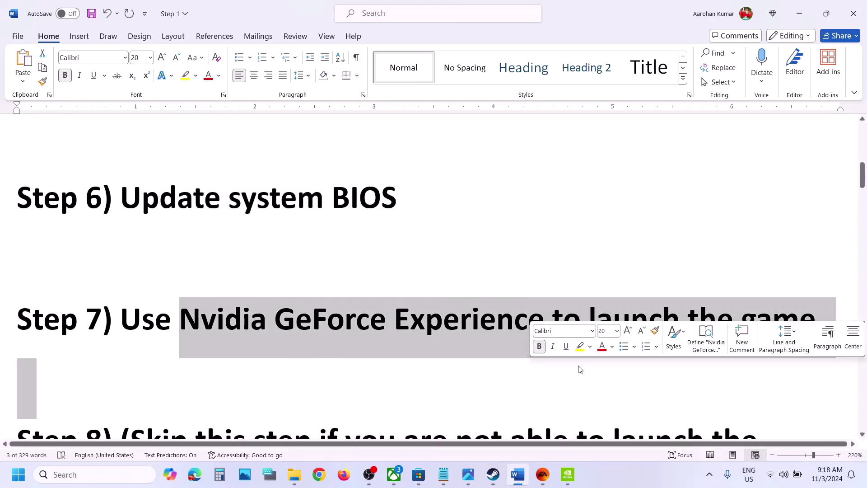
pyautogui.click(508, 340)
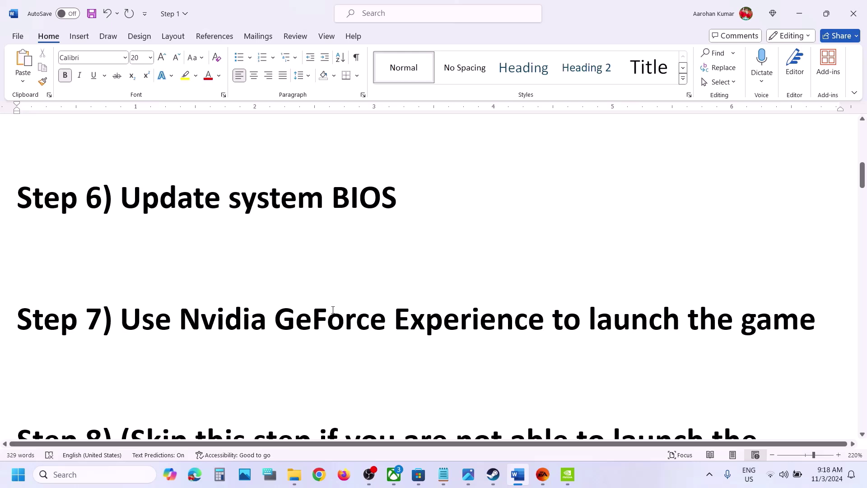
# Copy the word "GeForce" from Step 7, use it to search Windows, and open GeForce Experience
pyautogui.doubleClick(329, 316)
pyautogui.hotkey('ctrl', 'c')
pyautogui.click(126, 473)
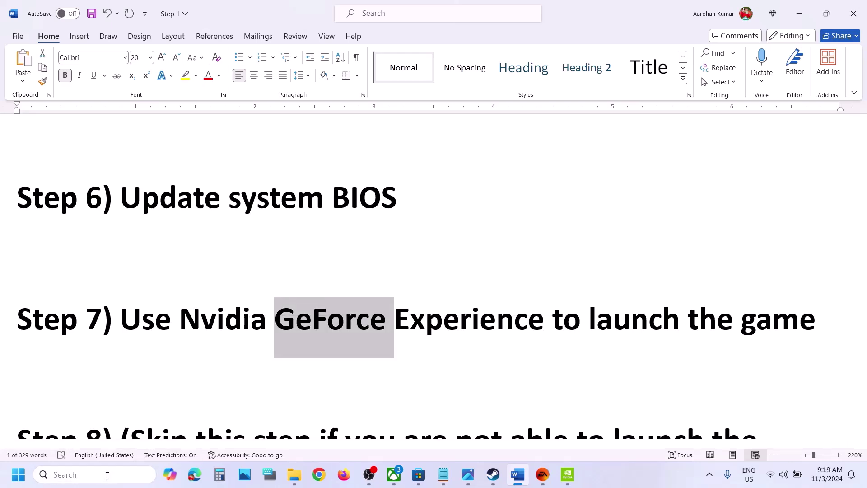
pyautogui.hotkey('ctrl', 'v')
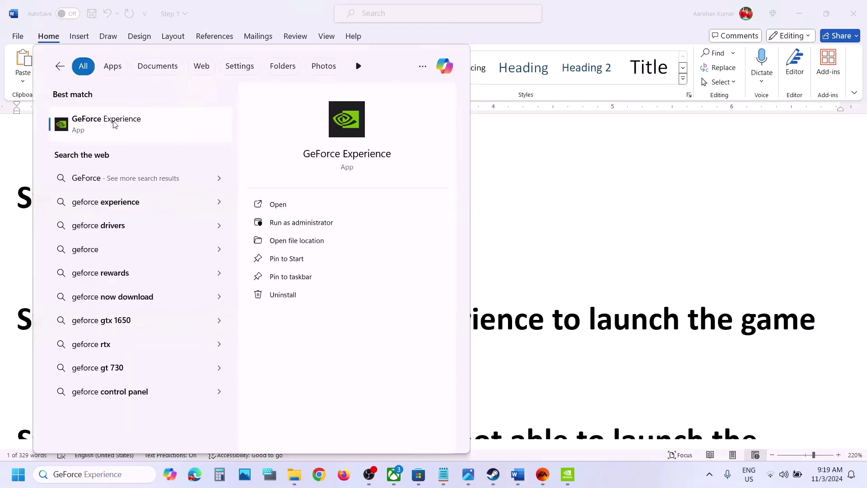
pyautogui.click(110, 125)
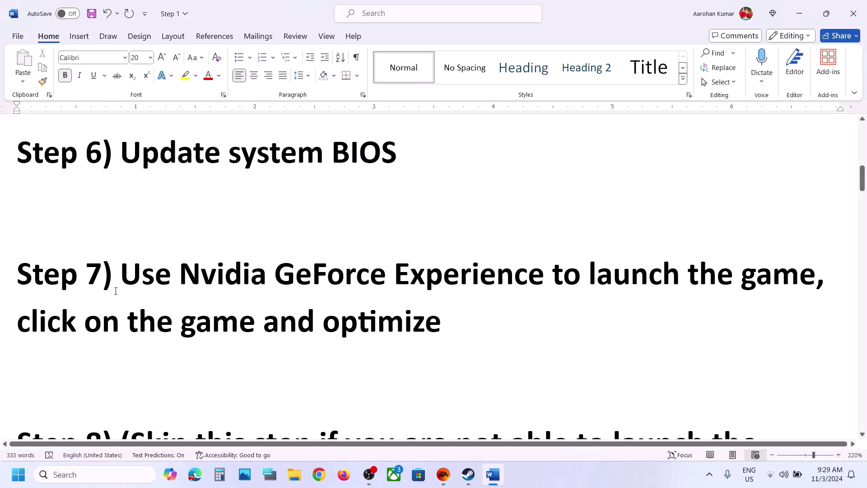
# Go over the "click on the game and optimize" line in Step 7 and the opening lines of Step 8
pyautogui.moveTo(33, 319); pyautogui.dragTo(425, 329)
pyautogui.click(424, 328)
pyautogui.scroll(-5, 425, 326)
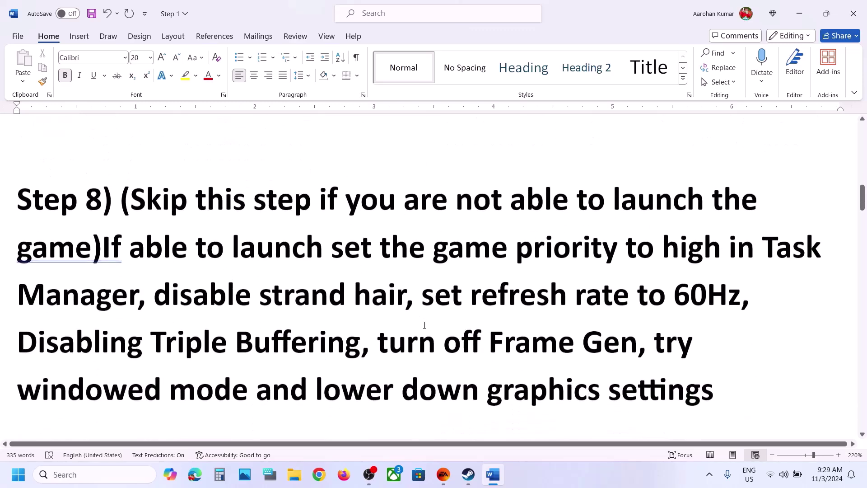
pyautogui.moveTo(135, 198); pyautogui.dragTo(515, 247)
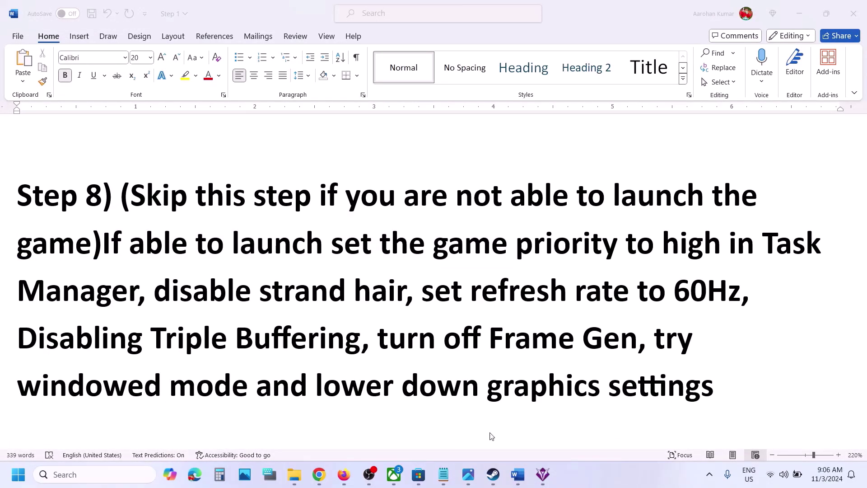
# Open Task Manager and select the Dragon Age The Veilguard.exe process in the detailed process list
pyautogui.rightClick(17, 480)
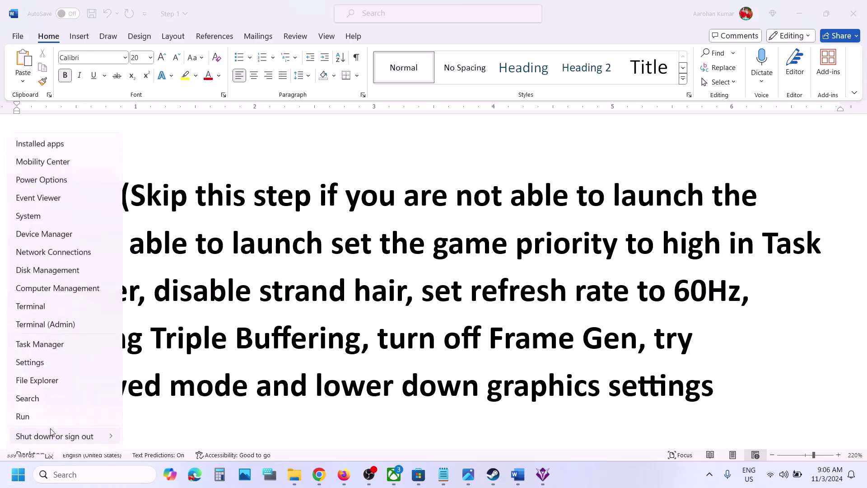
pyautogui.click(63, 332)
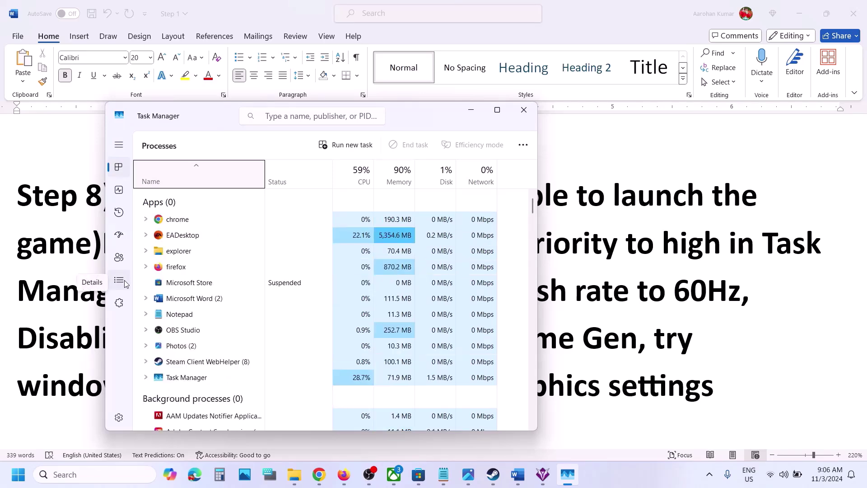
pyautogui.click(118, 281)
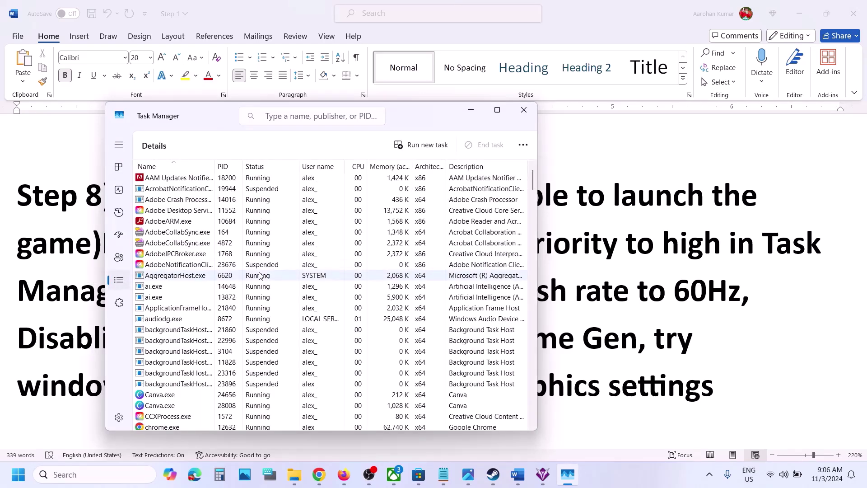
pyautogui.click(198, 331)
pyautogui.press('d')
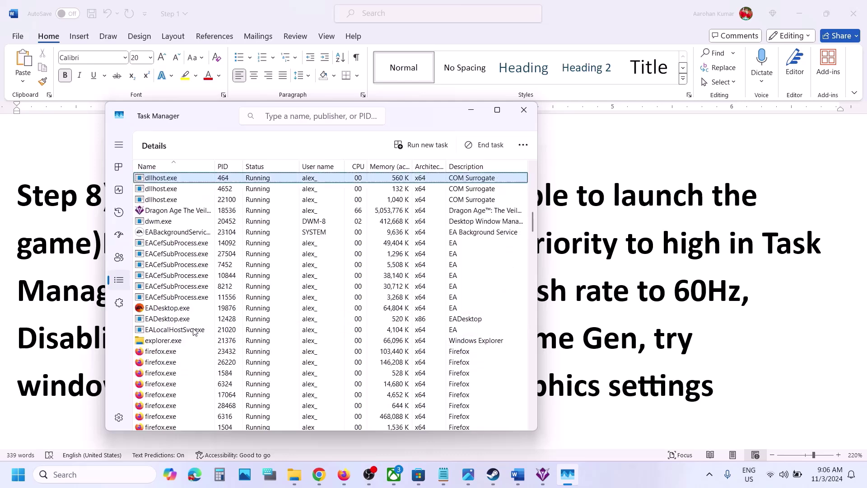
pyautogui.click(182, 210)
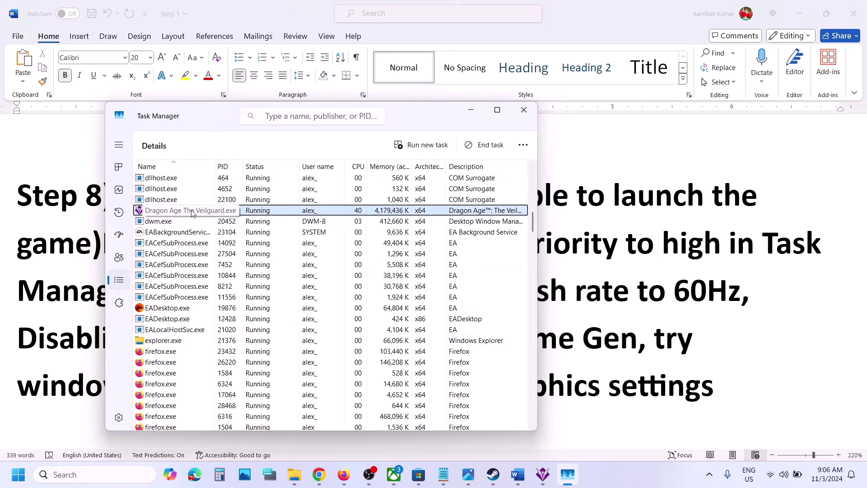
# Set the priority of the Dragon Age The Veilguard.exe process to High and confirm the change
pyautogui.rightClick(168, 213)
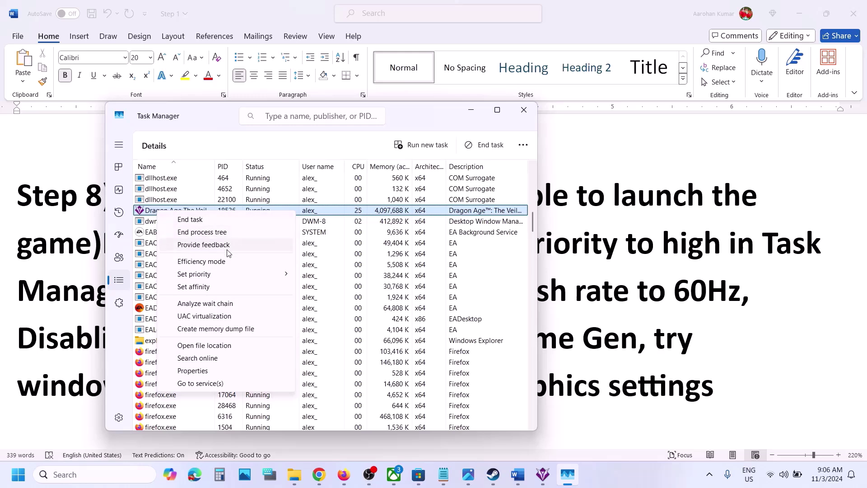
pyautogui.moveTo(215, 276)
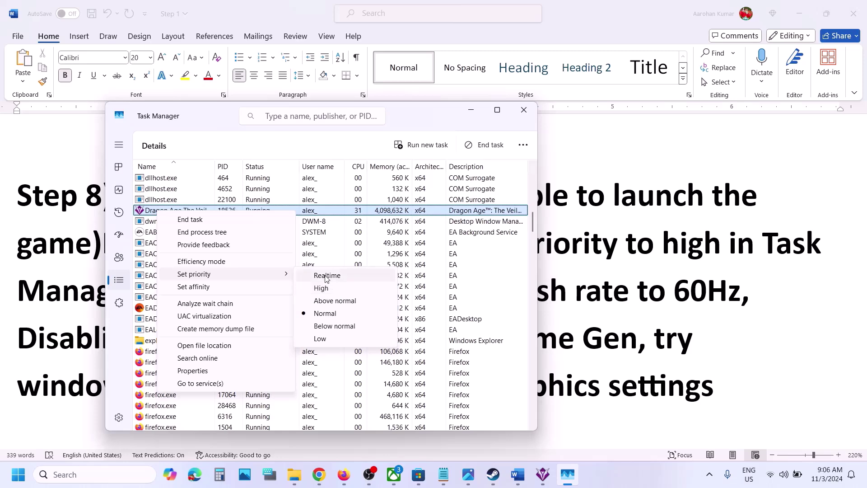
pyautogui.click(327, 290)
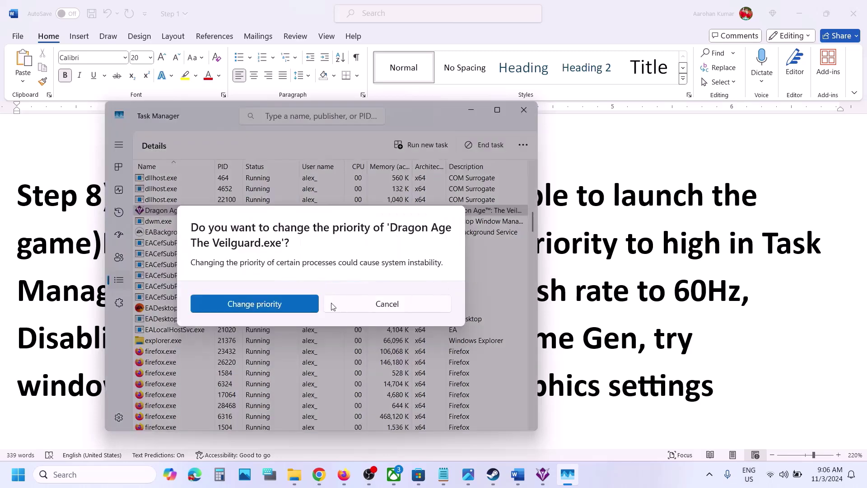
pyautogui.click(279, 306)
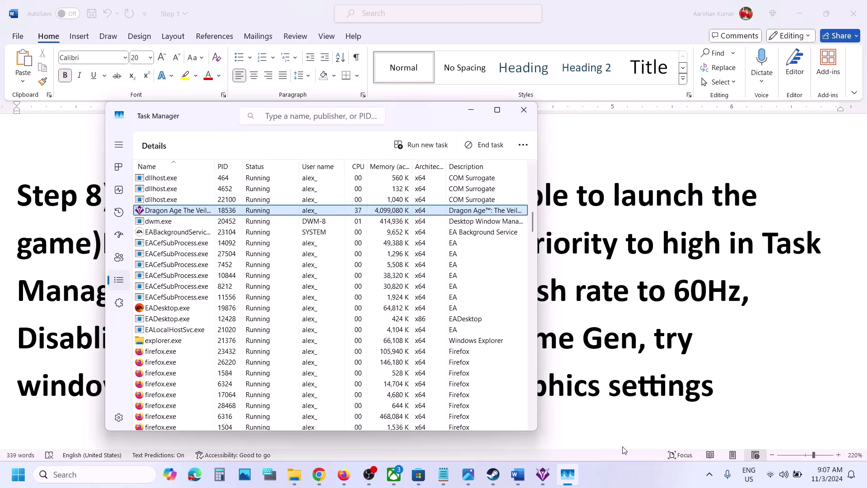
# Highlight "disable strand hair" in Step 8 of the Word document, and check the Strand Hair option in the game's graphics settings
pyautogui.hotkey('alt', 'Tab')
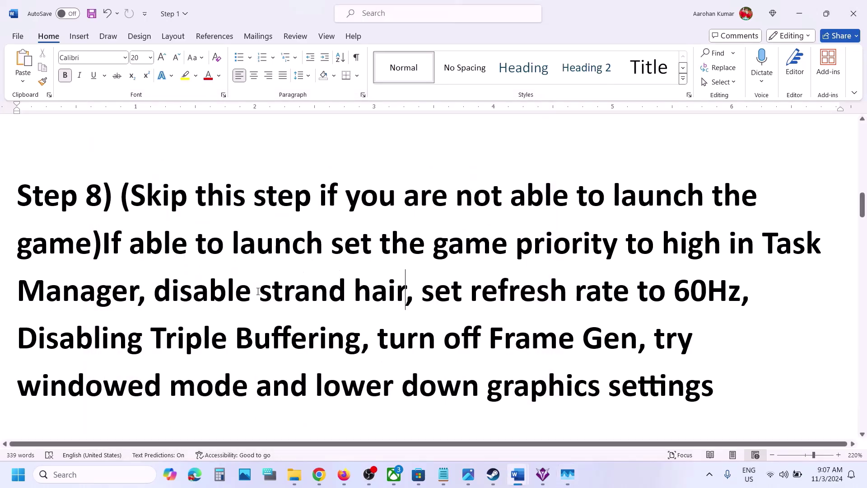
pyautogui.moveTo(153, 295); pyautogui.dragTo(405, 293)
pyautogui.click(543, 474)
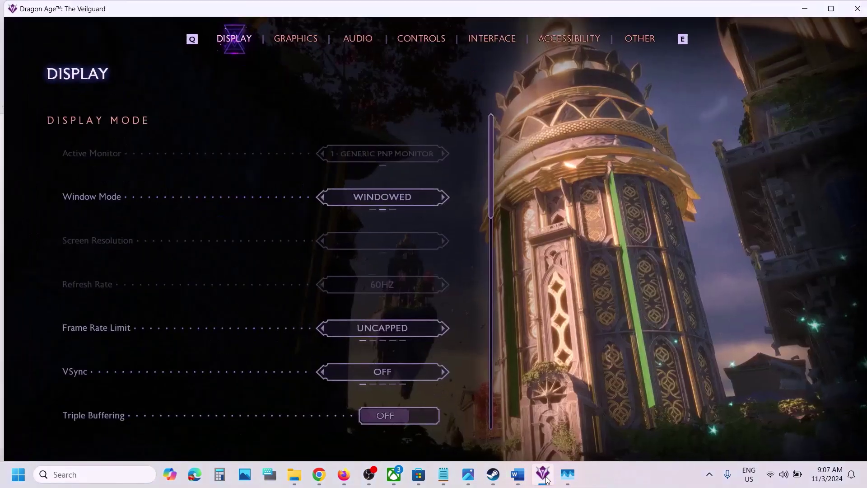
pyautogui.click(306, 48)
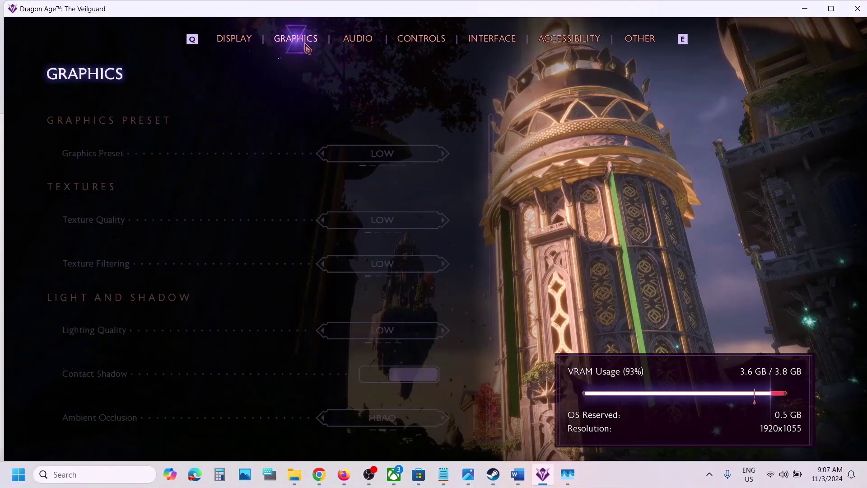
pyautogui.scroll(-3, 272, 324)
pyautogui.scroll(-4, 271, 324)
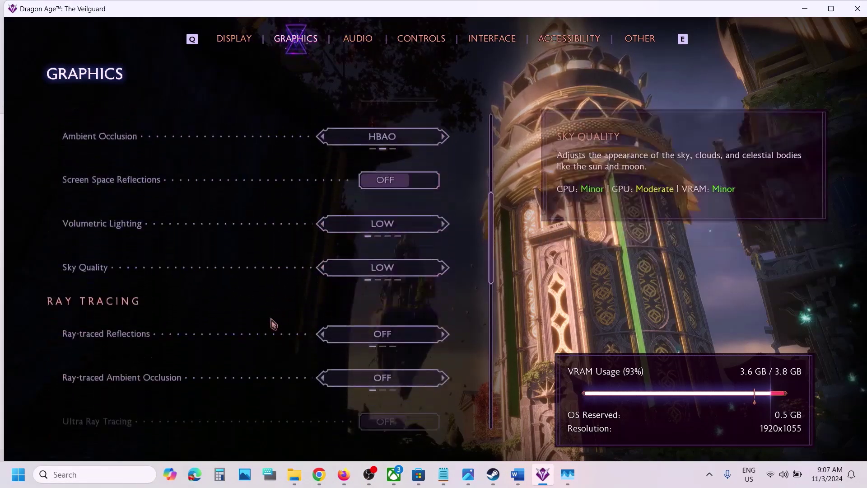
pyautogui.scroll(-3, 272, 324)
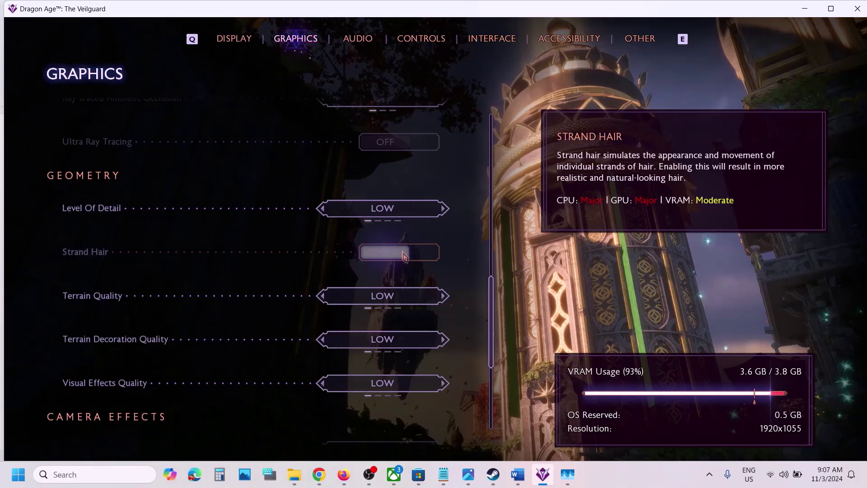
# Highlight "set refresh rate to 60Hz" in Step 8 of the Word document, and check Refresh Rate in the game's display settings
pyautogui.moveTo(518, 474)
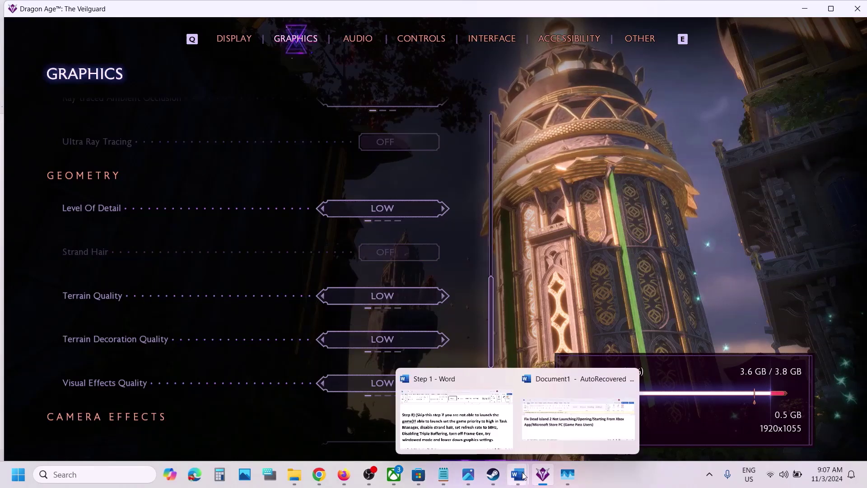
pyautogui.click(473, 432)
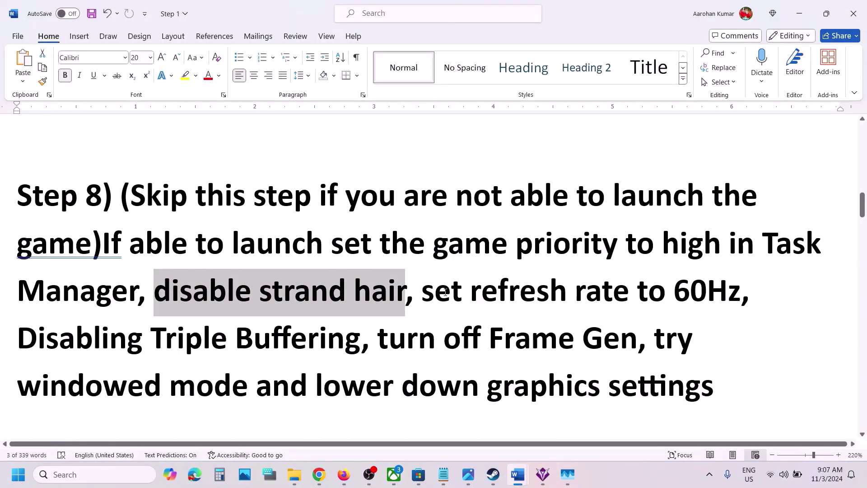
pyautogui.moveTo(426, 292); pyautogui.dragTo(740, 291)
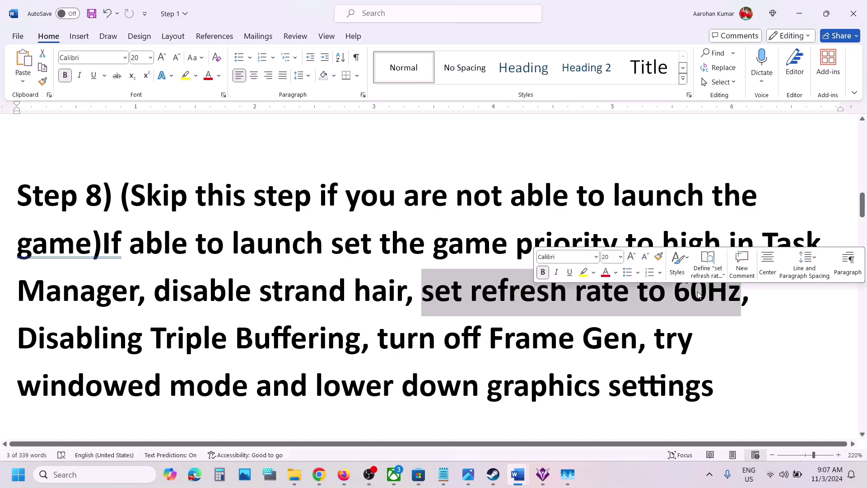
pyautogui.click(543, 474)
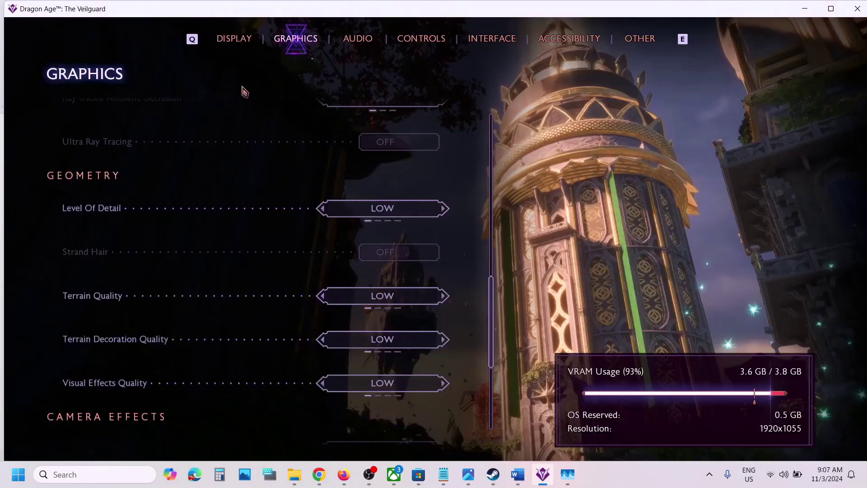
pyautogui.click(230, 40)
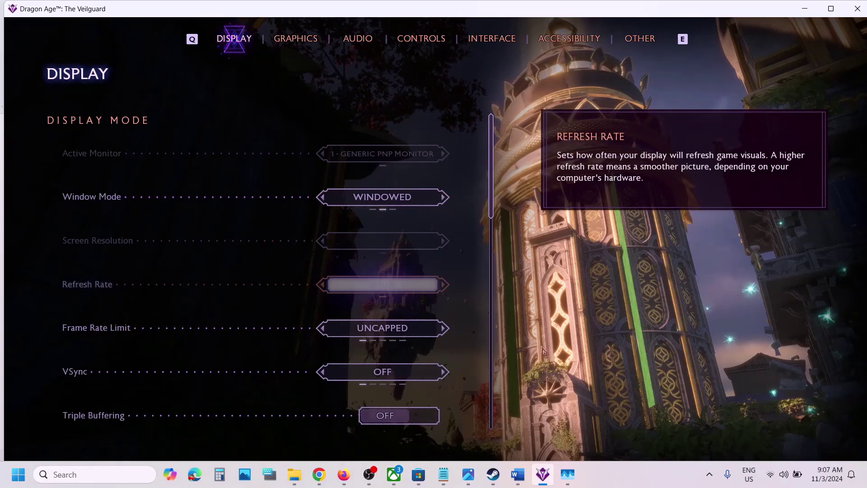
# Highlight "Disabling Triple Buffering" in Step 8 of the Word document, and switch Triple Buffering on and back off in the game's display settings
pyautogui.moveTo(518, 474)
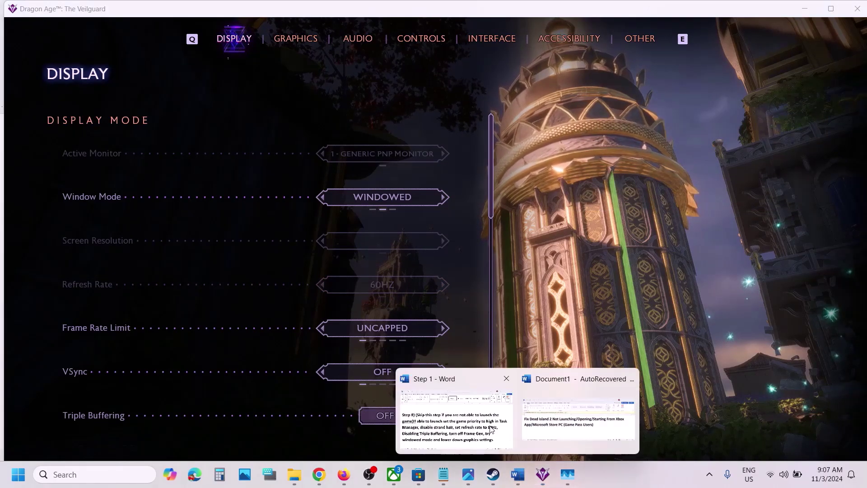
pyautogui.click(488, 428)
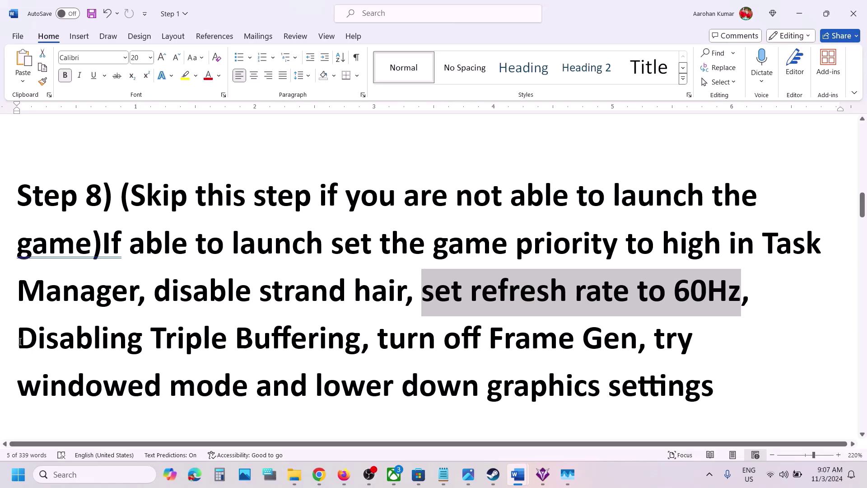
pyautogui.moveTo(18, 341); pyautogui.dragTo(361, 341)
pyautogui.moveTo(497, 470)
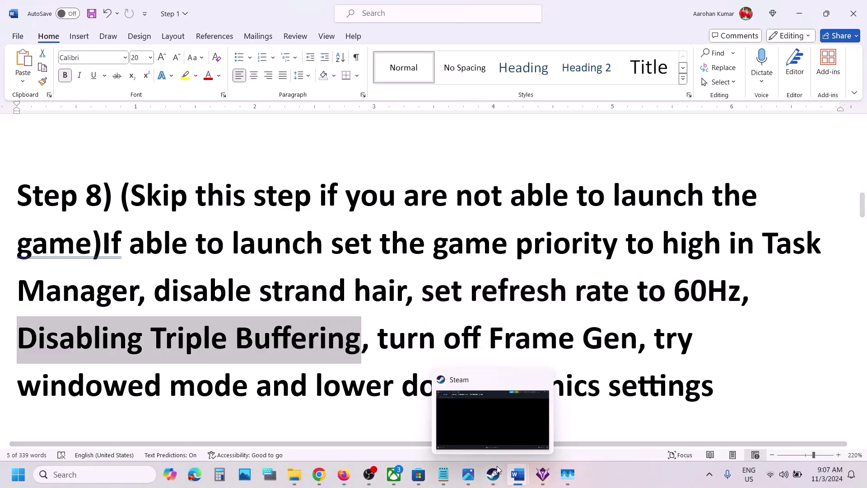
pyautogui.click(542, 474)
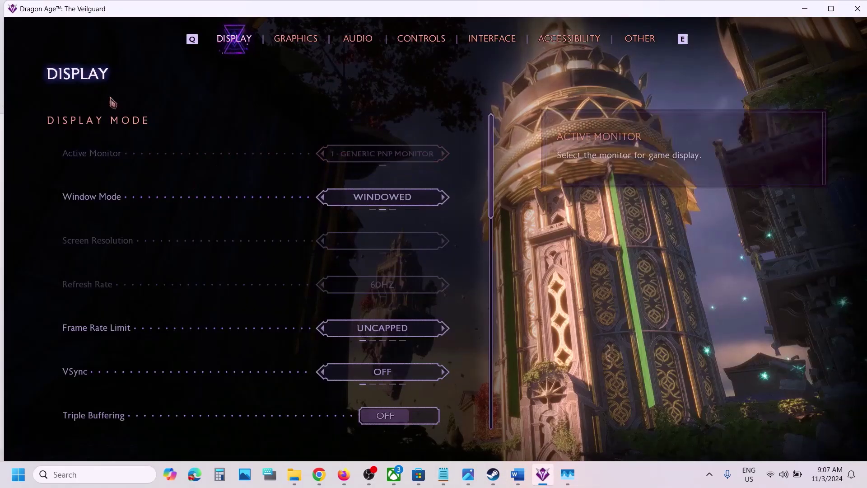
pyautogui.scroll(-3, 256, 259)
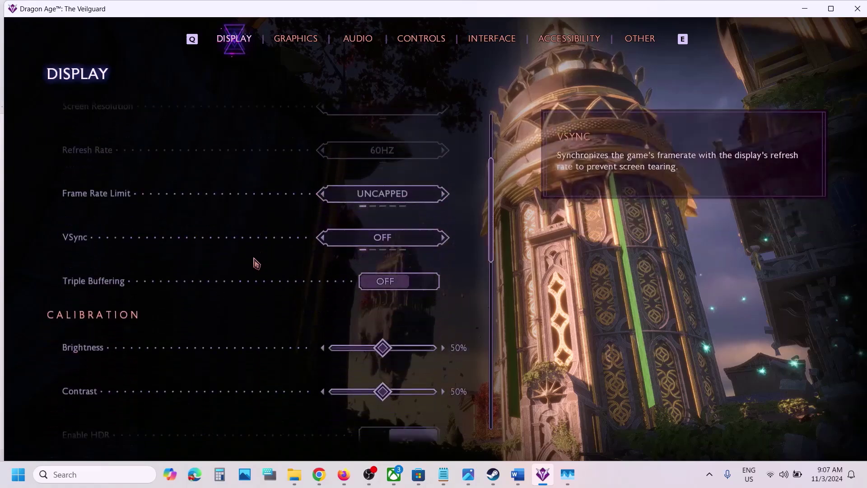
pyautogui.scroll(-3, 255, 262)
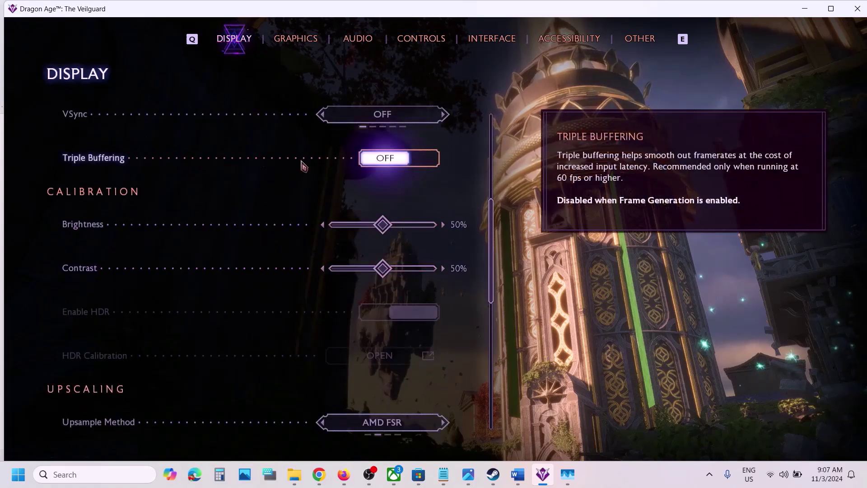
pyautogui.click(409, 163)
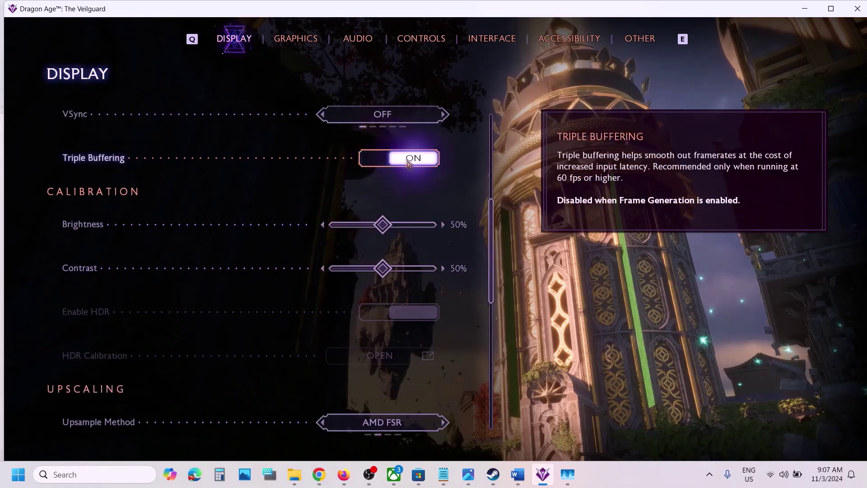
pyautogui.click(382, 165)
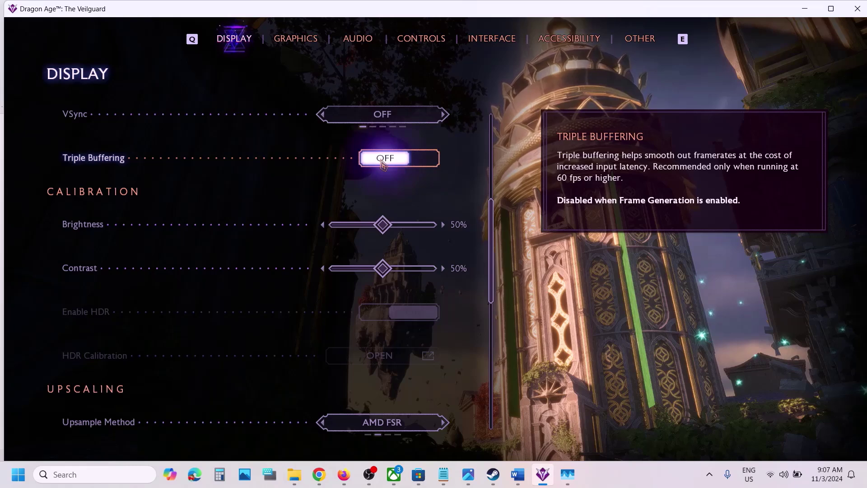
# Highlight "turn off Frame" in Step 8 of the Word document and return to the game's settings
pyautogui.moveTo(517, 474)
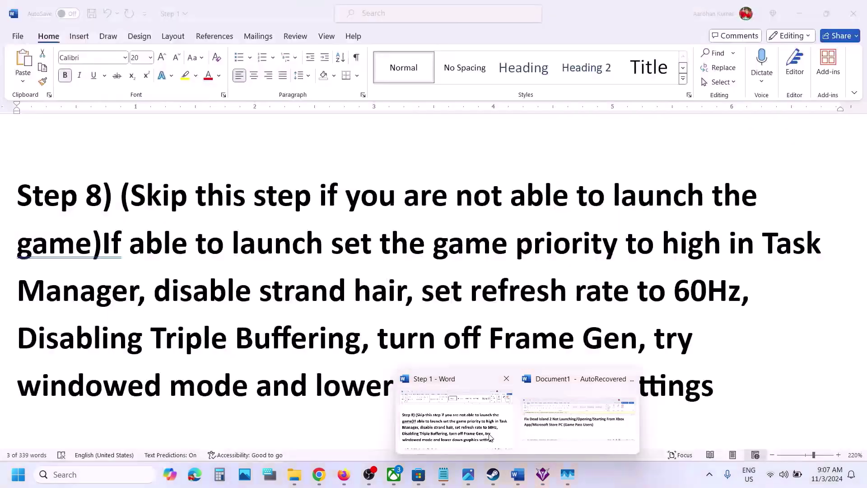
pyautogui.click(490, 437)
pyautogui.moveTo(379, 341); pyautogui.dragTo(580, 340)
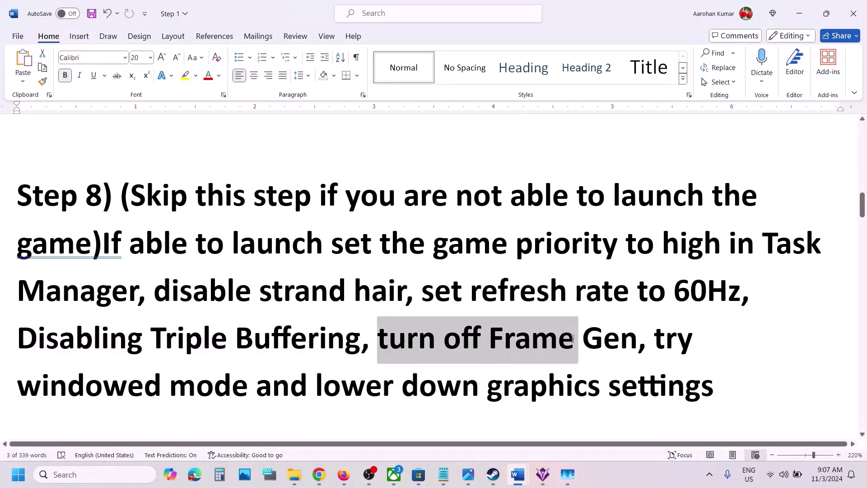
pyautogui.moveTo(515, 469)
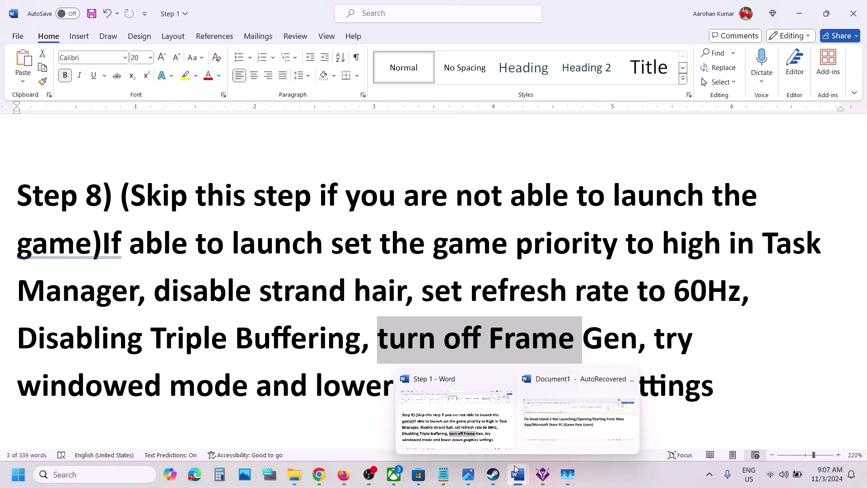
pyautogui.click(542, 474)
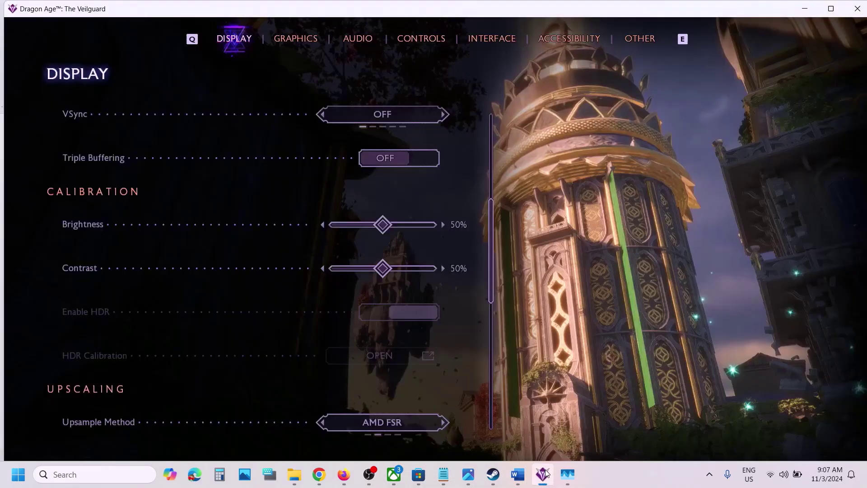
# Set the Upsample Method to NVIDIA DLSS in the display settings and check the DLSS Frame Generation option
pyautogui.click(292, 40)
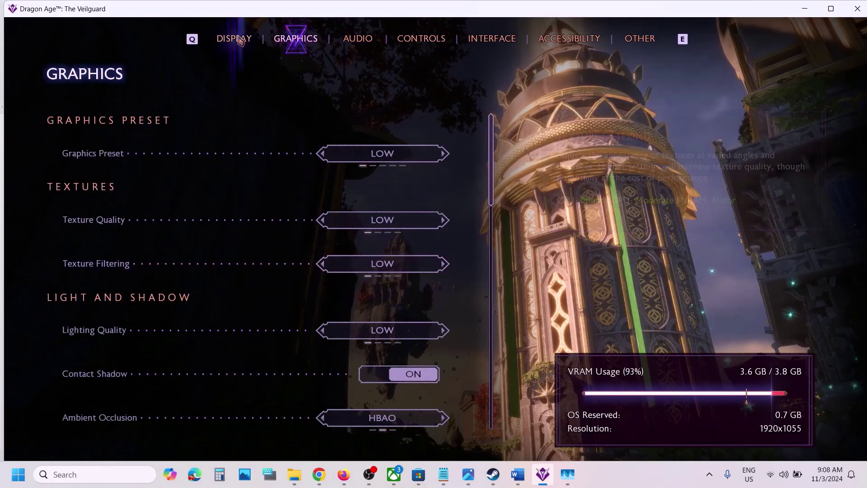
pyautogui.press('q')
pyautogui.scroll(-10, 324, 315)
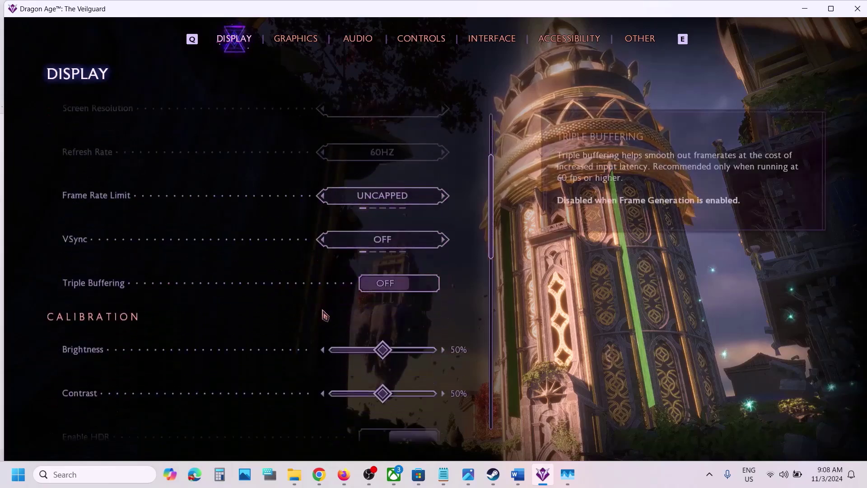
pyautogui.scroll(-2, 323, 315)
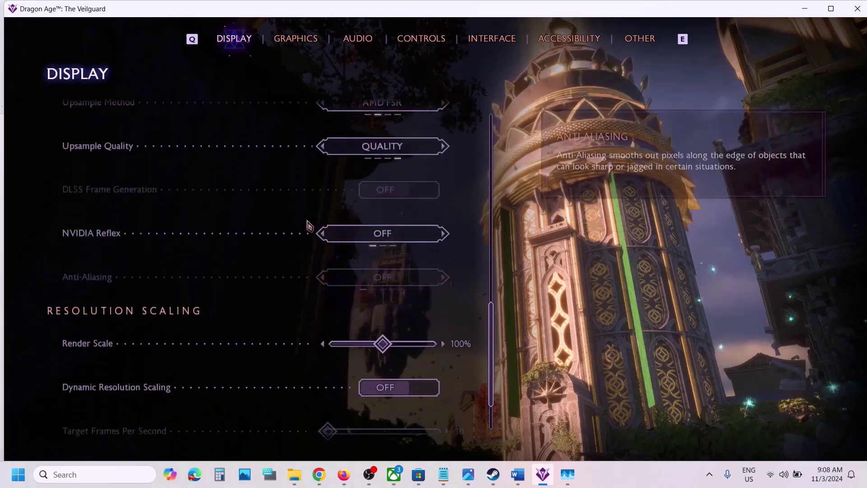
pyautogui.scroll(2, 213, 161)
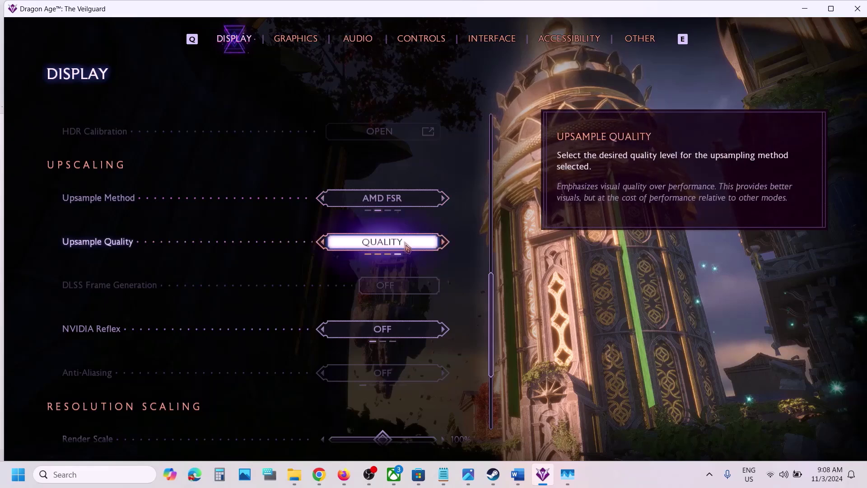
pyautogui.click(444, 198)
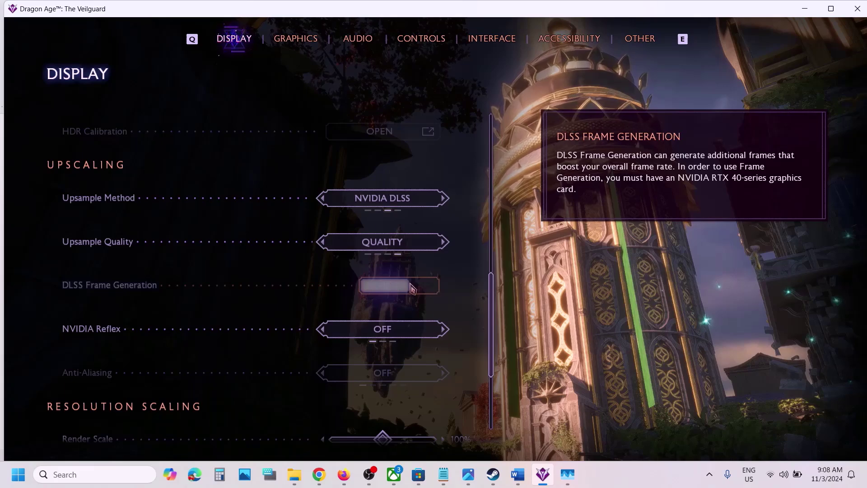
# Highlight "windowed mode and lower down graphics" in Step 8 of the Word document and return to the game
pyautogui.click(512, 465)
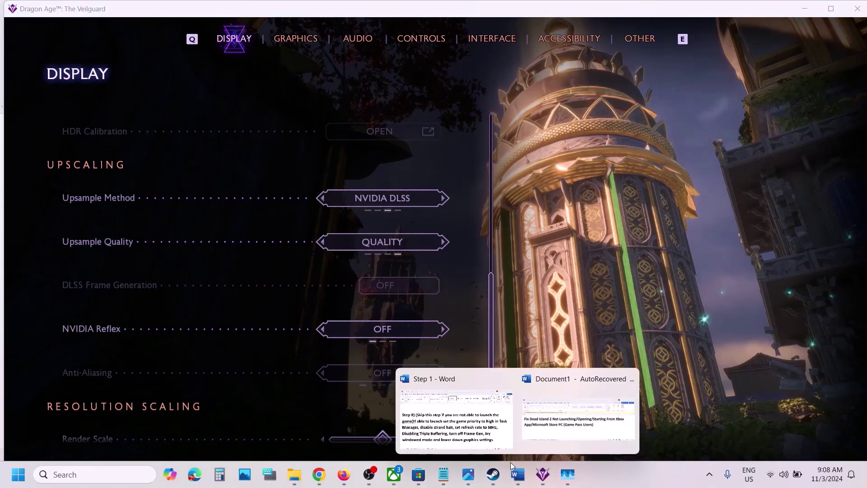
pyautogui.click(455, 419)
pyautogui.scroll(-1, 408, 342)
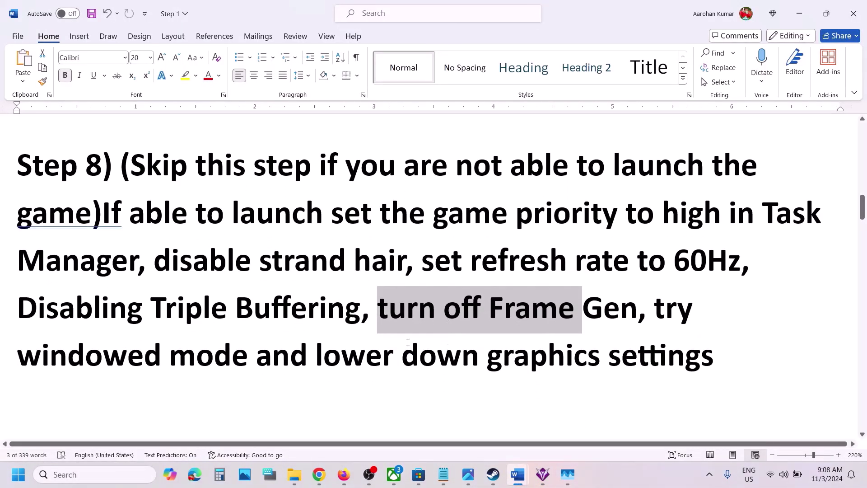
pyautogui.moveTo(47, 358); pyautogui.dragTo(604, 358)
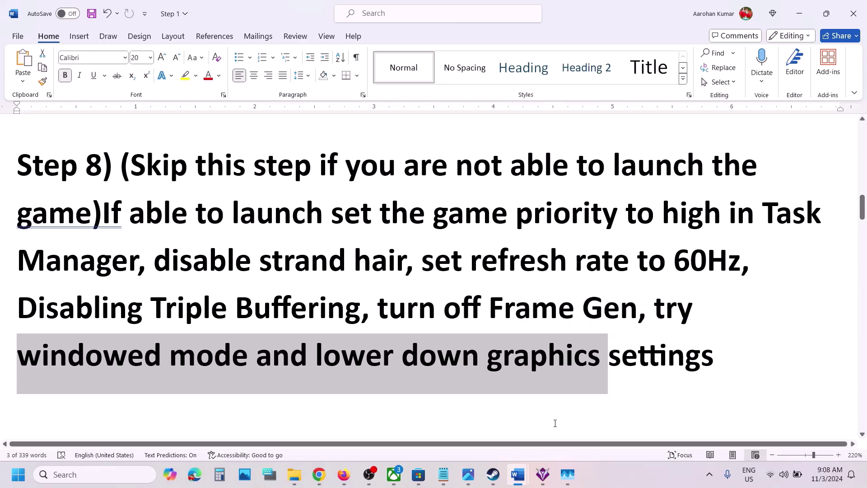
pyautogui.click(543, 475)
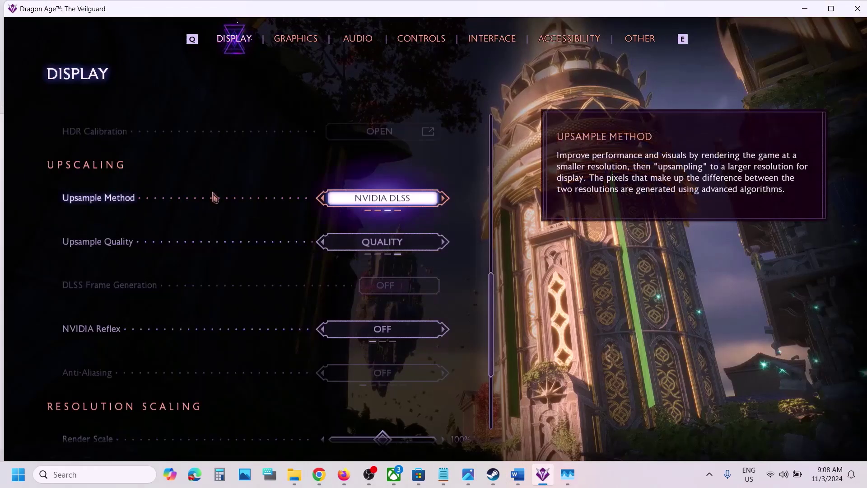
# Switch Window Mode to Borderless Windowed and back to Windowed, and show the Graphics Preset in the graphics settings
pyautogui.scroll(4, 213, 196)
pyautogui.scroll(5, 213, 195)
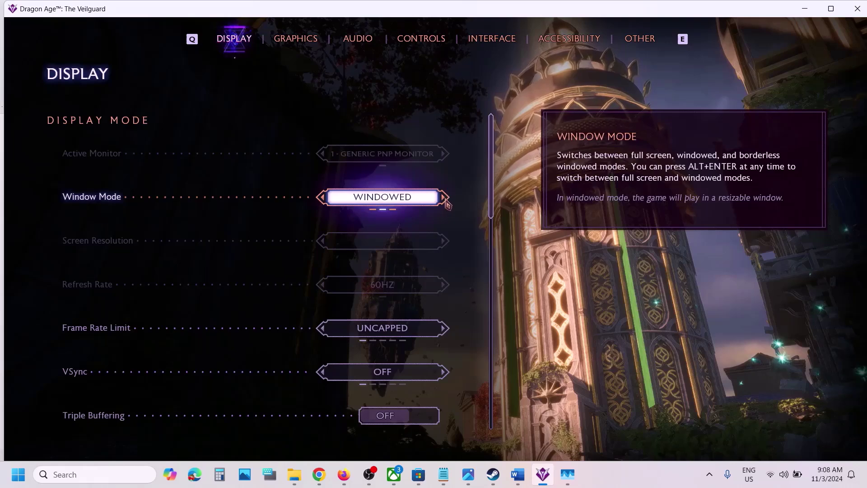
pyautogui.click(444, 197)
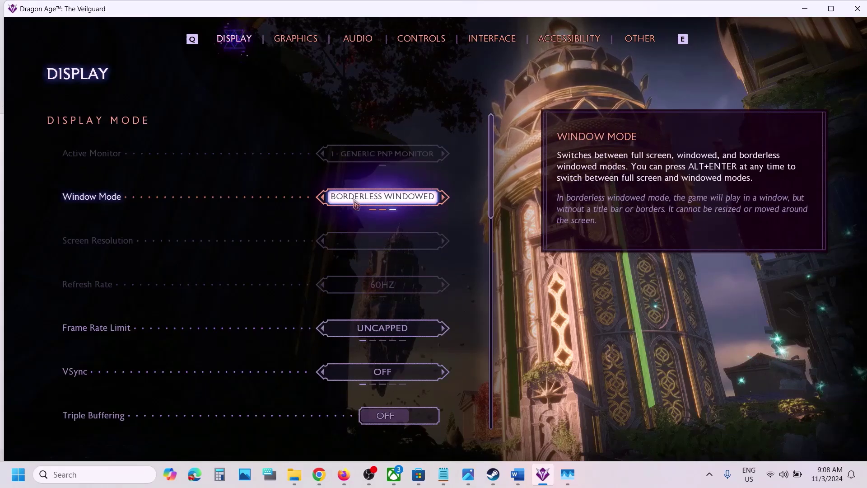
pyautogui.click(326, 199)
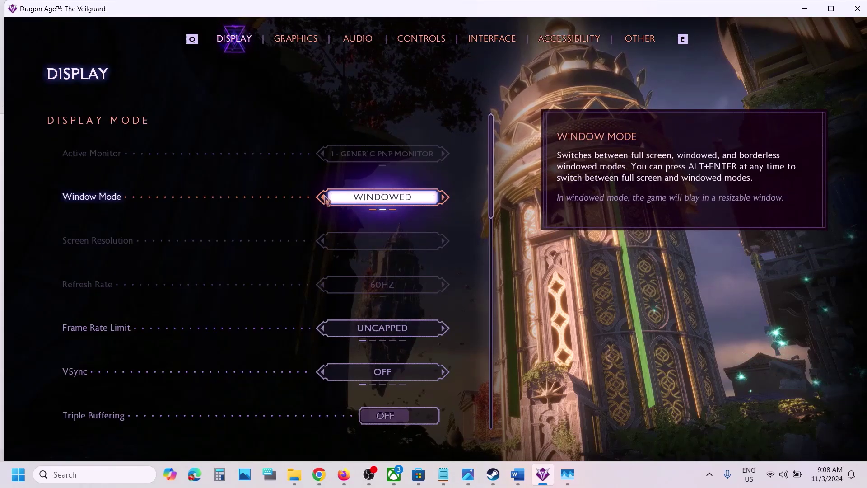
pyautogui.click(306, 39)
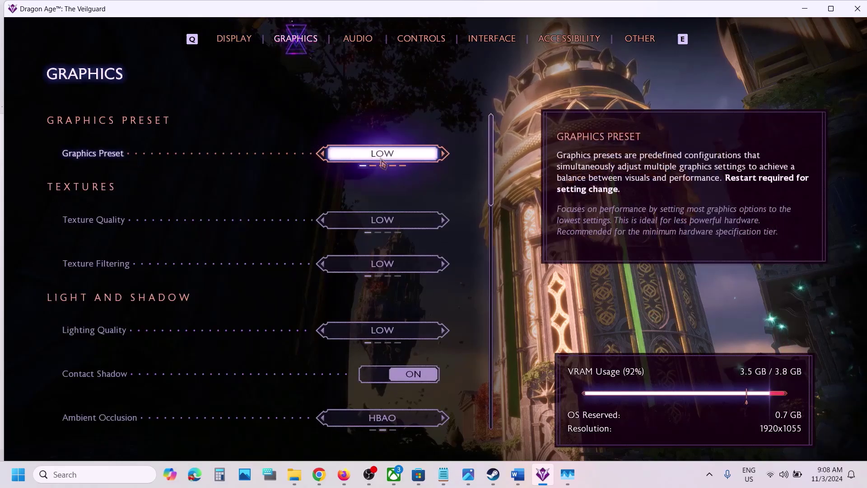
# Cycle the Graphics Preset up through Medium, Ultra and Custom, and bring it back down to Low
pyautogui.click(443, 155)
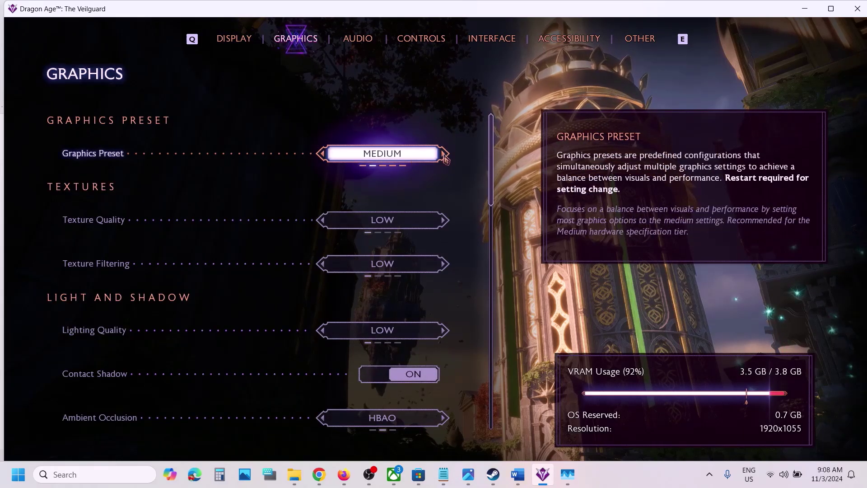
pyautogui.click(444, 155)
pyautogui.click(444, 155)
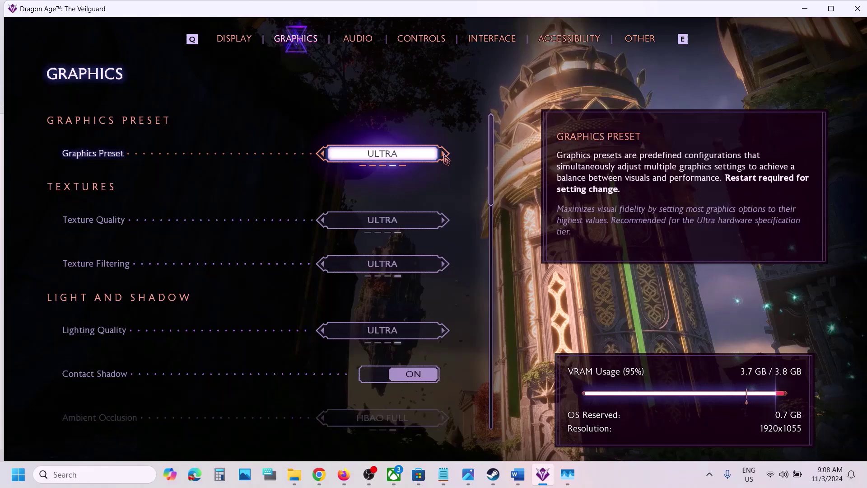
pyautogui.click(443, 155)
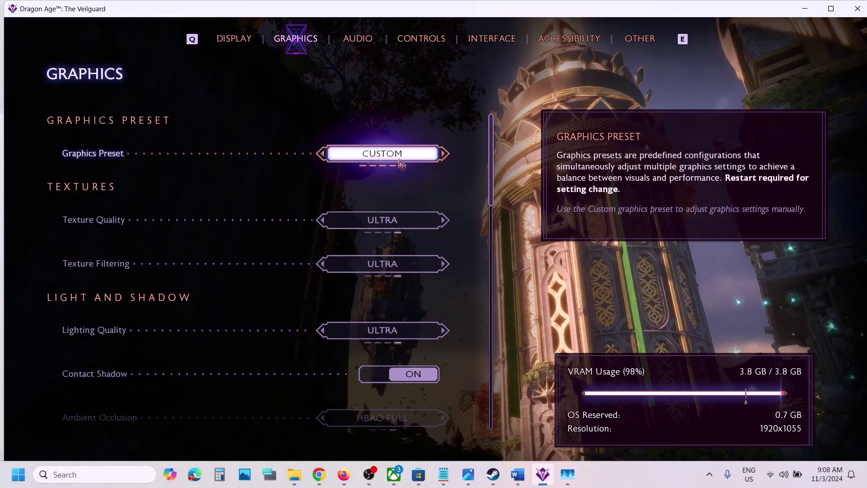
pyautogui.click(323, 154)
pyautogui.click(323, 154)
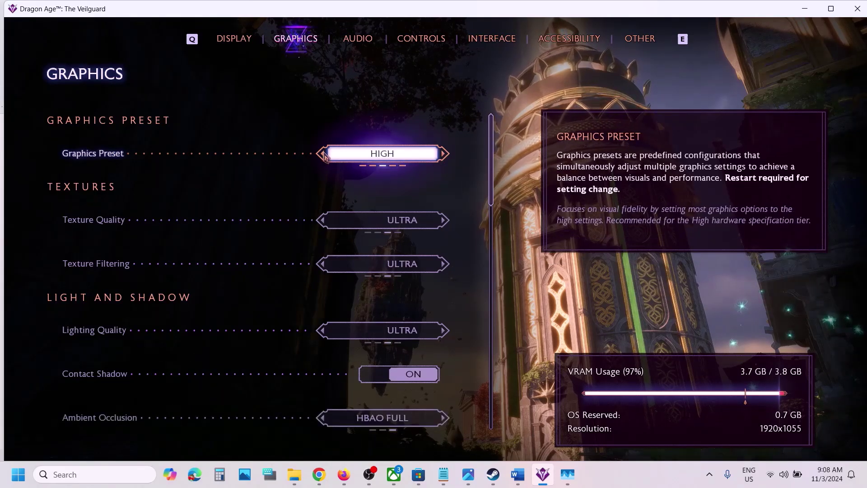
pyautogui.click(323, 154)
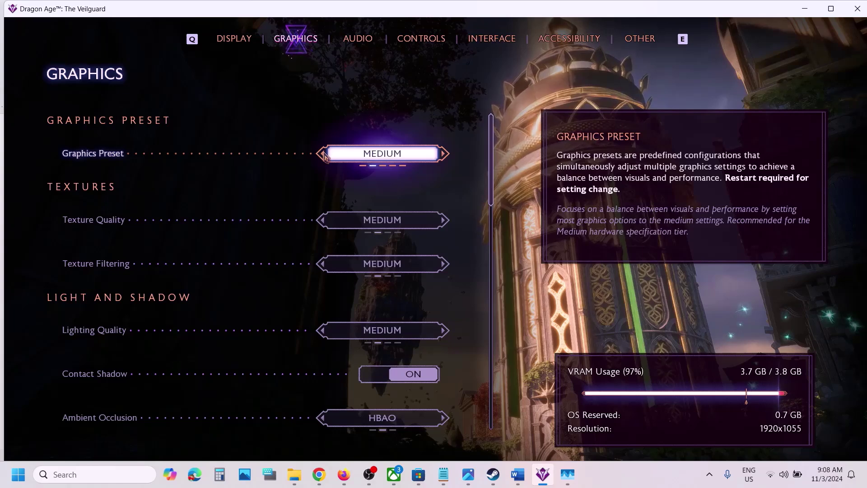
pyautogui.click(323, 154)
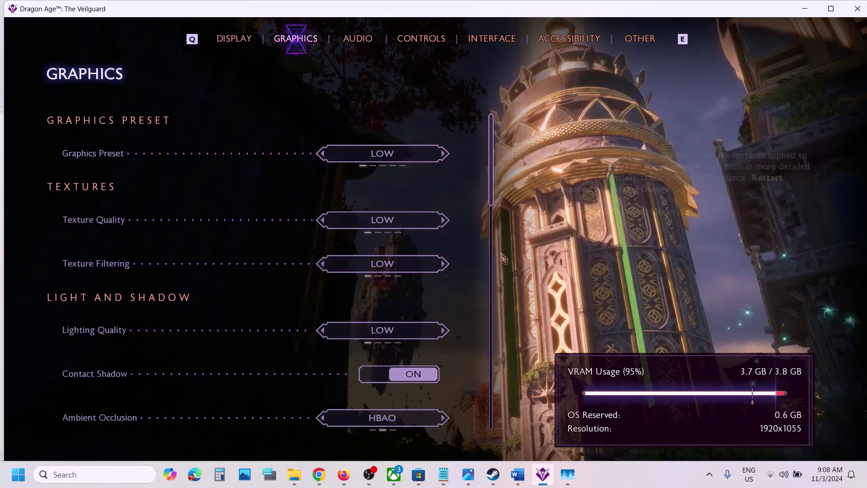
# Switch to the Word document and highlight the Step 9 text about Hardware-accelerated GPU scheduling
pyautogui.click(658, 482)
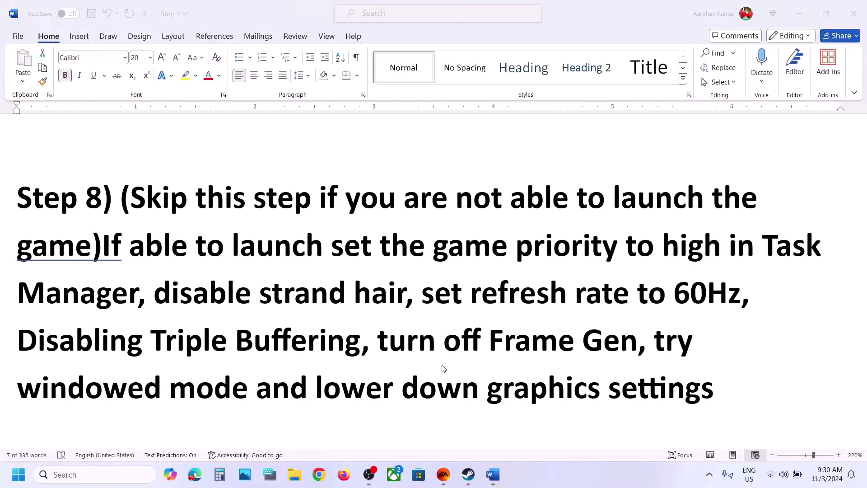
pyautogui.scroll(-5, 443, 368)
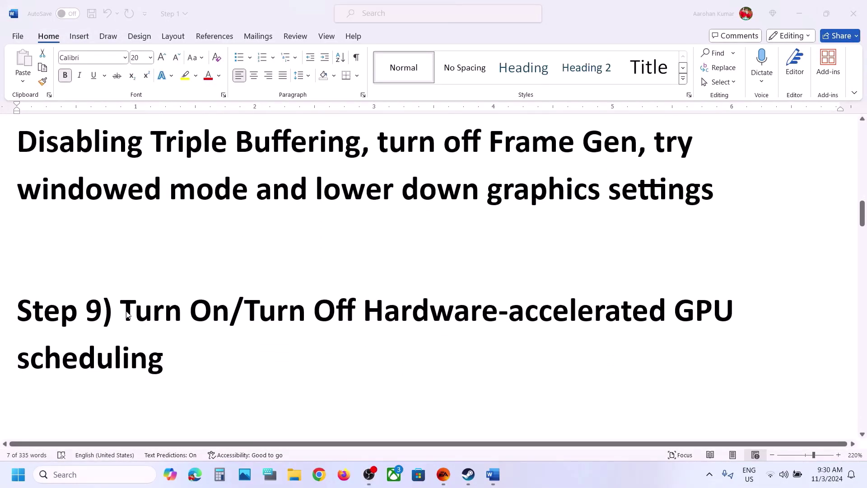
pyautogui.moveTo(127, 313); pyautogui.dragTo(129, 429)
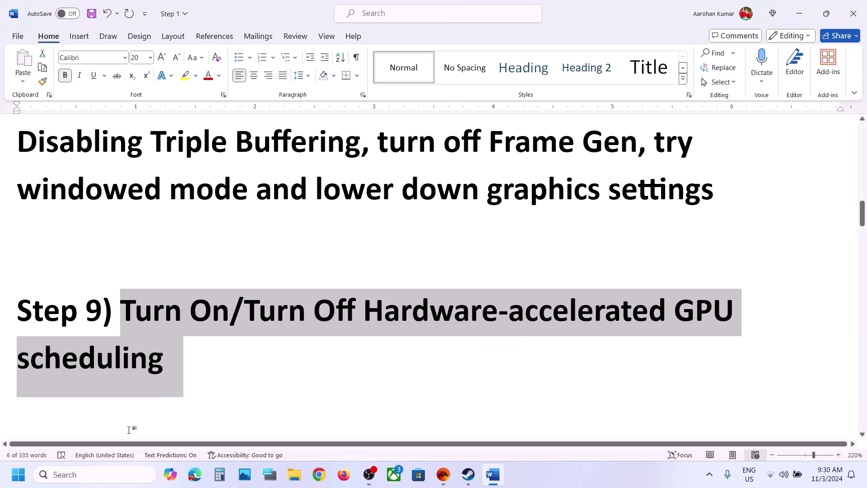
# Open the Graphics page of the Windows display settings and expand the advanced graphics settings
pyautogui.press('super+i')
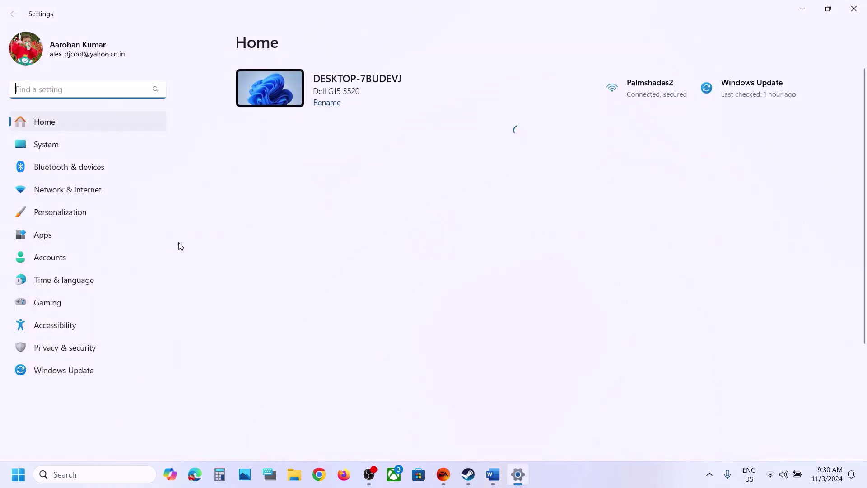
pyautogui.click(52, 150)
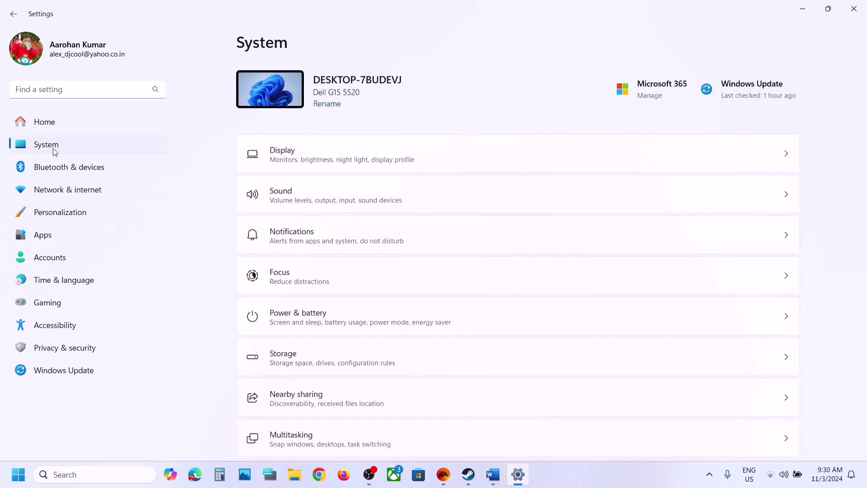
pyautogui.click(324, 156)
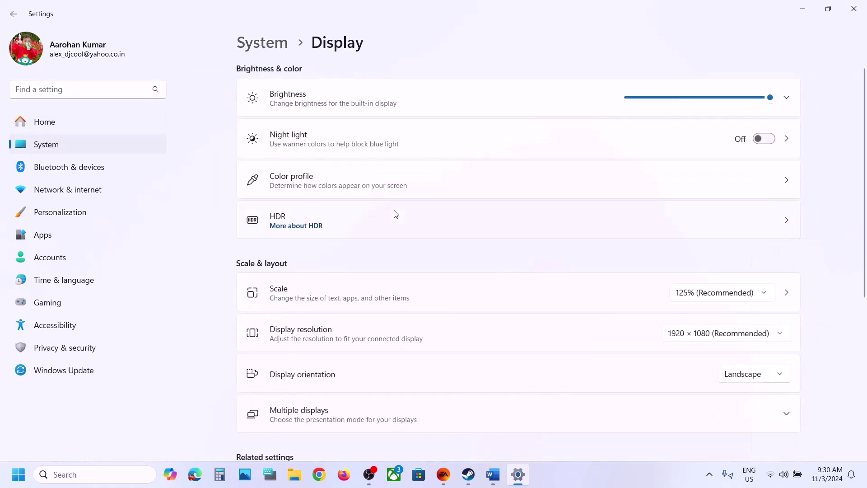
pyautogui.scroll(-5, 394, 213)
pyautogui.click(309, 281)
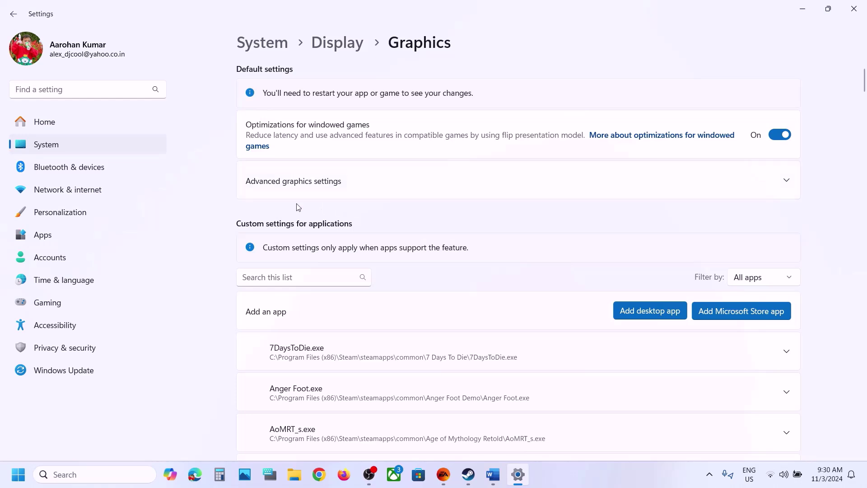
pyautogui.click(286, 182)
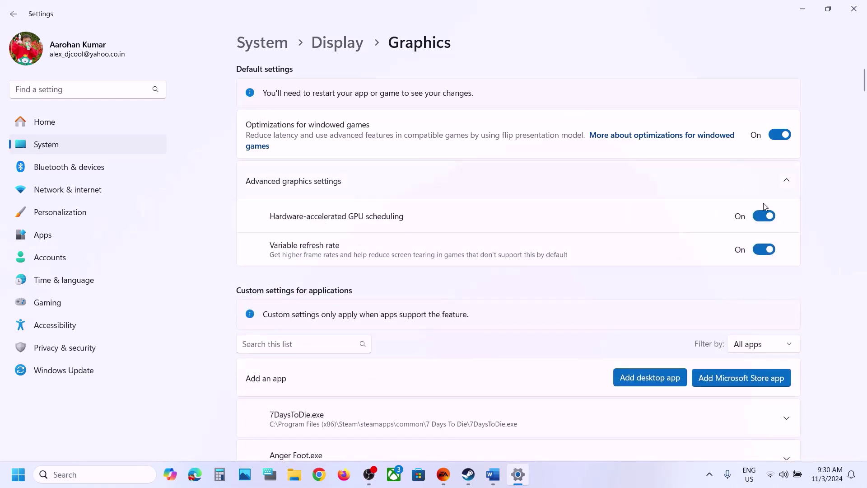
# Toggle Hardware-accelerated GPU scheduling off and back on twice, leaving it on
pyautogui.click(762, 217)
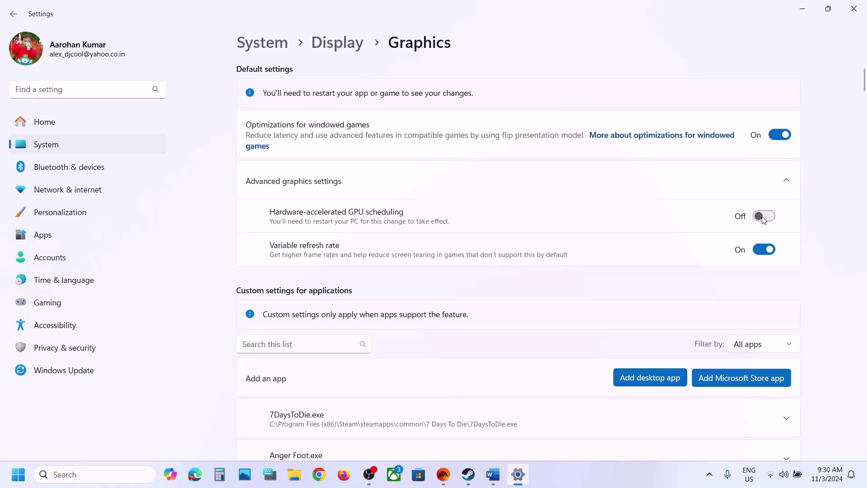
pyautogui.click(771, 217)
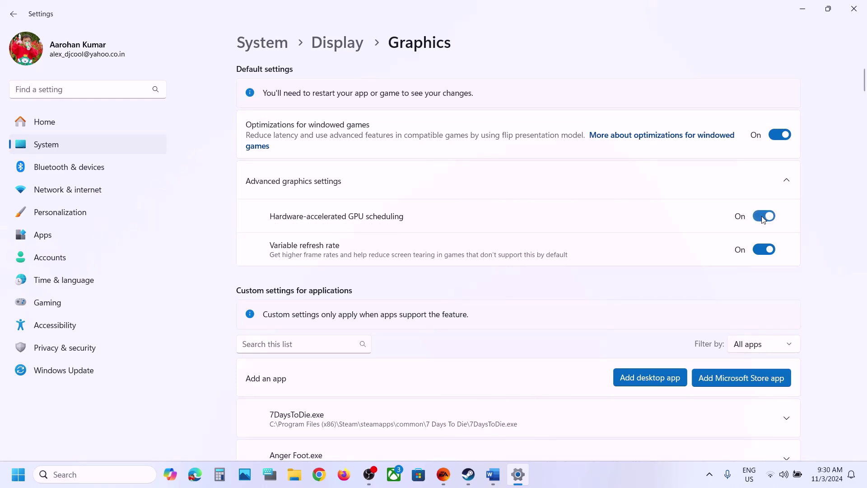
pyautogui.click(763, 216)
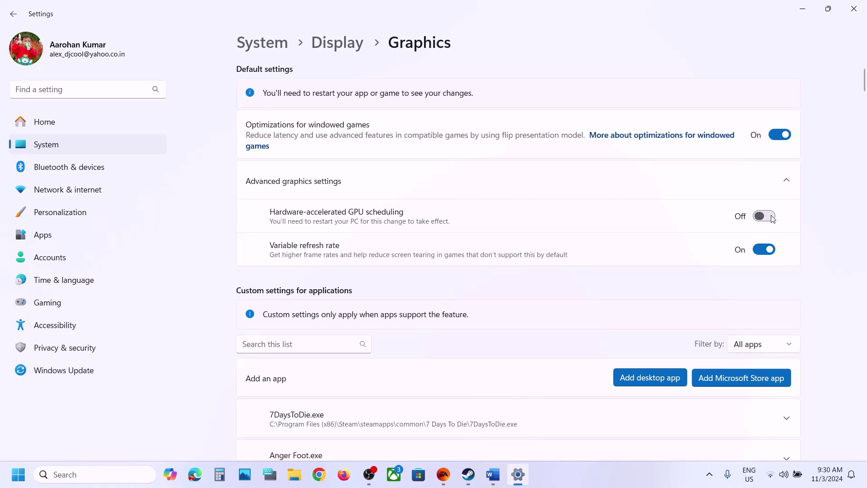
pyautogui.click(771, 217)
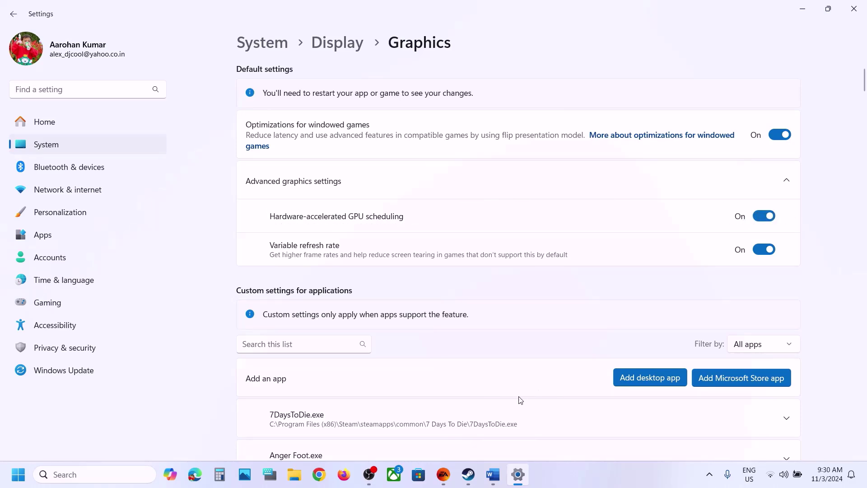
# Switch to the Word document and highlight the Step 10 text about allowing the game exe in the antivirus program
pyautogui.click(492, 478)
pyautogui.scroll(-3, 292, 340)
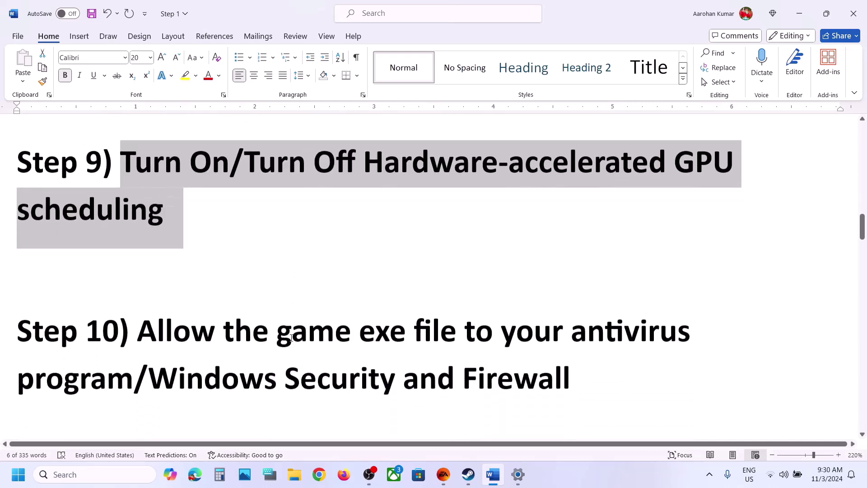
pyautogui.moveTo(156, 303)
pyautogui.mouseDown()
pyautogui.moveTo(149, 356)
pyautogui.moveTo(134, 348)
pyautogui.moveTo(144, 306)
pyautogui.mouseUp()
pyautogui.click(134, 349)
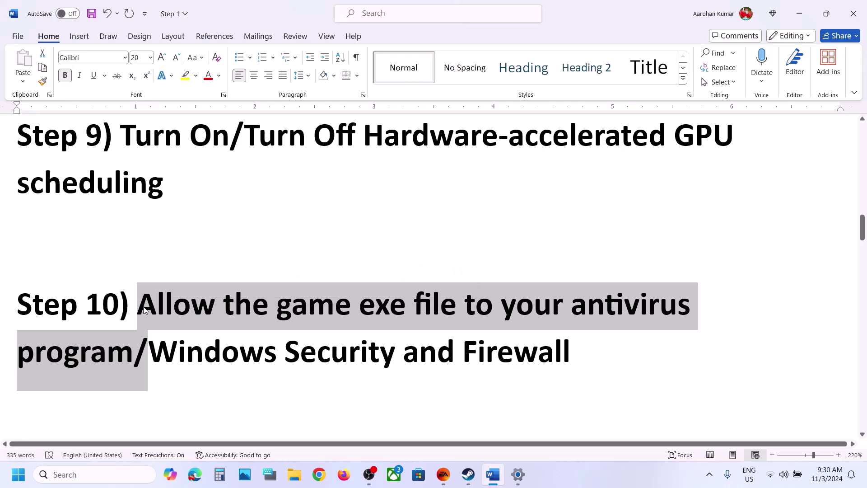
pyautogui.click(144, 308)
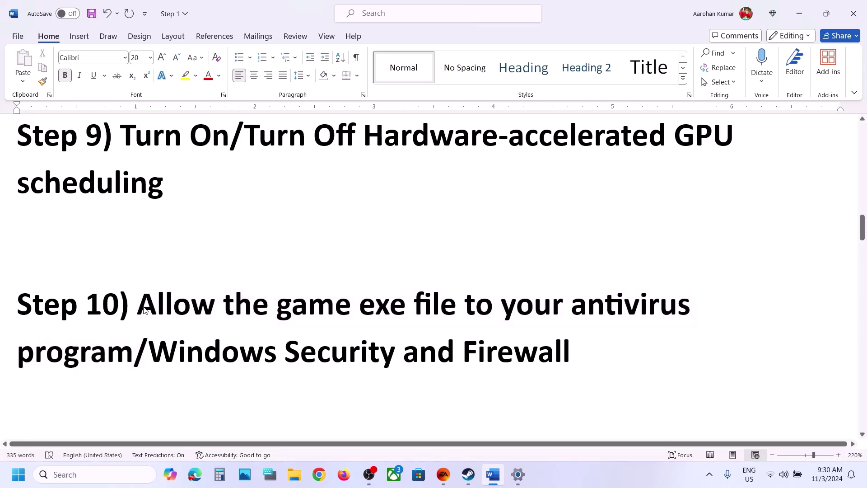
pyautogui.click(143, 308)
pyautogui.moveTo(140, 303); pyautogui.dragTo(124, 348)
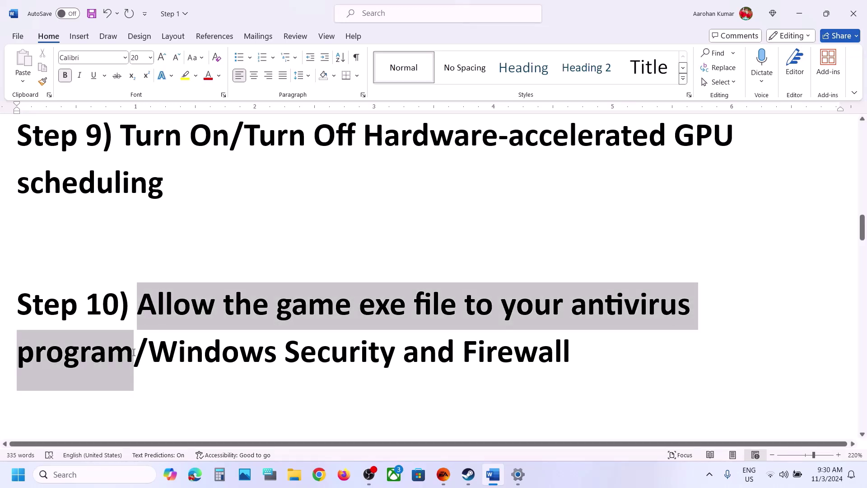
pyautogui.click(167, 356)
# Return to Windows Settings and open the allowed apps list under Ransomware protection in Windows Security
pyautogui.hotkey('alt', 'Tab')
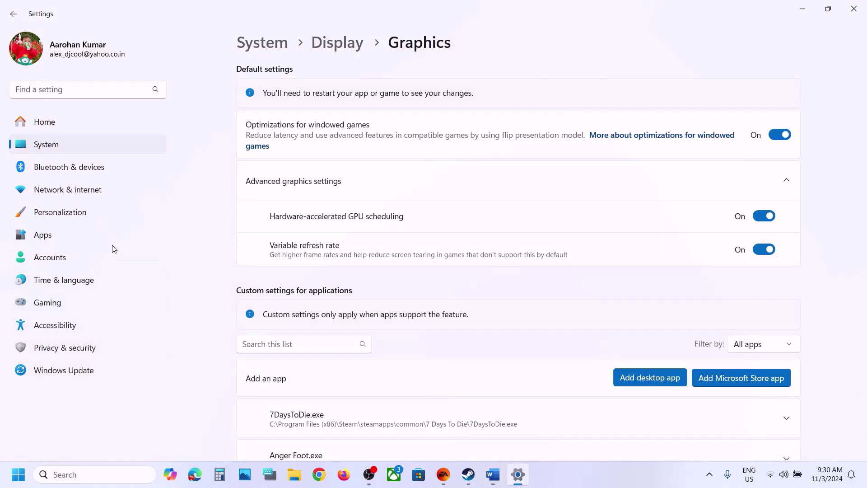
pyautogui.click(82, 348)
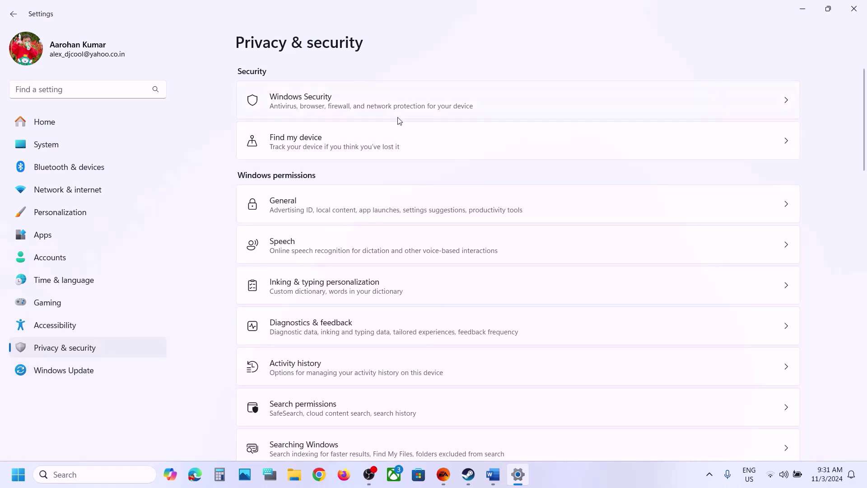
pyautogui.click(370, 108)
pyautogui.click(305, 170)
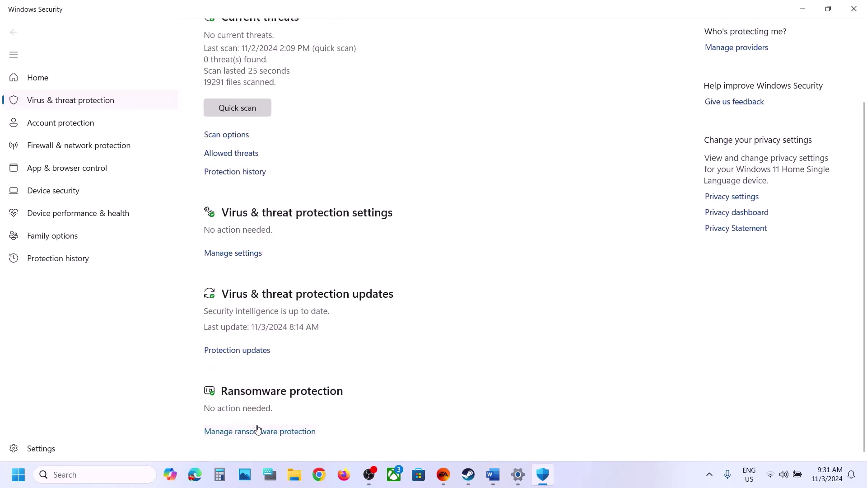
pyautogui.click(258, 425)
pyautogui.click(285, 239)
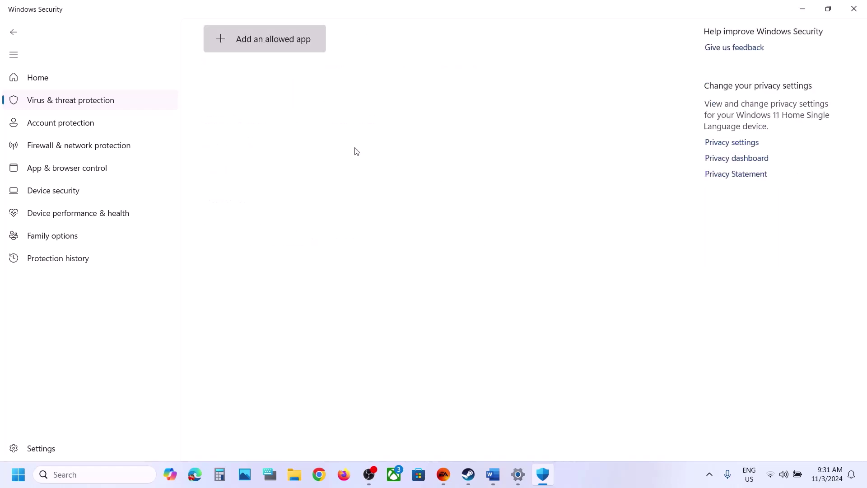
# Start adding an allowed app from all apps and browse to C:\Program Files (x86)\Steam\steamapps\common
pyautogui.click(266, 44)
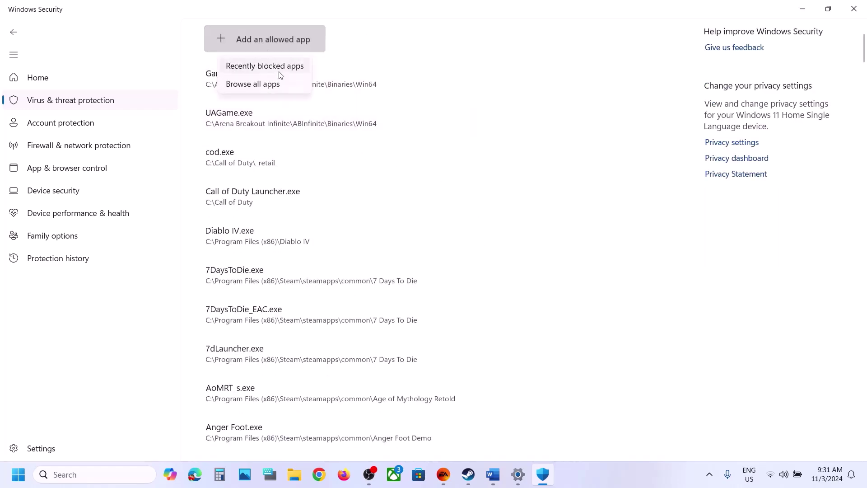
pyautogui.click(253, 84)
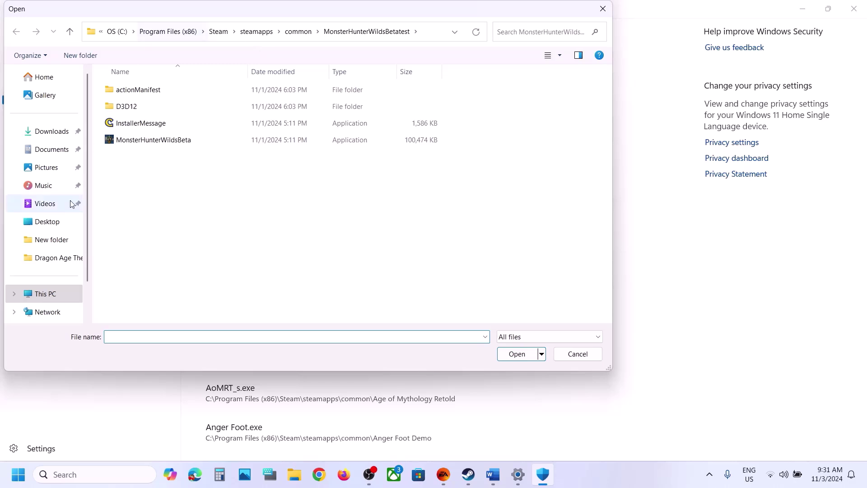
pyautogui.click(45, 294)
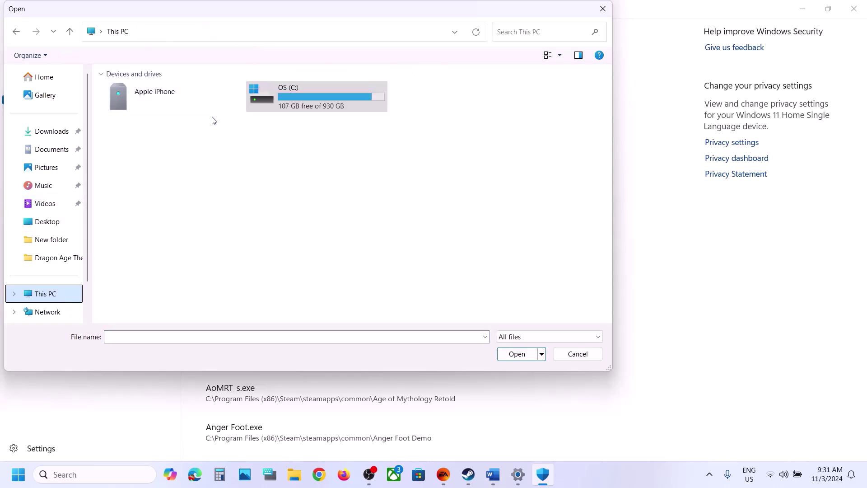
pyautogui.doubleClick(278, 85)
pyautogui.scroll(-3, 227, 249)
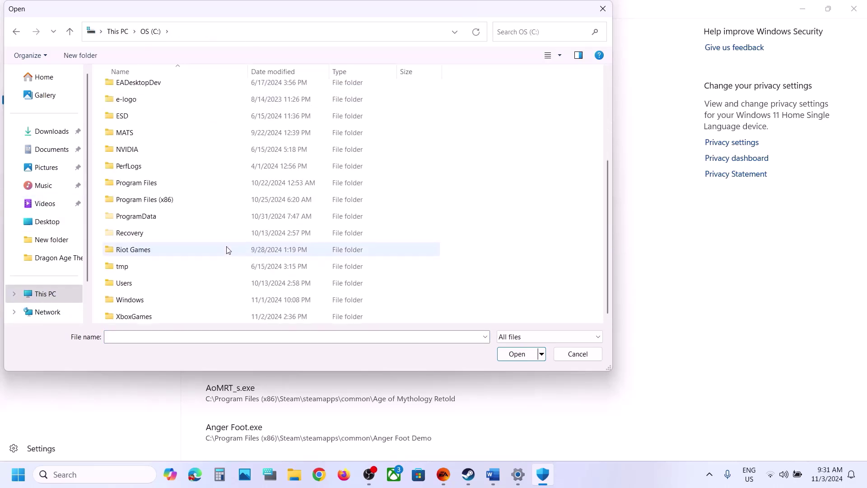
pyautogui.click(154, 204)
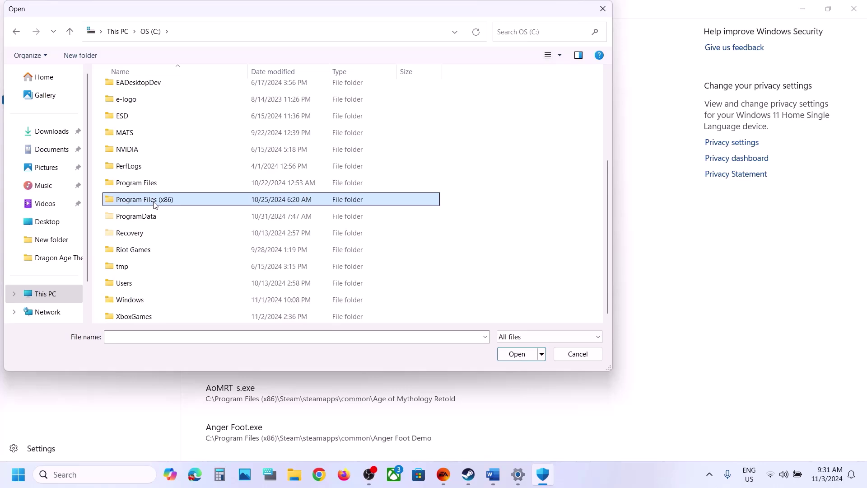
pyautogui.doubleClick(155, 204)
pyautogui.scroll(-5, 205, 203)
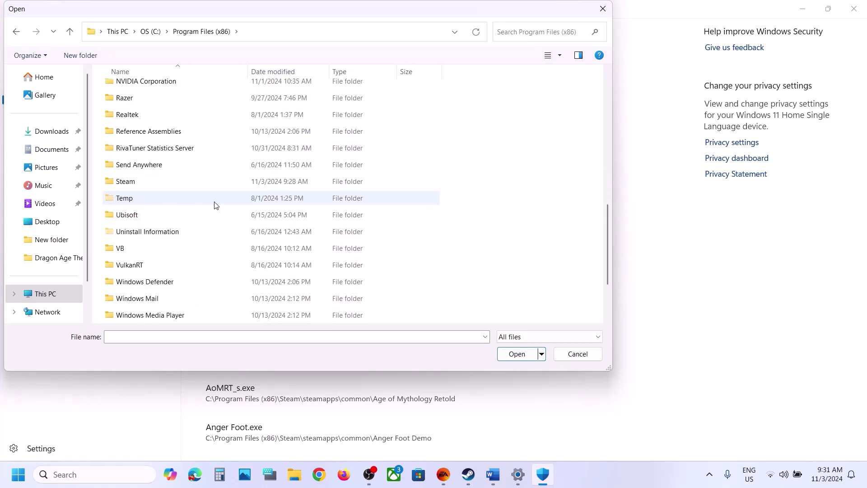
pyautogui.doubleClick(135, 181)
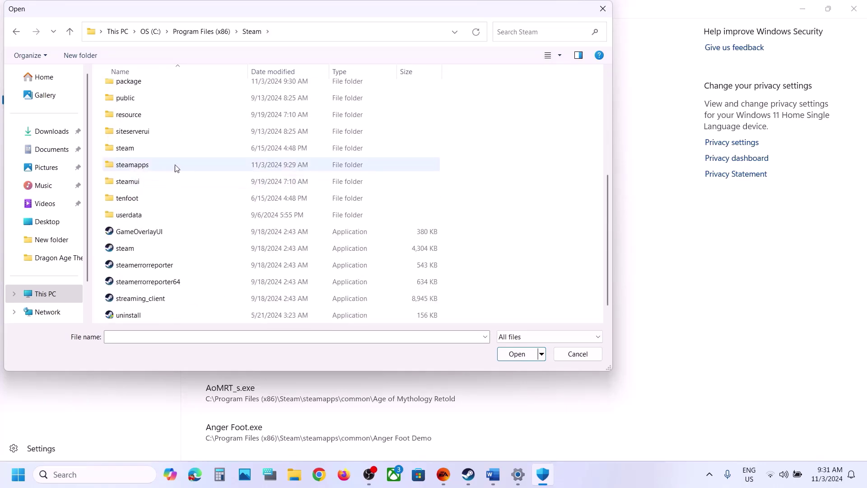
pyautogui.doubleClick(142, 170)
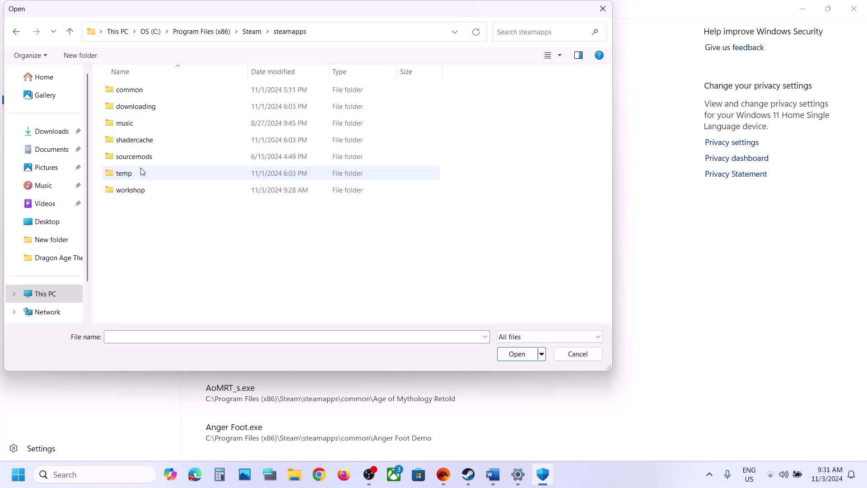
pyautogui.doubleClick(137, 92)
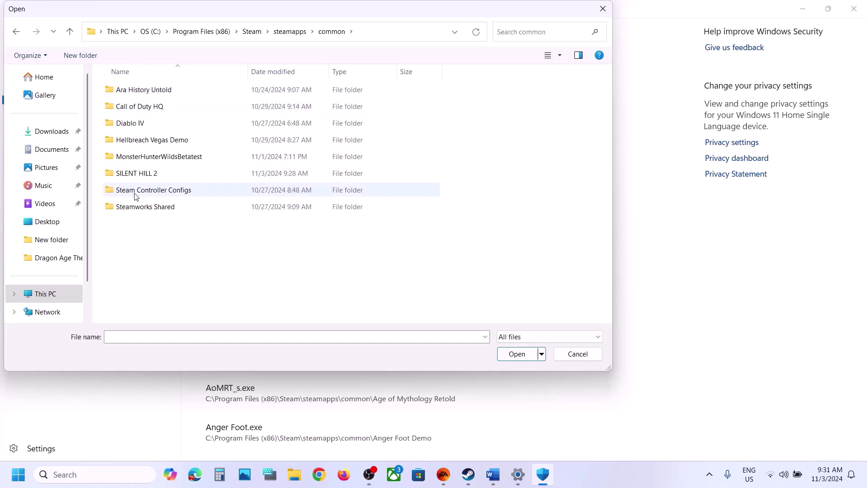
# Browse to C:\Program Files\EA Games\Dragon Age The Veilguard and add the Dragon Age The Veilguard application as an allowed app
pyautogui.click(52, 287)
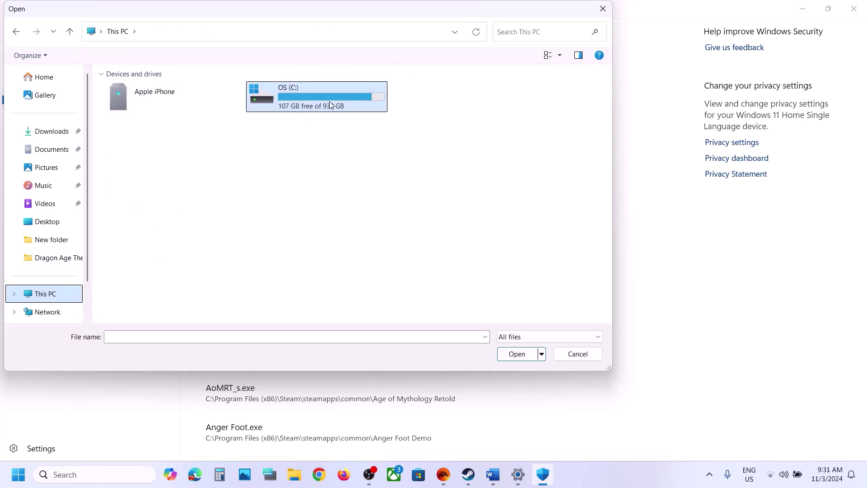
pyautogui.doubleClick(329, 105)
pyautogui.scroll(-3, 211, 272)
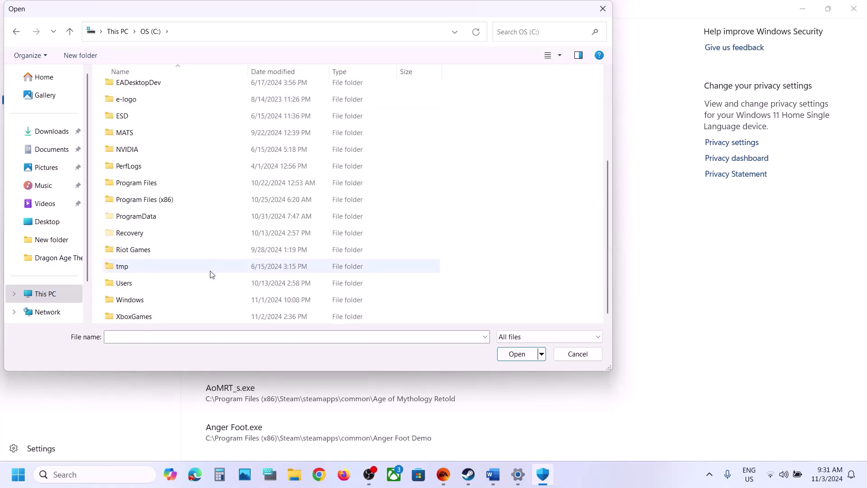
pyautogui.doubleClick(132, 186)
pyautogui.scroll(-4, 132, 189)
pyautogui.scroll(2, 153, 128)
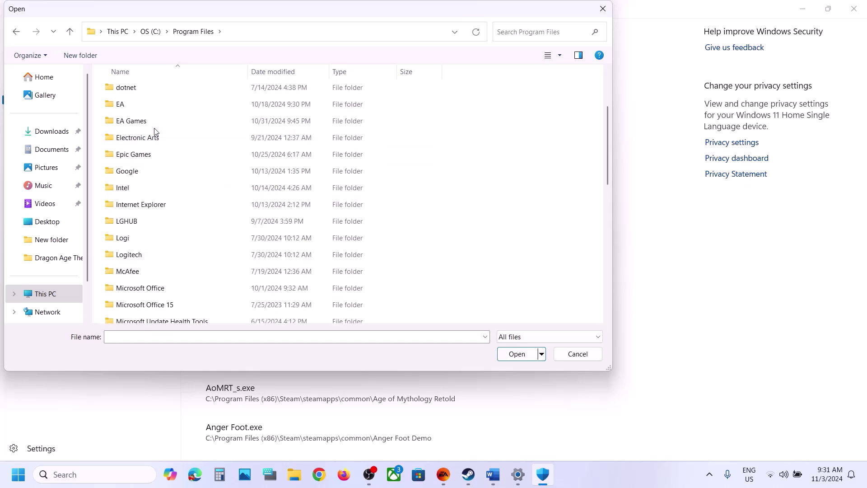
pyautogui.click(144, 124)
pyautogui.doubleClick(145, 123)
pyautogui.doubleClick(154, 91)
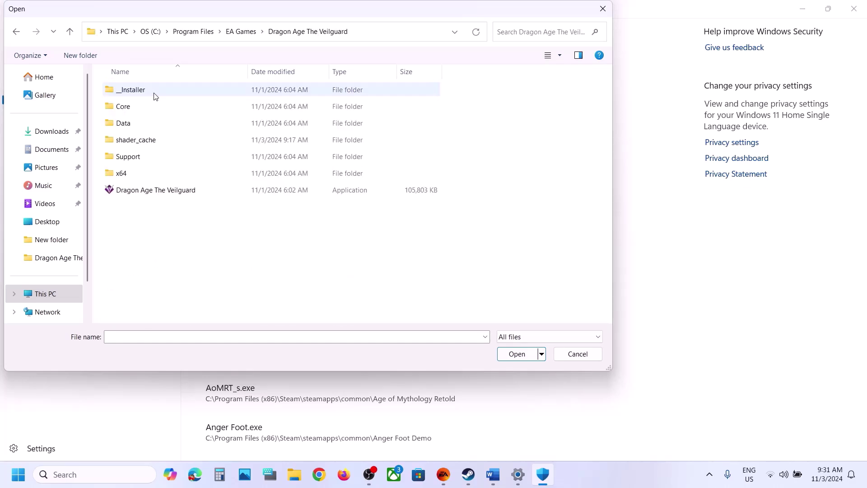
pyautogui.click(139, 194)
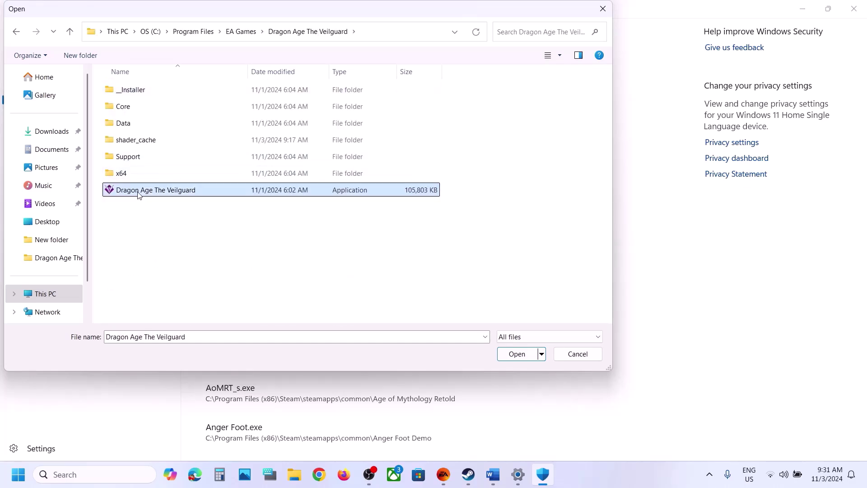
pyautogui.click(499, 356)
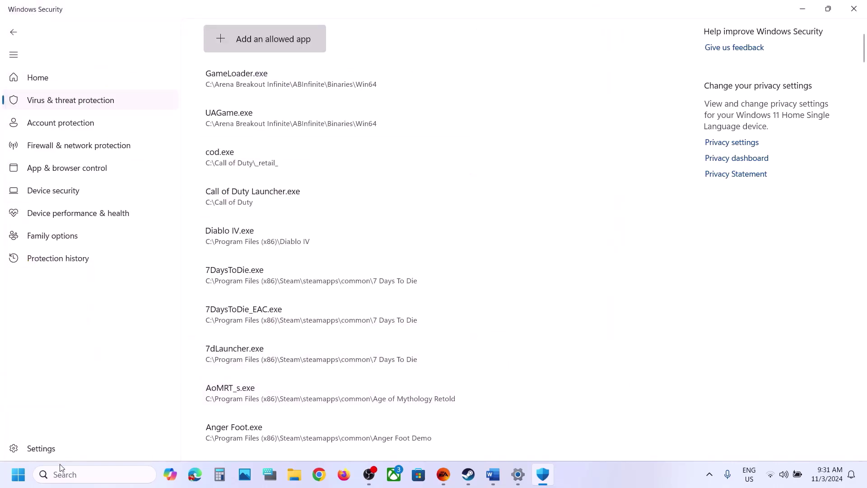
# Open Control Panel and go to the Windows Defender Firewall page for allowing an app or feature
pyautogui.click(76, 475)
pyautogui.write('control')
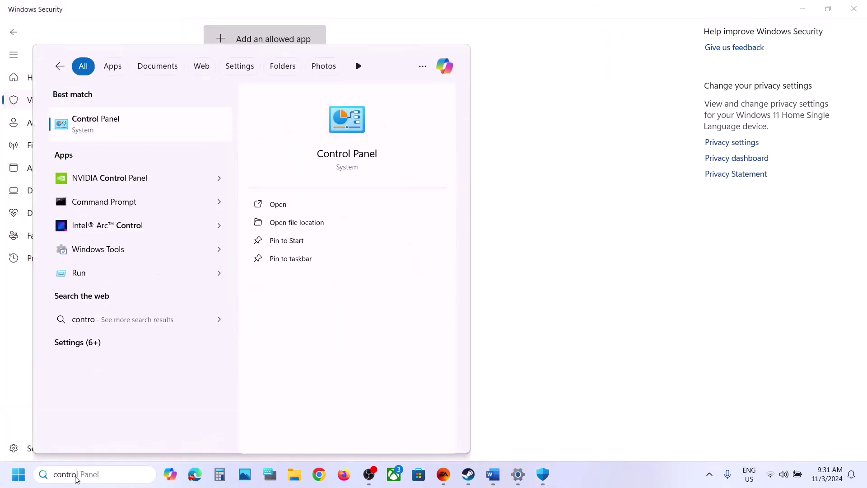
pyautogui.press('Return')
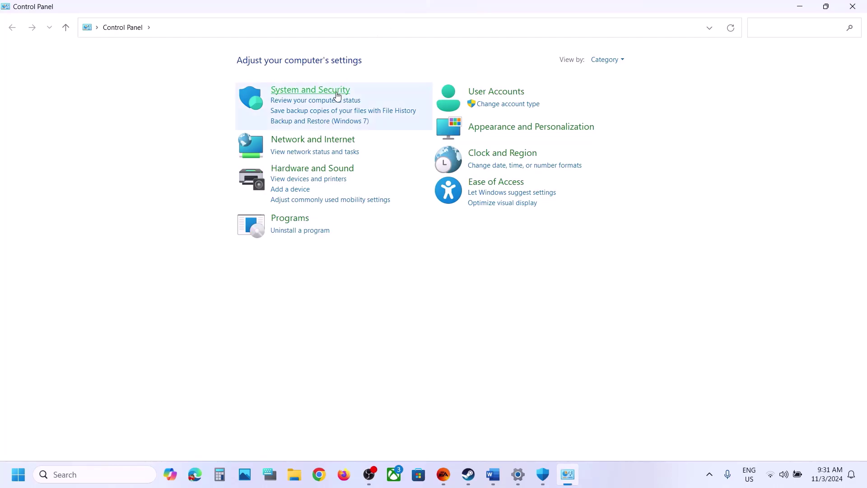
pyautogui.click(337, 90)
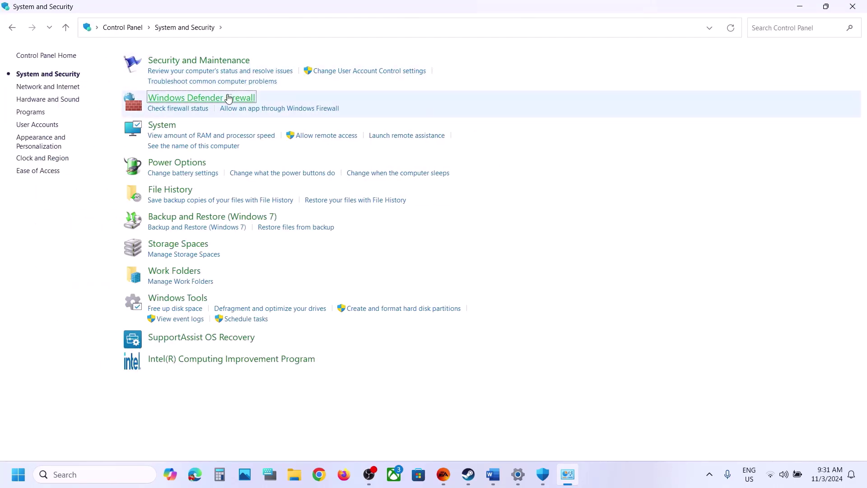
pyautogui.click(229, 97)
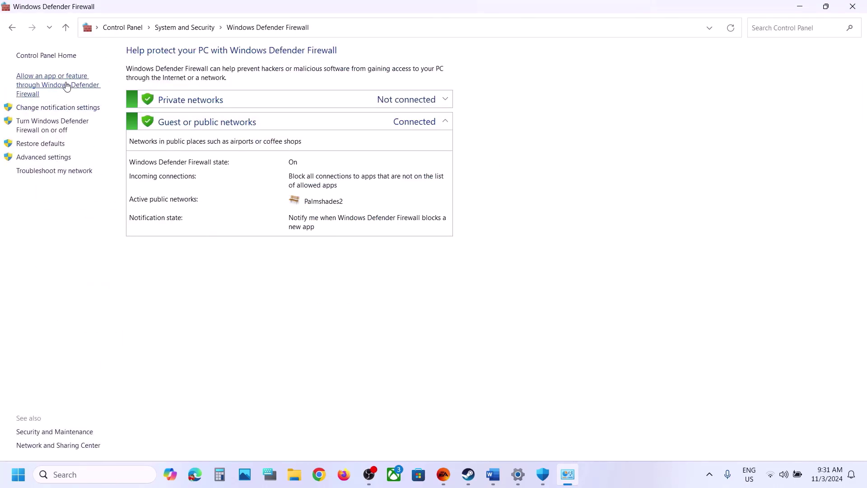
pyautogui.click(67, 86)
# Enable changes to the firewall's allowed apps and start browsing for another app to allow
pyautogui.click(553, 84)
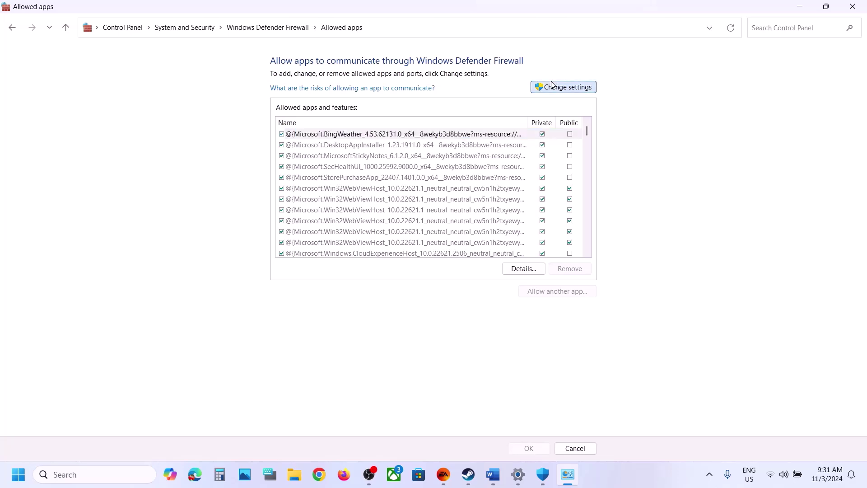
pyautogui.click(580, 289)
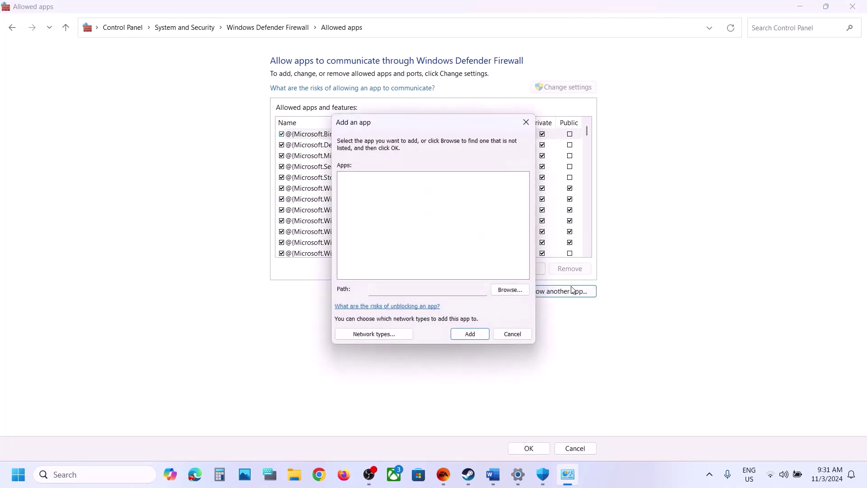
pyautogui.click(517, 291)
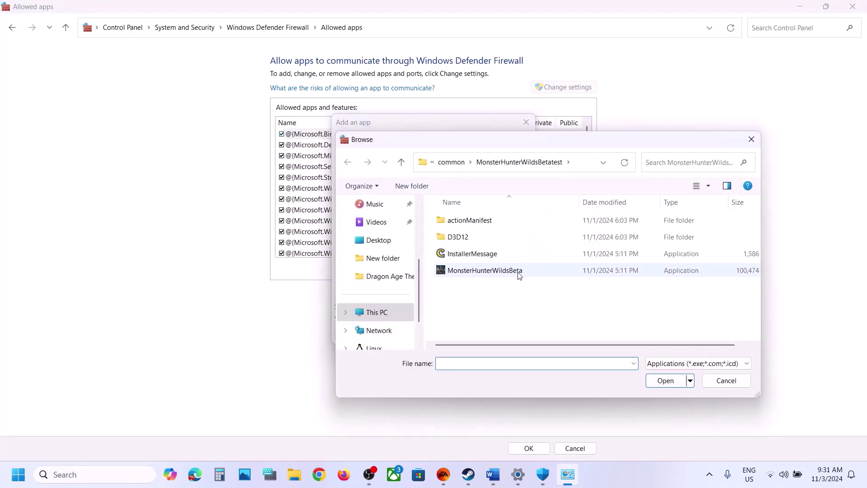
# Choose the Dragon Age The Veilguard application from C:\Program Files\EA Games\Dragon Age The Veilguard as the app to allow
pyautogui.click(400, 164)
pyautogui.click(400, 165)
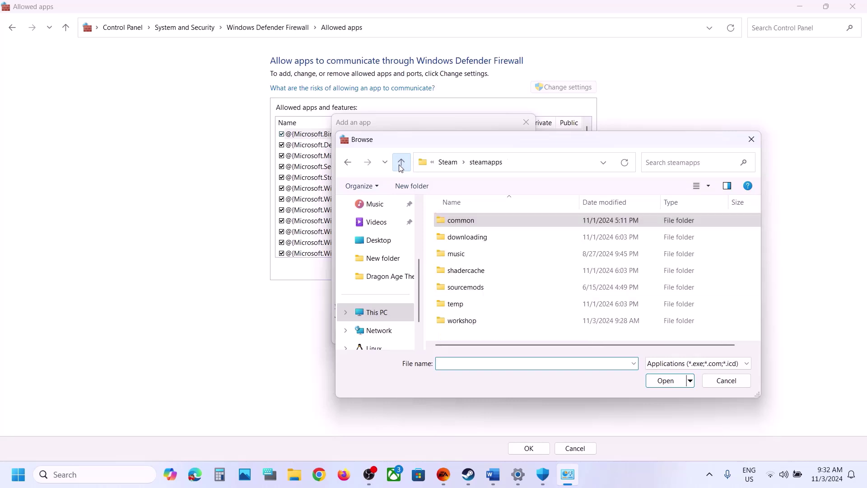
pyautogui.click(400, 164)
pyautogui.click(400, 164)
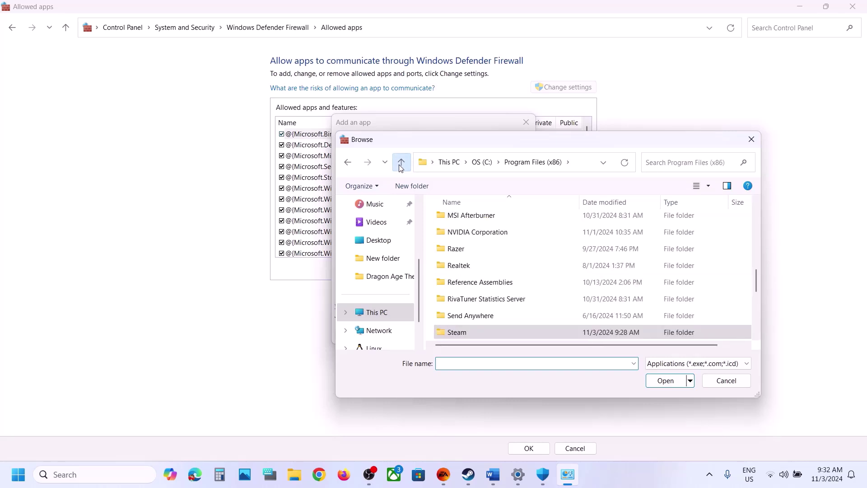
pyautogui.click(400, 165)
pyautogui.doubleClick(488, 316)
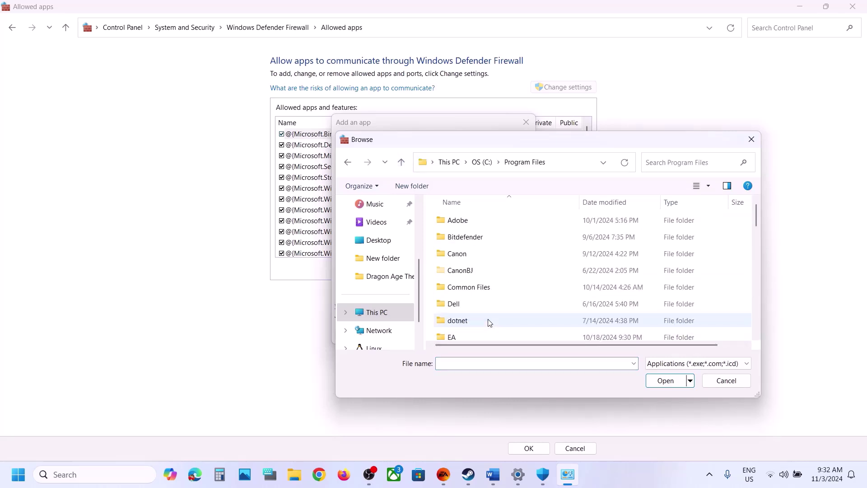
pyautogui.scroll(-1, 470, 310)
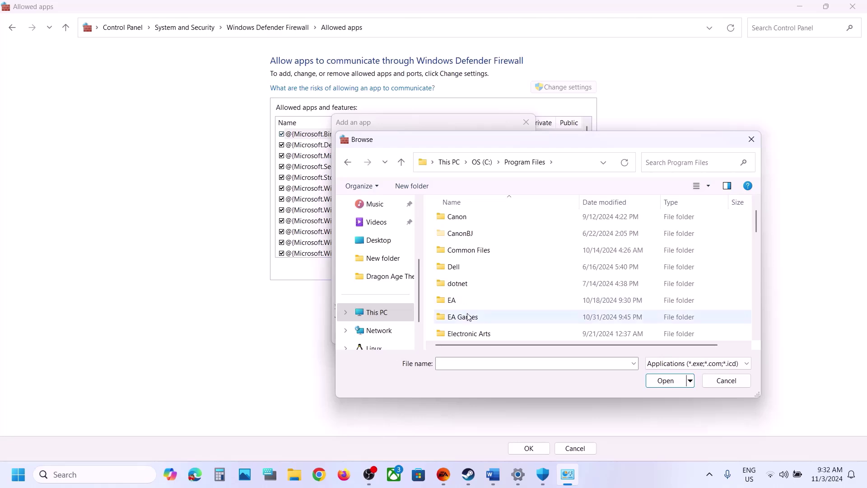
pyautogui.doubleClick(468, 317)
pyautogui.doubleClick(476, 220)
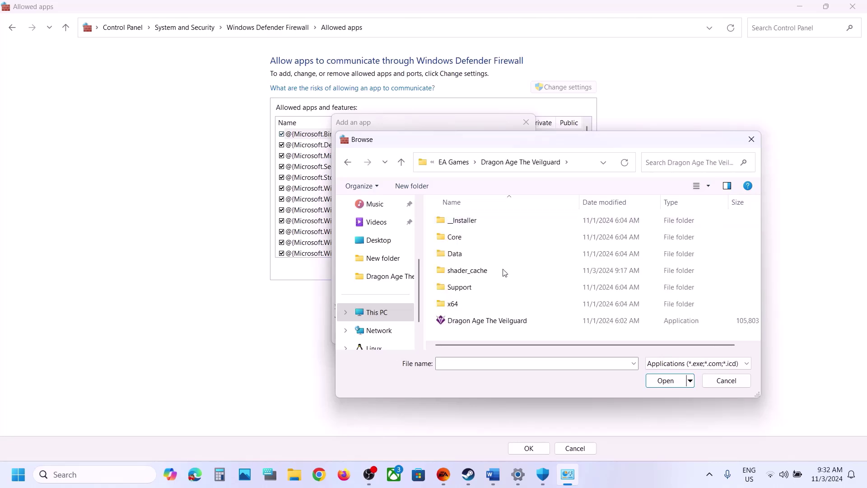
pyautogui.click(475, 321)
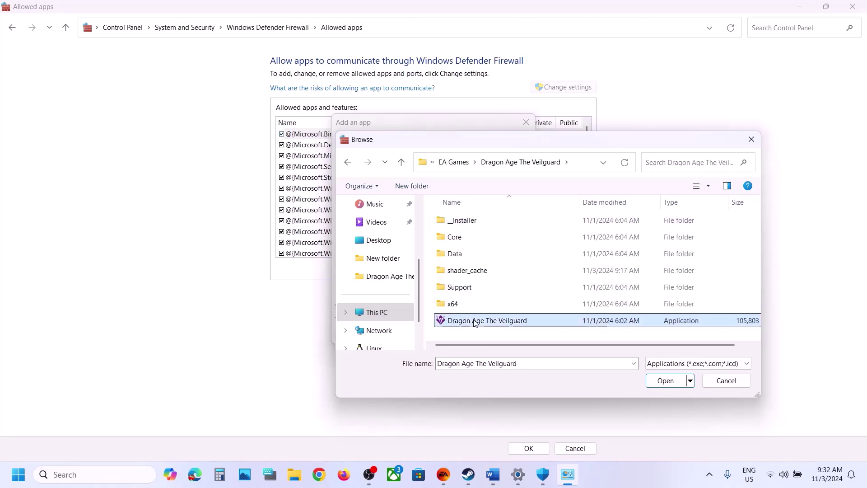
pyautogui.click(670, 383)
# Try to add Dragon Age: The Veilguard to the firewall's allowed apps and dismiss the Add an app dialog
pyautogui.click(468, 336)
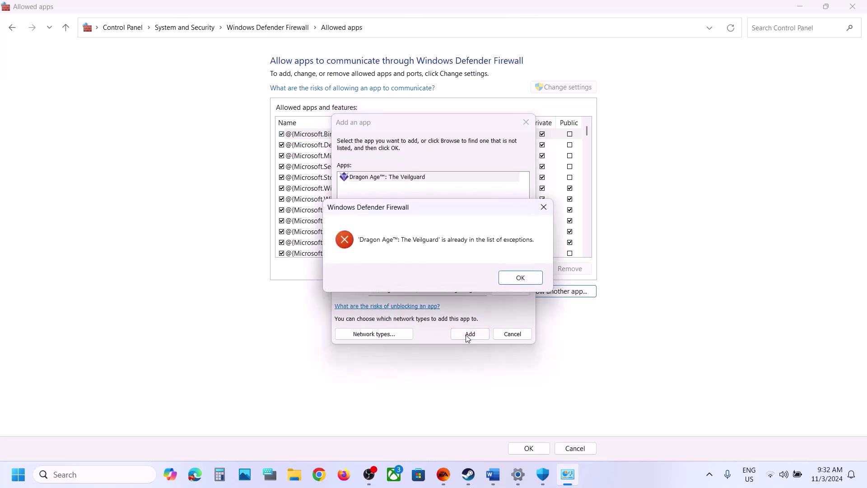
pyautogui.click(518, 277)
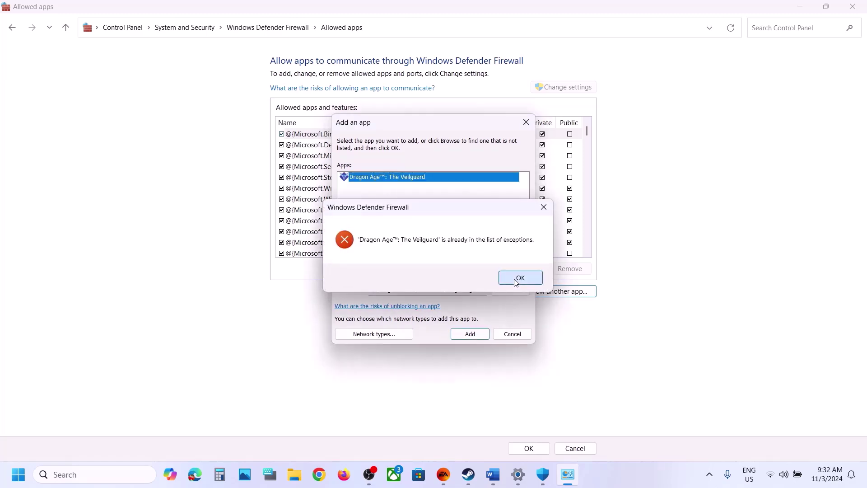
pyautogui.click(526, 122)
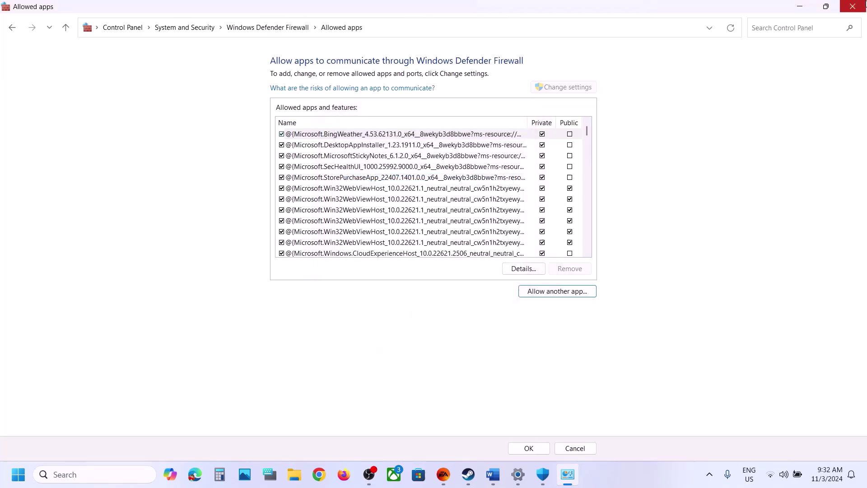
# Close the firewall and security windows and highlight the Step 11 text about running the game as an administrator in the Word document
pyautogui.click(860, 6)
pyautogui.click(863, 5)
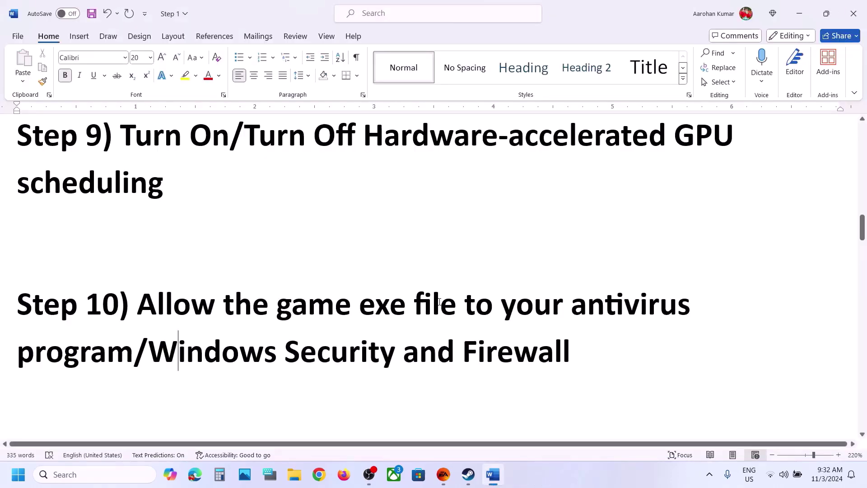
pyautogui.scroll(-5, 439, 302)
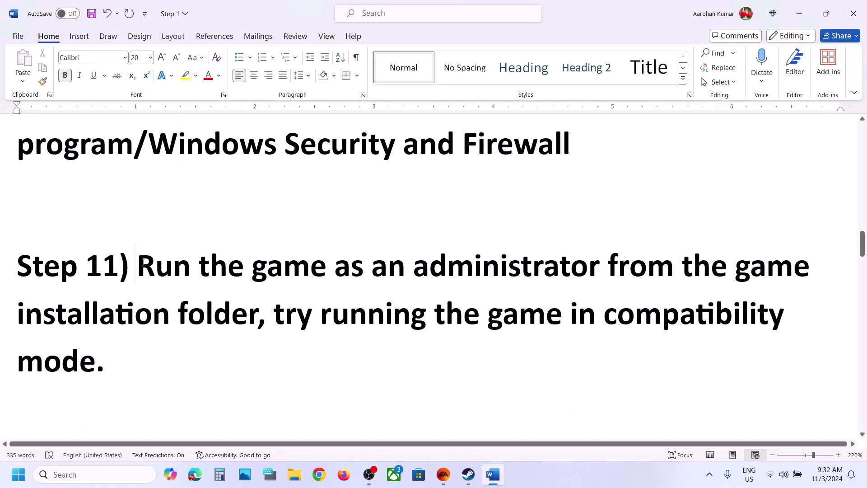
pyautogui.moveTo(138, 264); pyautogui.dragTo(260, 314)
# Switch to Steam and browse the local files of Dragon Age The Veilguard from the library
pyautogui.click(474, 483)
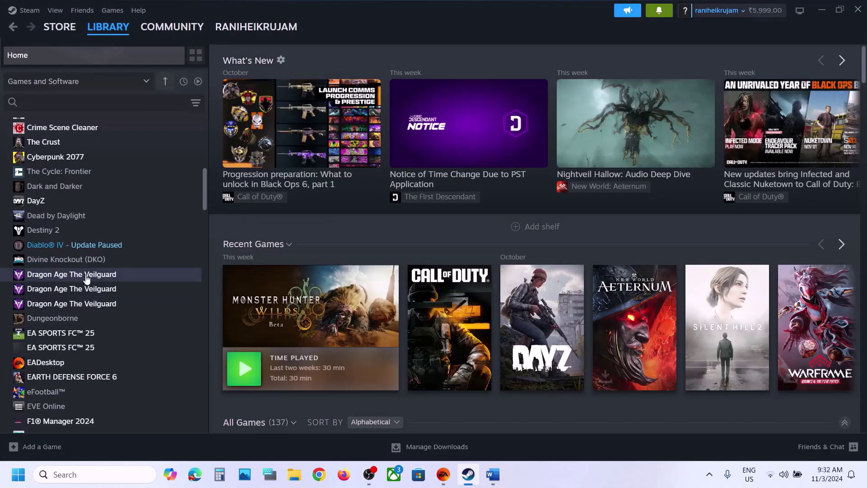
pyautogui.click(86, 275)
pyautogui.rightClick(85, 274)
pyautogui.moveTo(126, 342)
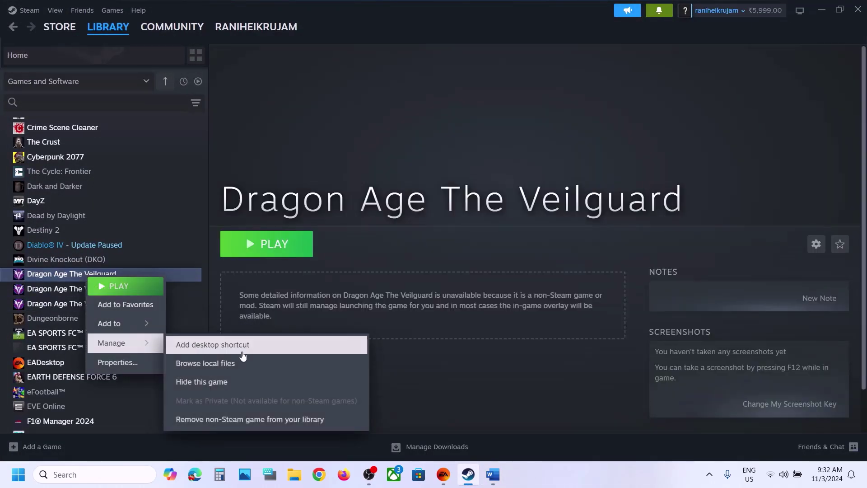
pyautogui.click(235, 368)
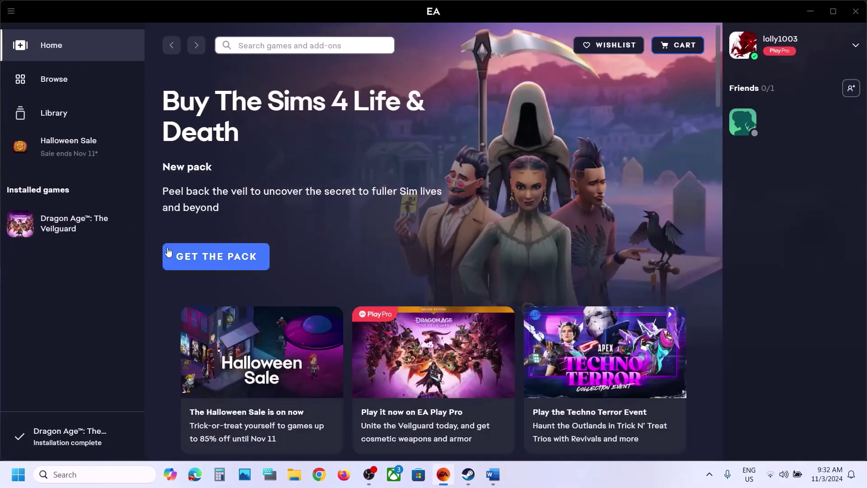
# In the EA app, view the properties of Dragon Age: The Veilguard and open its install folder
pyautogui.click(81, 225)
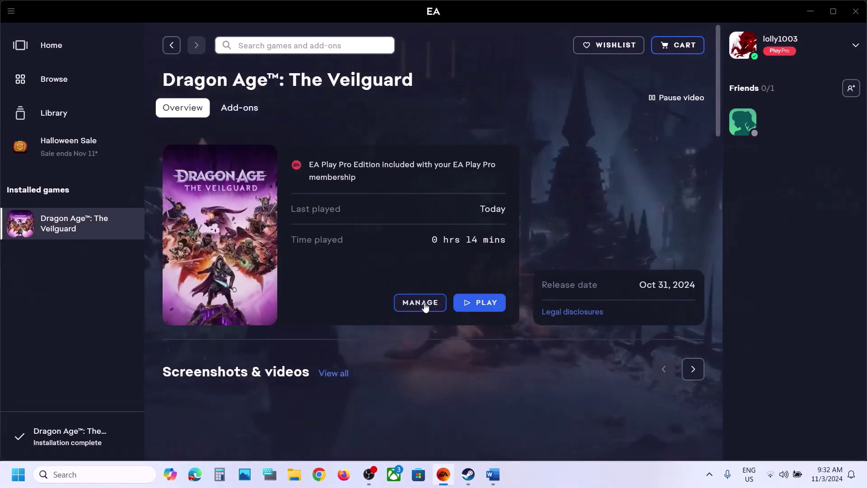
pyautogui.click(420, 302)
pyautogui.click(466, 354)
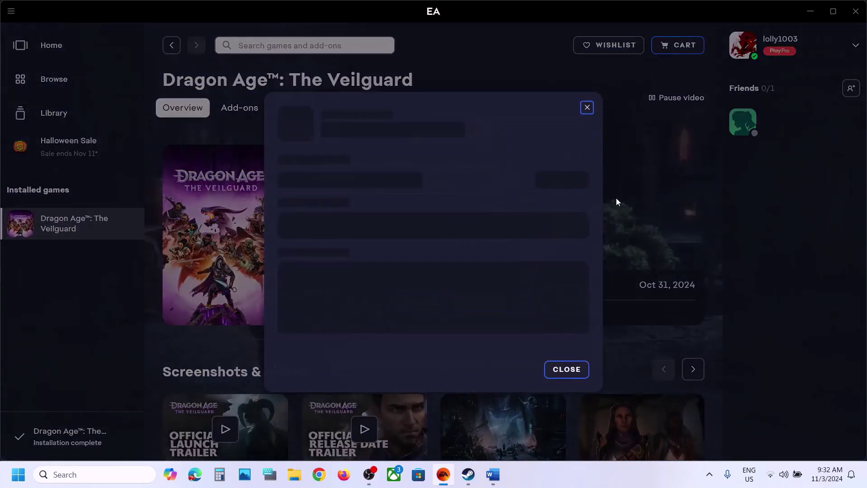
pyautogui.click(564, 189)
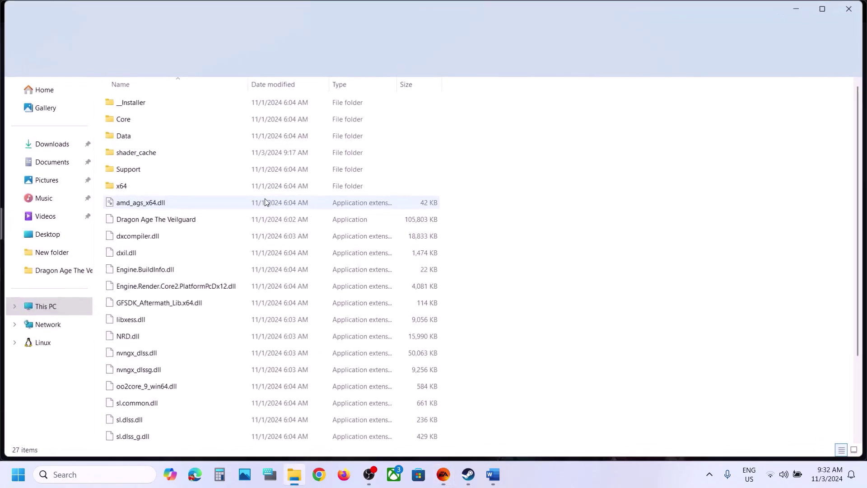
# Set the Dragon Age The Veilguard application to run as an administrator in its compatibility properties and apply the change
pyautogui.click(154, 220)
pyautogui.rightClick(155, 220)
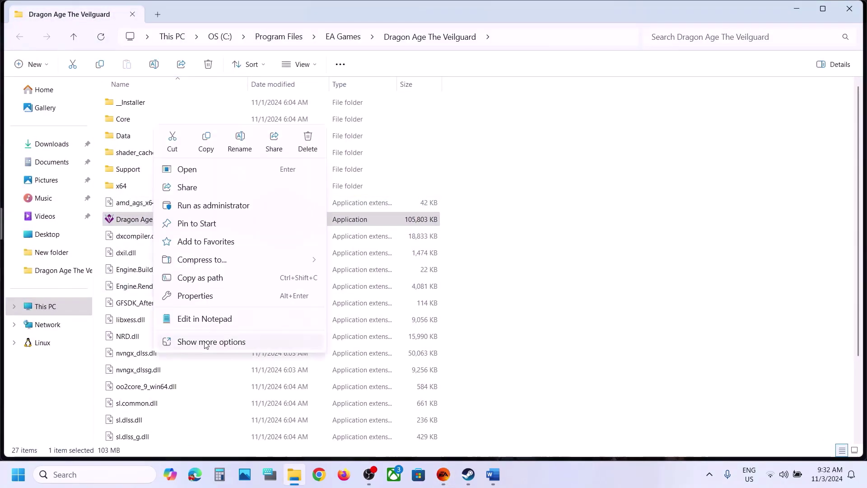
pyautogui.click(189, 295)
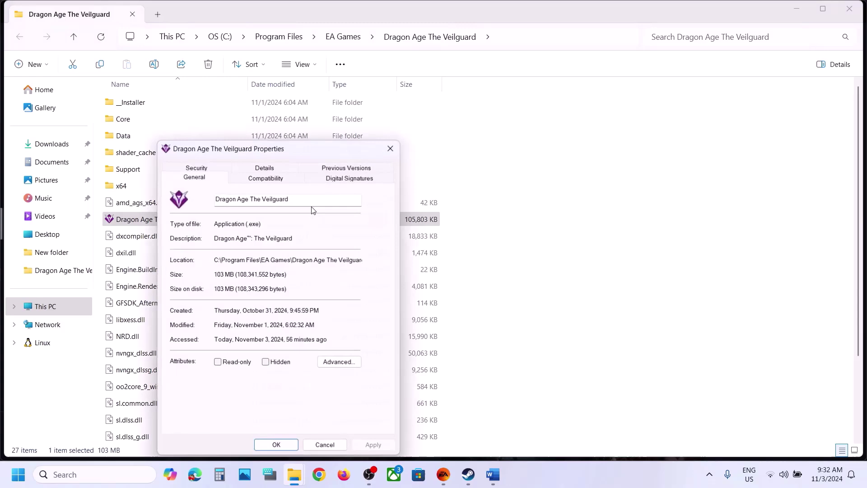
pyautogui.click(242, 179)
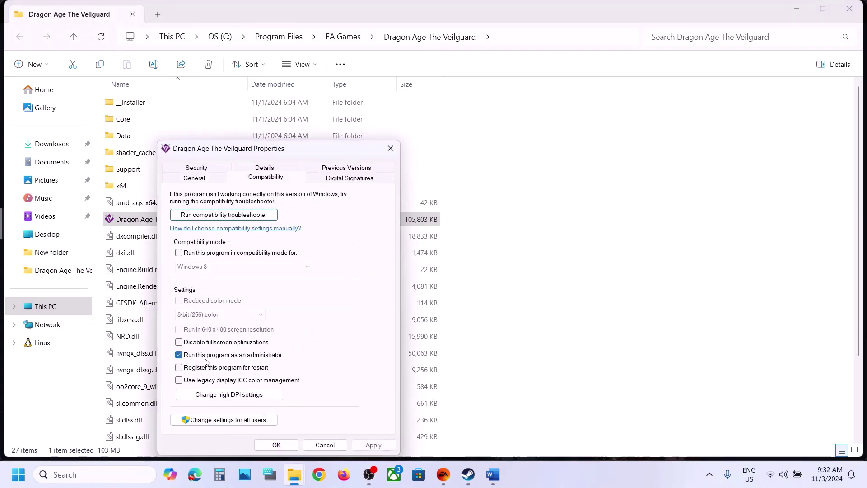
pyautogui.click(372, 444)
pyautogui.click(277, 444)
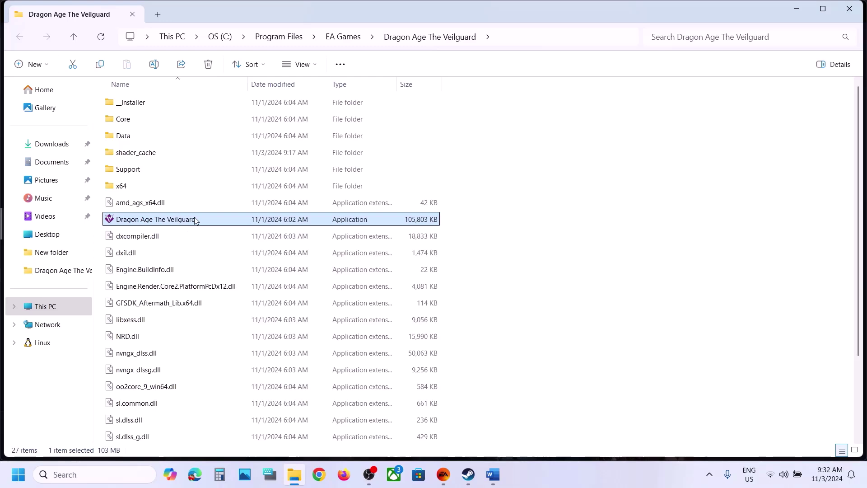
# Reopen the application's compatibility properties and turn on compatibility mode for Windows 8
pyautogui.rightClick(195, 219)
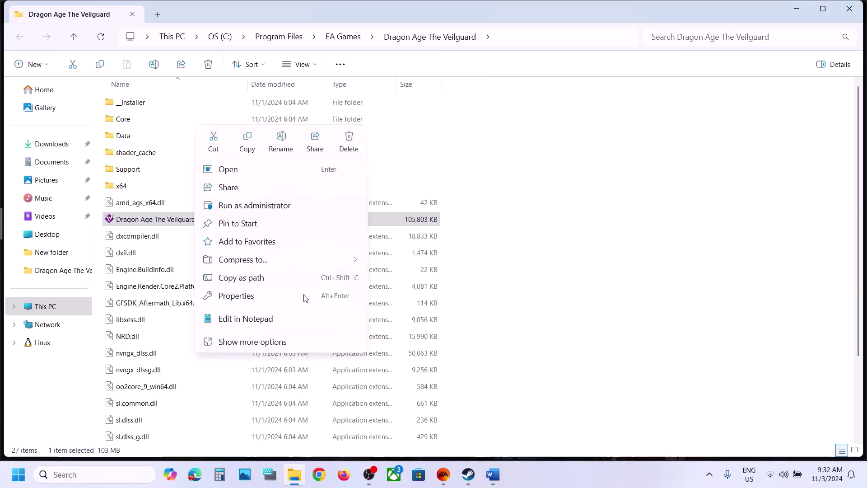
pyautogui.click(236, 296)
pyautogui.click(296, 181)
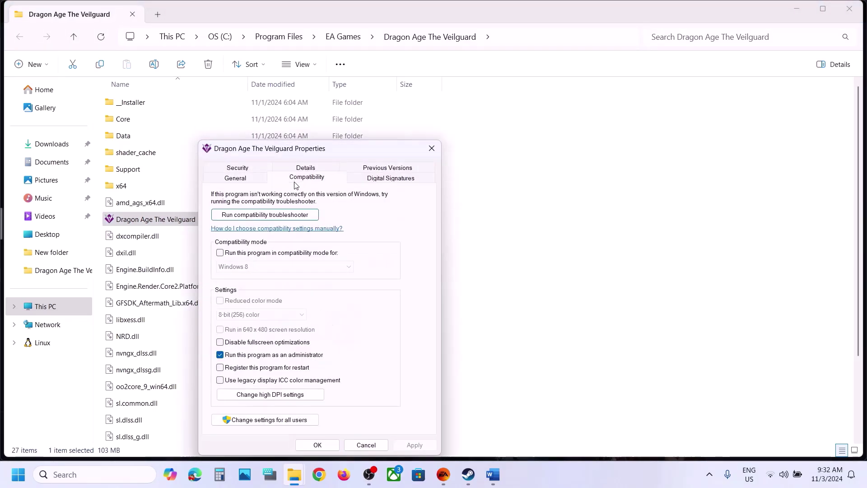
pyautogui.click(220, 253)
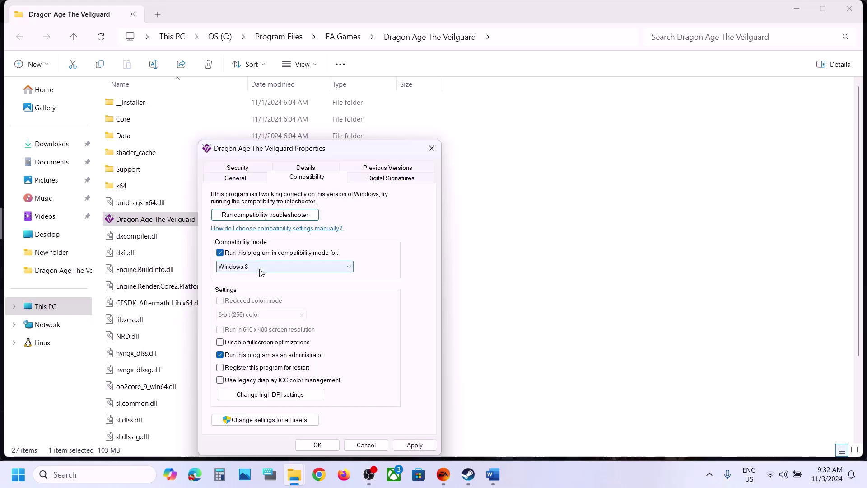
pyautogui.click(420, 445)
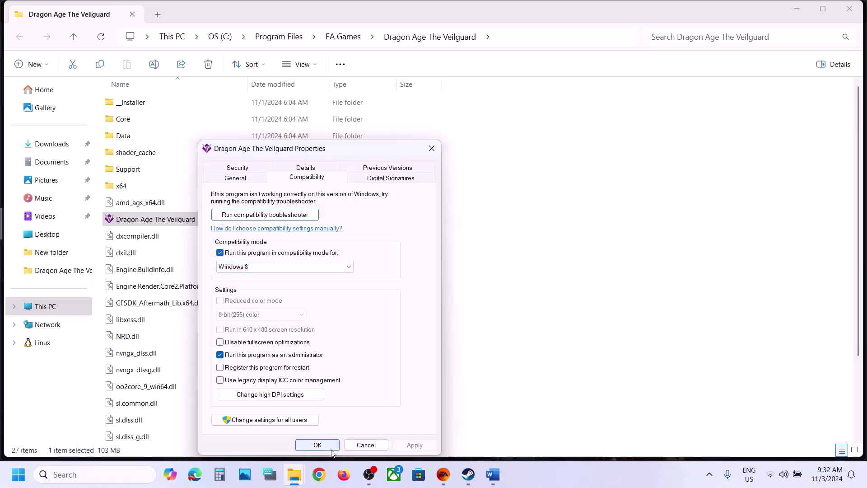
# Change the compatibility mode to Windows 7 and disable fullscreen optimizations, applying both settings
pyautogui.click(285, 266)
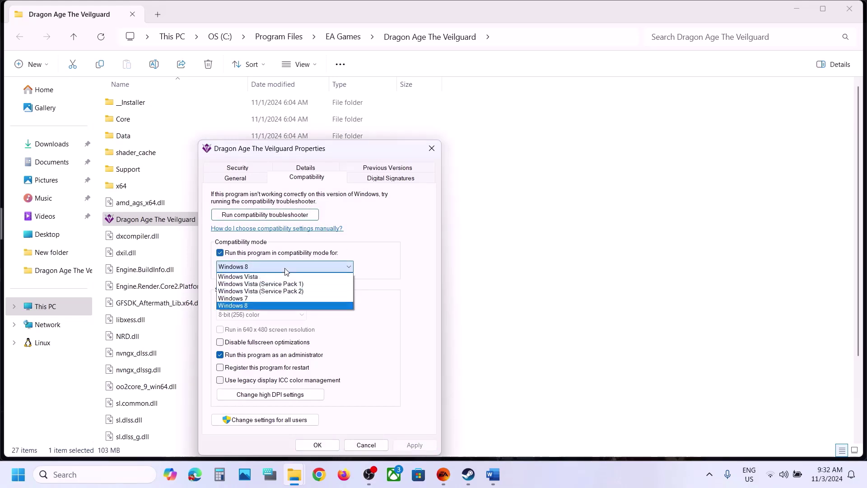
pyautogui.click(254, 300)
pyautogui.click(407, 446)
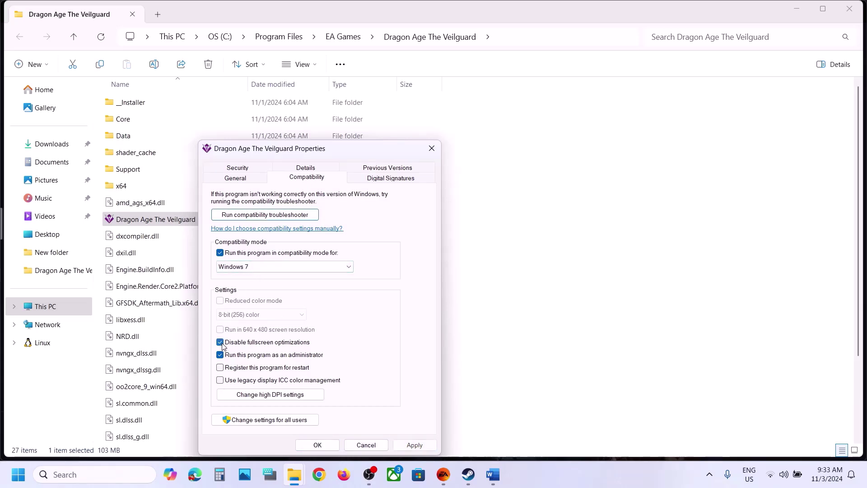
pyautogui.click(411, 444)
# Clear the compatibility mode, fullscreen optimizations and administrator options for the game, then apply and close its properties
pyautogui.click(220, 254)
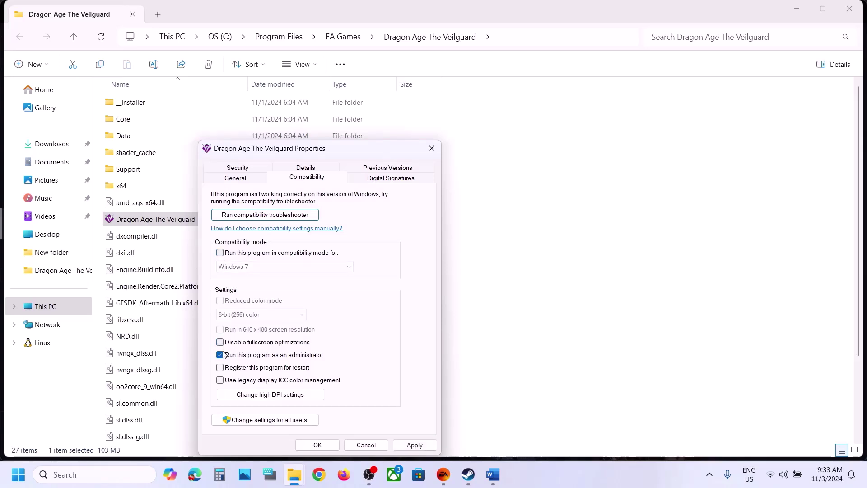
pyautogui.click(401, 450)
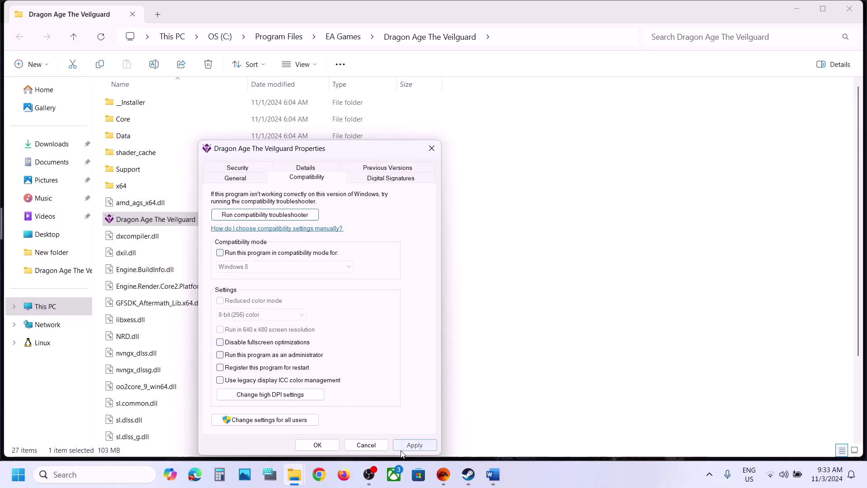
pyautogui.click(324, 446)
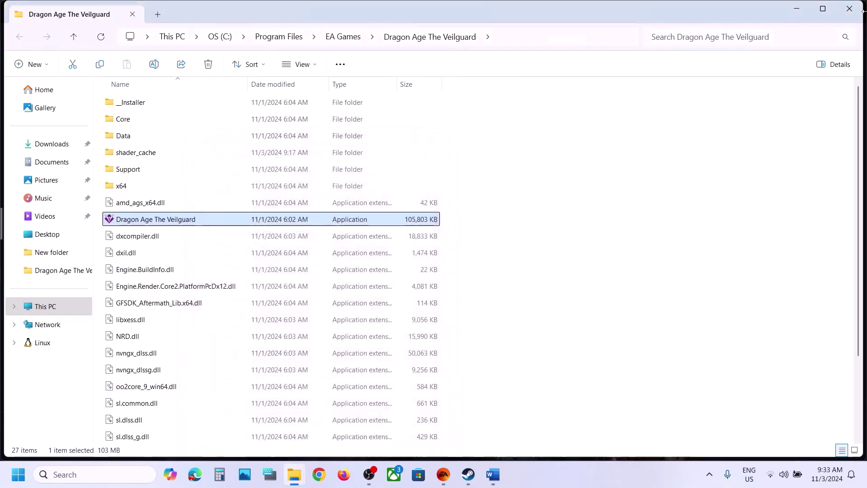
# Close the install folder and the game's properties in the EA app, and return to the Word document
pyautogui.click(842, 15)
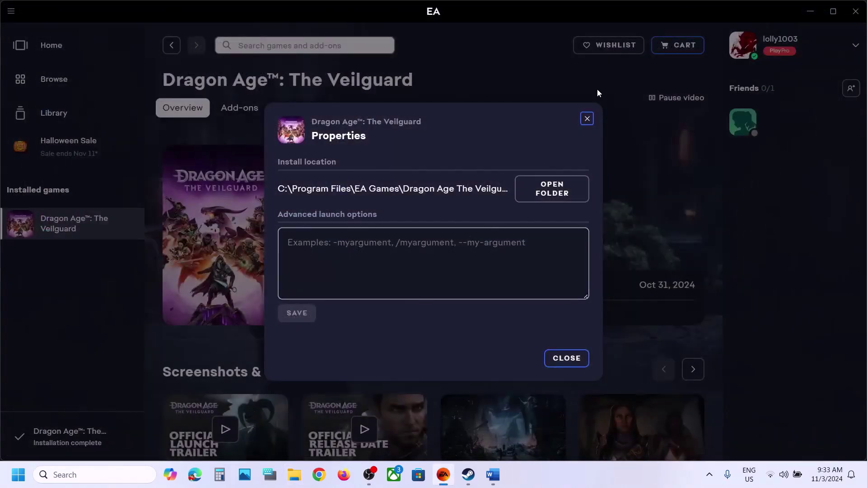
pyautogui.click(587, 119)
pyautogui.hotkey('alt', 'Tab')
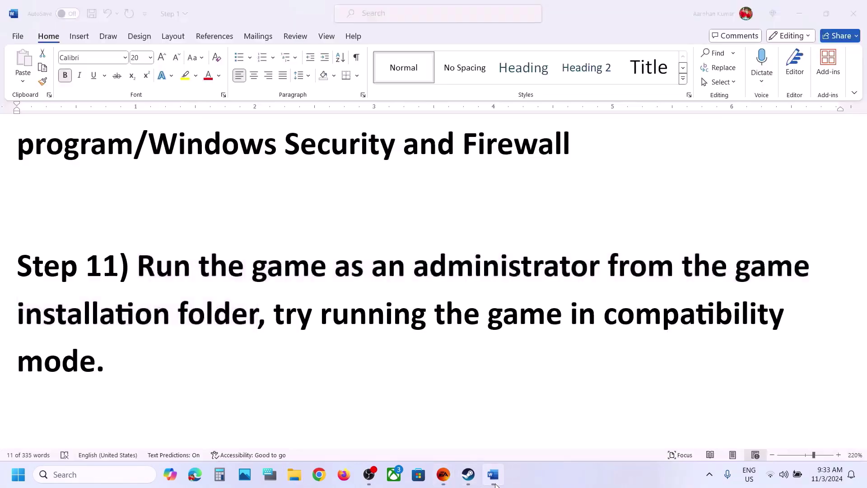
# Go to Step 12 on clean graphics driver installation and highlight parts of the NVIDIA and AMD links
pyautogui.scroll(-5, 410, 258)
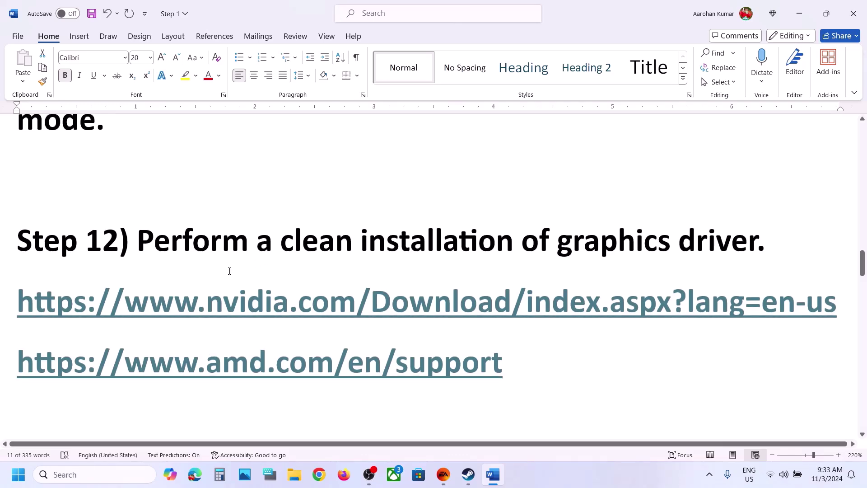
pyautogui.moveTo(201, 303); pyautogui.dragTo(510, 303)
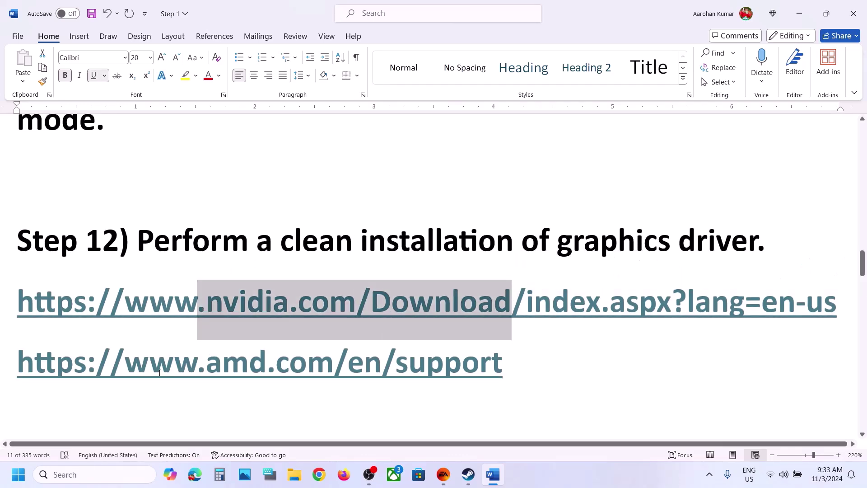
pyautogui.moveTo(158, 368); pyautogui.dragTo(335, 361)
pyautogui.moveTo(223, 303); pyautogui.dragTo(391, 302)
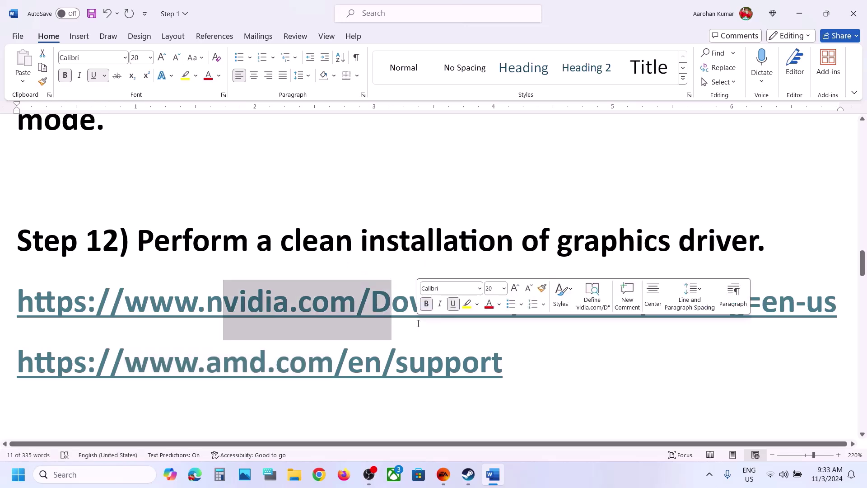
pyautogui.click(418, 323)
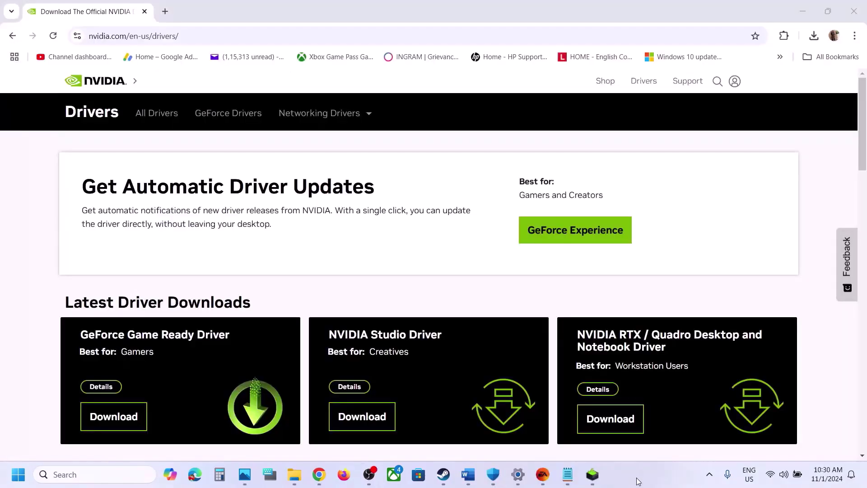
# On NVIDIA's drivers page in Chrome, set the manual search to GeForce, GeForce RTX 30 Series (Notebooks) and GeForce RTX 3050 Laptop GPU
pyautogui.scroll(-8, 283, 270)
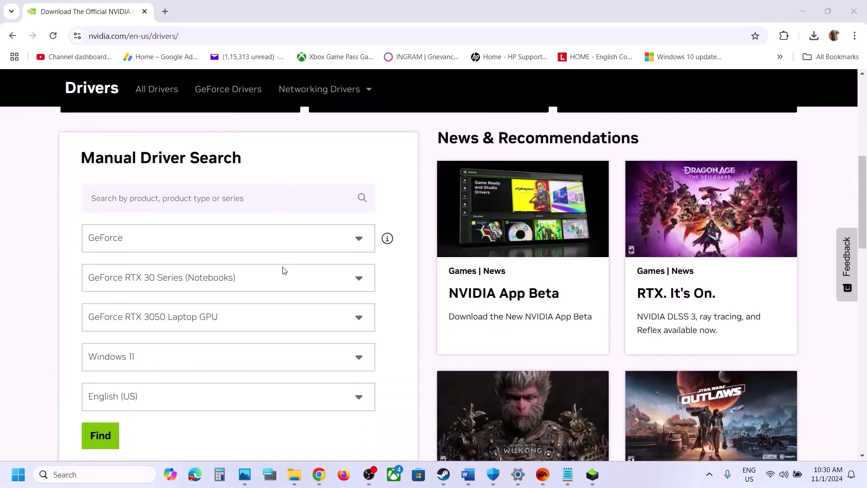
pyautogui.click(156, 219)
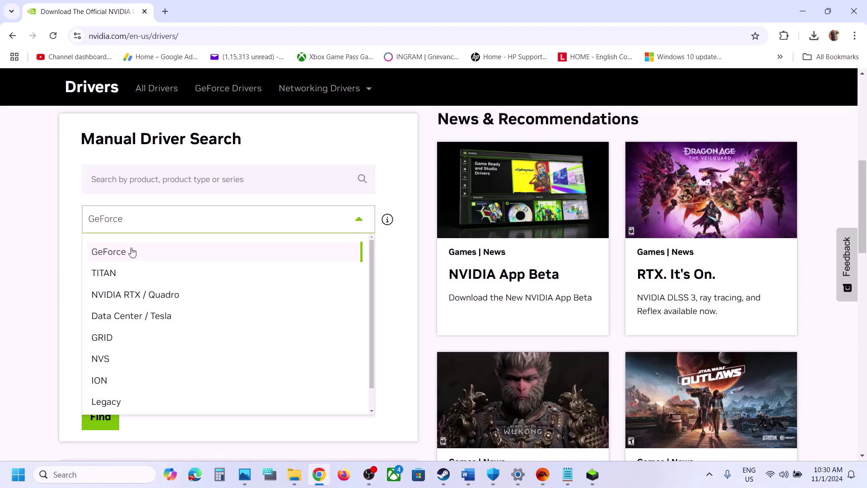
pyautogui.click(106, 252)
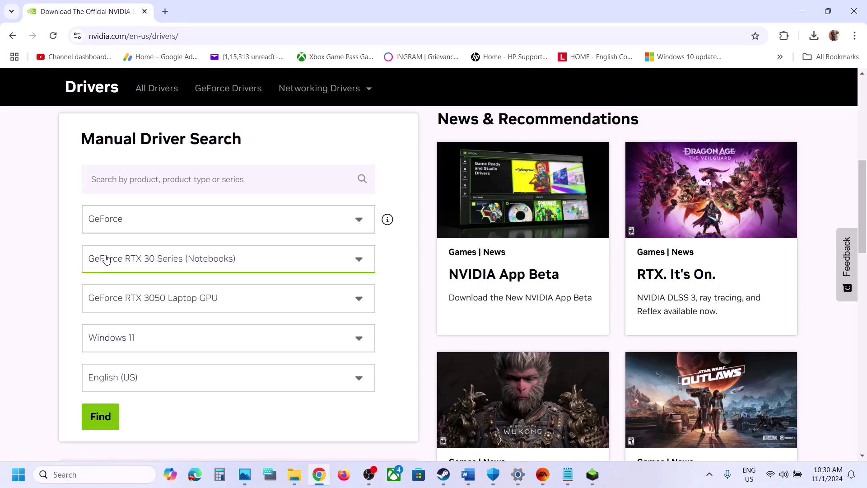
pyautogui.click(151, 265)
pyautogui.click(40, 308)
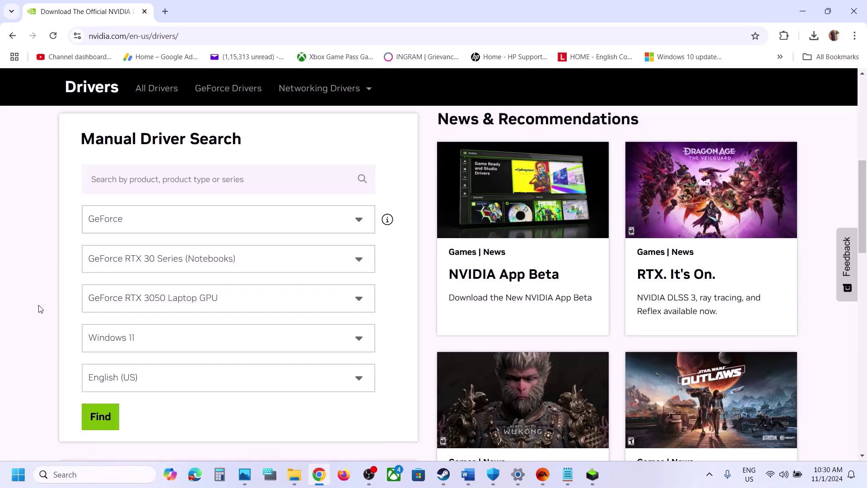
pyautogui.click(179, 306)
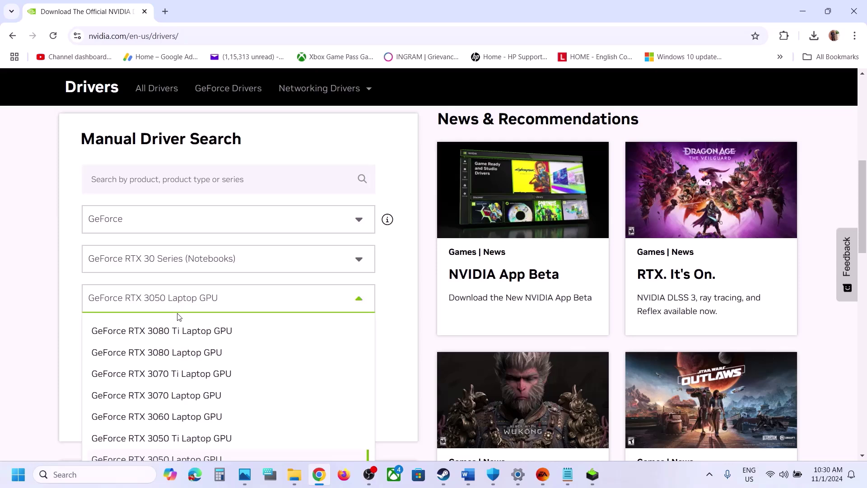
pyautogui.click(46, 316)
# Search for Windows 11 drivers and open the details of GeForce Game Ready Driver 566.03
pyautogui.click(171, 337)
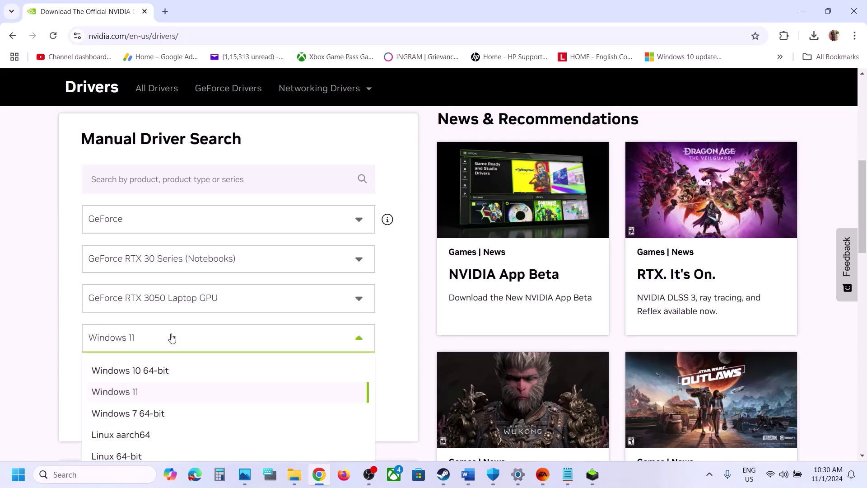
pyautogui.click(140, 391)
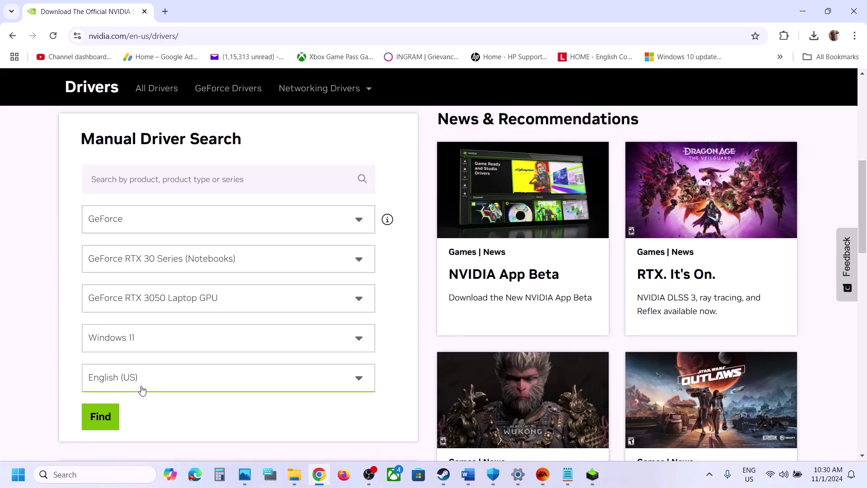
pyautogui.click(112, 413)
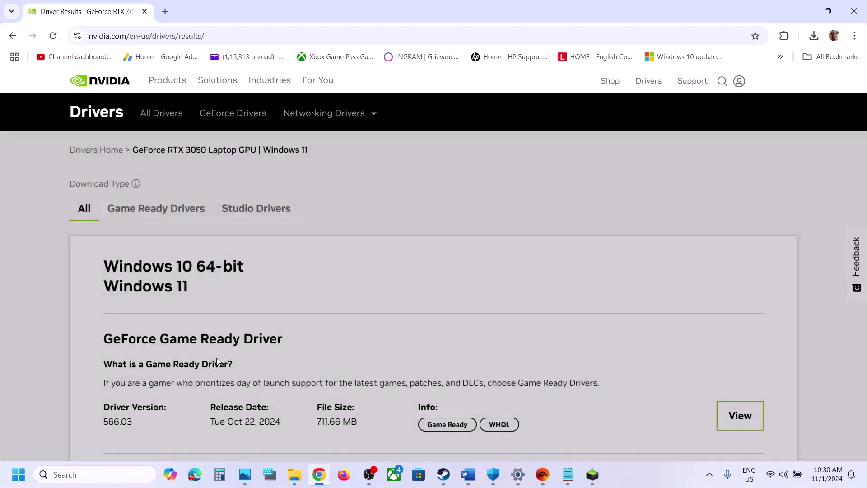
pyautogui.scroll(-2, 216, 362)
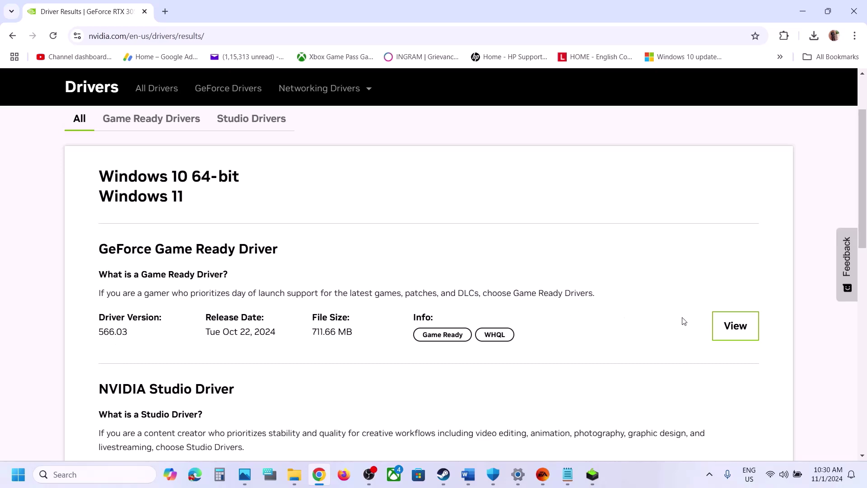
pyautogui.click(719, 321)
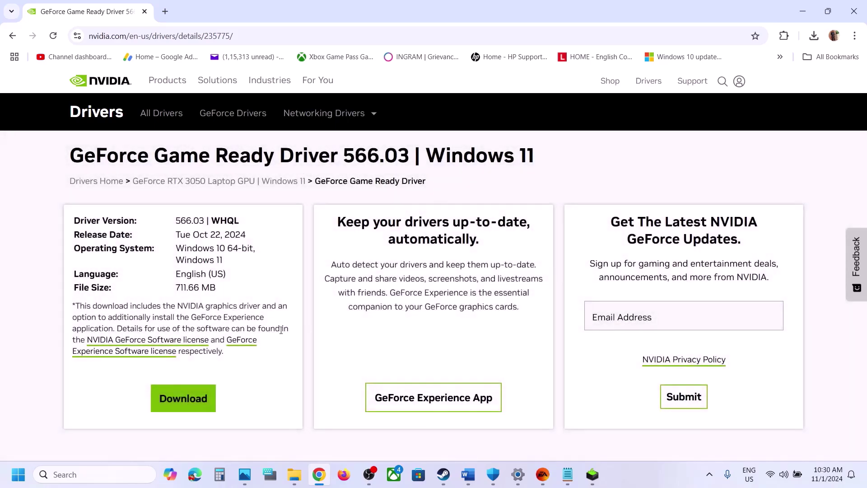
# Download GeForce Game Ready Driver 566.03 from NVIDIA's page and bring up the driver's installer
pyautogui.scroll(-1, 282, 333)
pyautogui.click(168, 391)
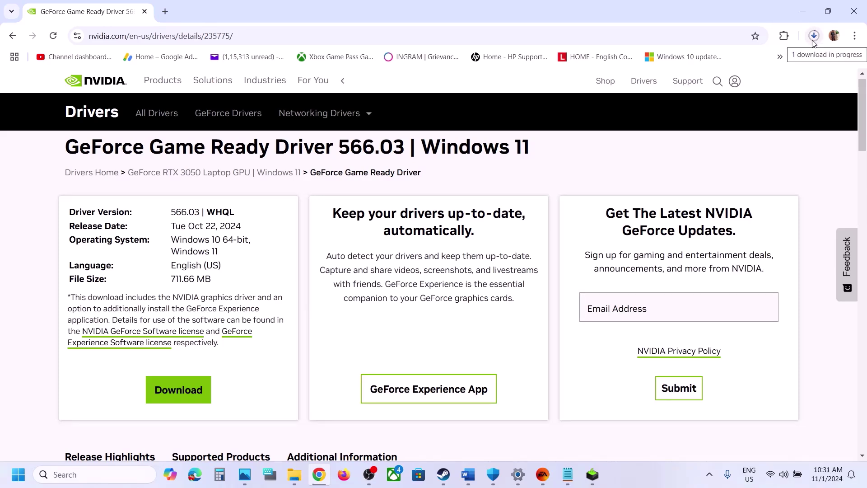
pyautogui.click(591, 478)
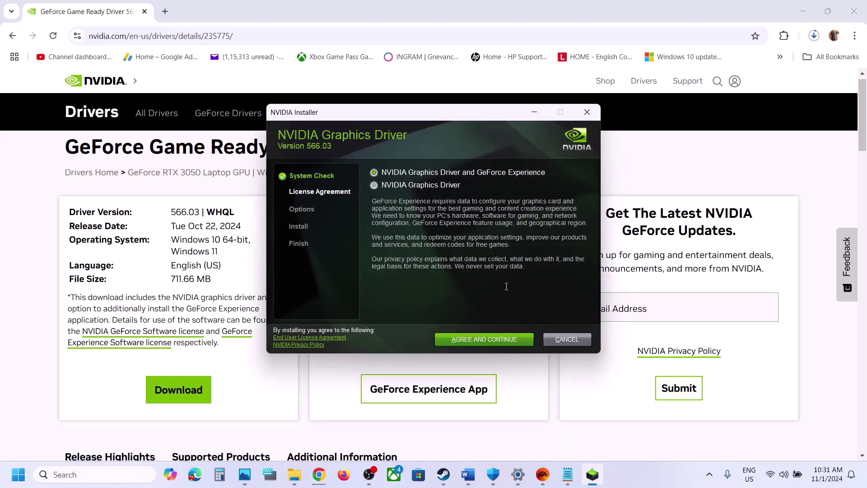
# Accept the licence for NVIDIA Graphics Driver and GeForce Experience, and start a Custom (Advanced) install with a clean installation enabled
pyautogui.click(467, 338)
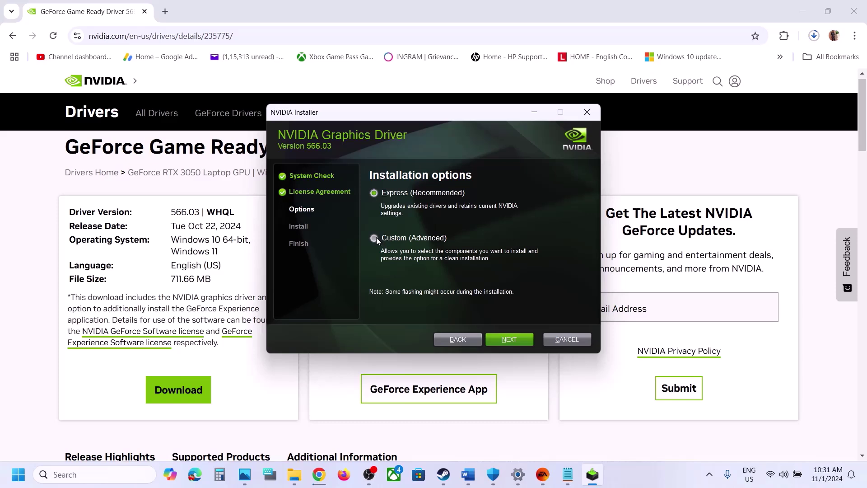
pyautogui.click(376, 237)
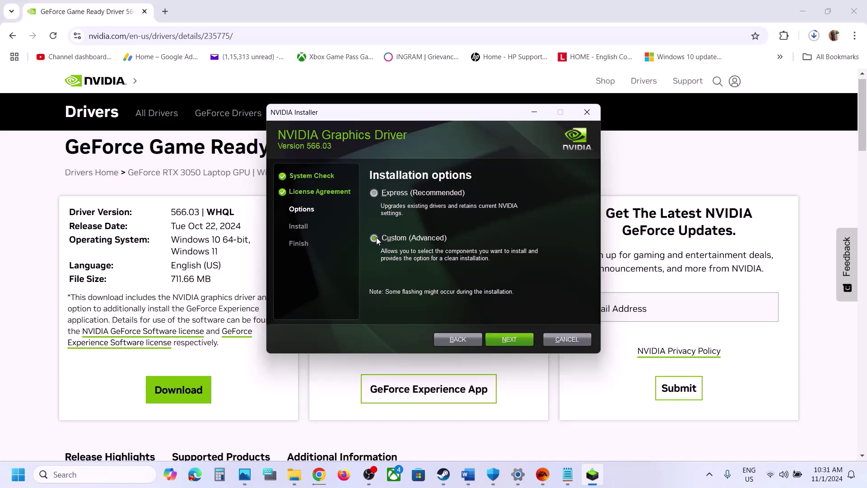
pyautogui.click(502, 337)
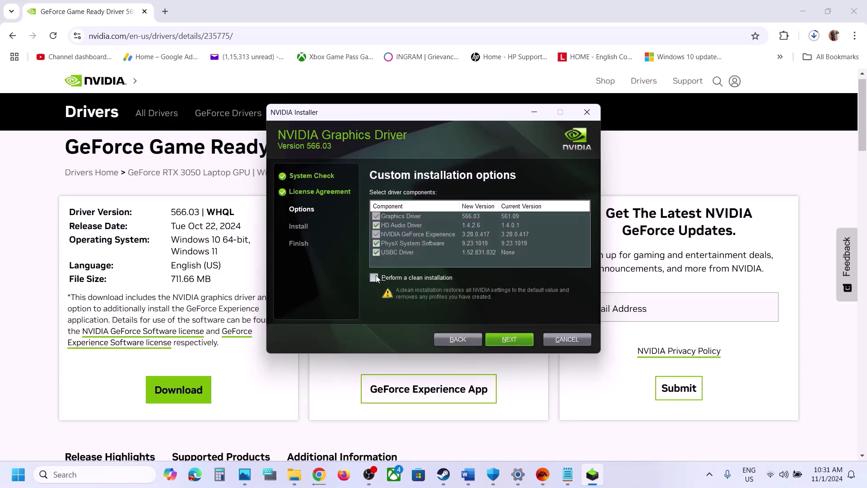
pyautogui.click(374, 277)
pyautogui.click(509, 339)
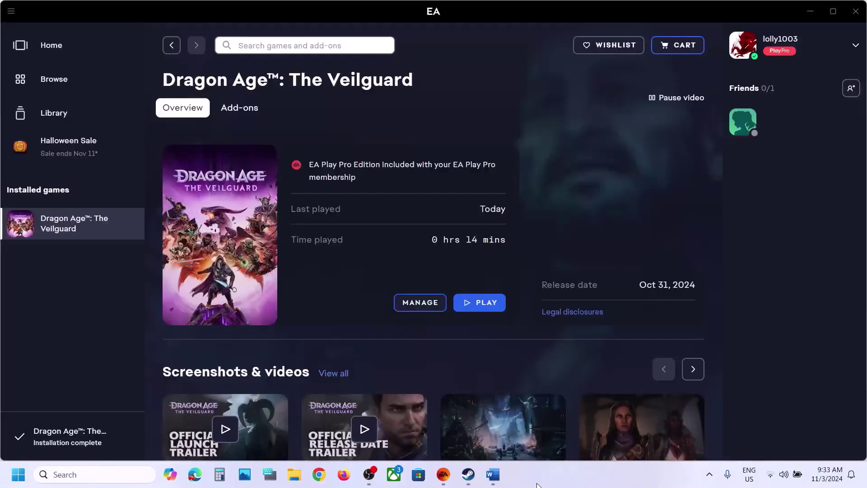
# Copy the word "graphics" from Step 13 in the Word document and use it in Windows search to open Graphics settings
pyautogui.click(492, 474)
pyautogui.scroll(-3, 356, 292)
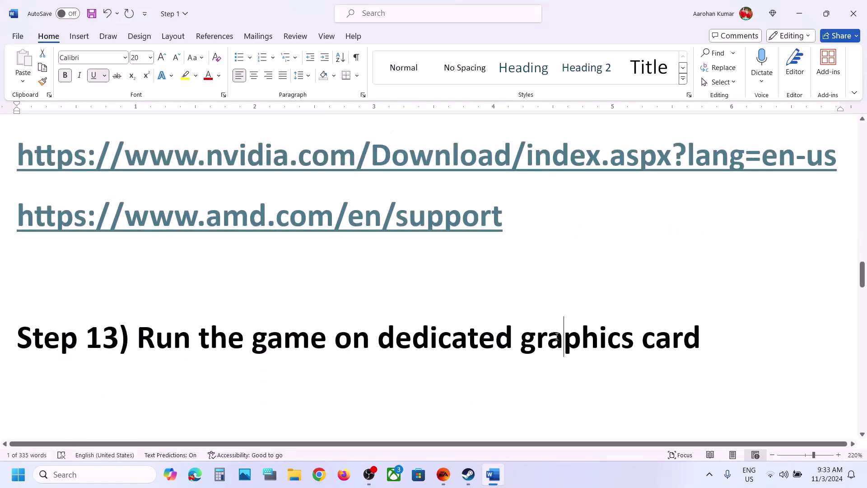
pyautogui.doubleClick(557, 338)
pyautogui.hotkey('ctrl', 'c')
pyautogui.click(88, 475)
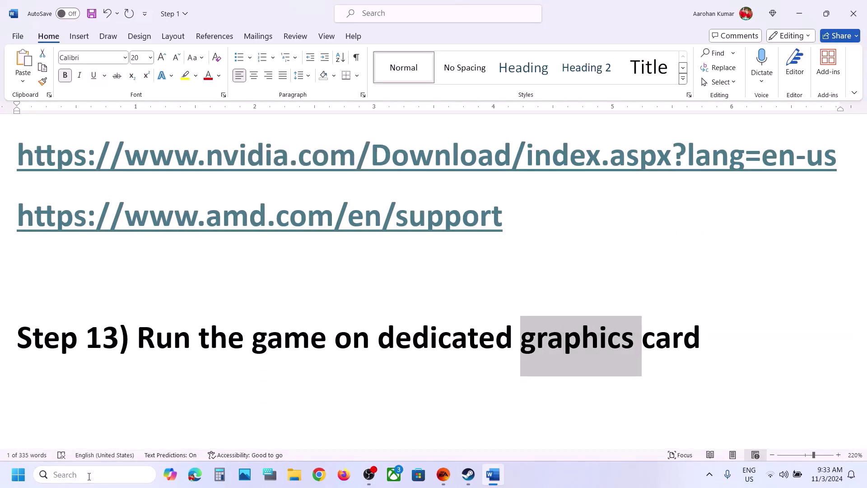
pyautogui.hotkey('ctrl', 'v')
pyautogui.click(127, 125)
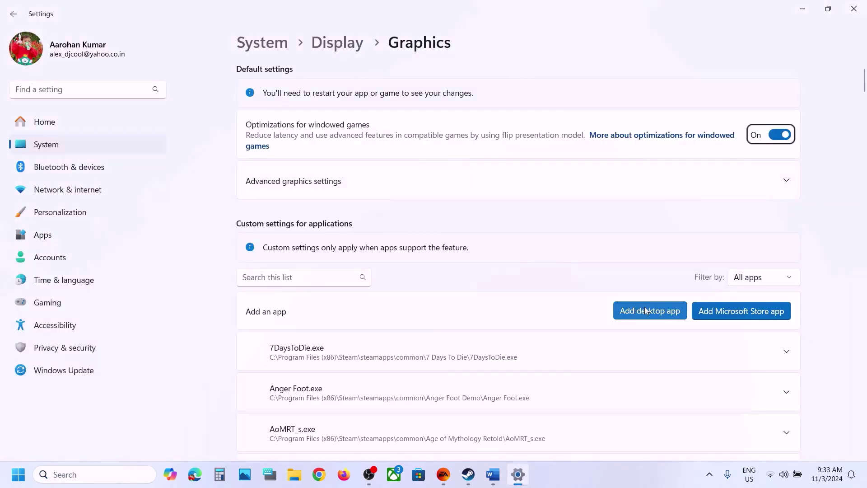
# Add the Dragon Age The Veilguard application from C:\Program Files\EA Games\Dragon Age The Veilguard as a desktop app in Graphics settings
pyautogui.click(639, 316)
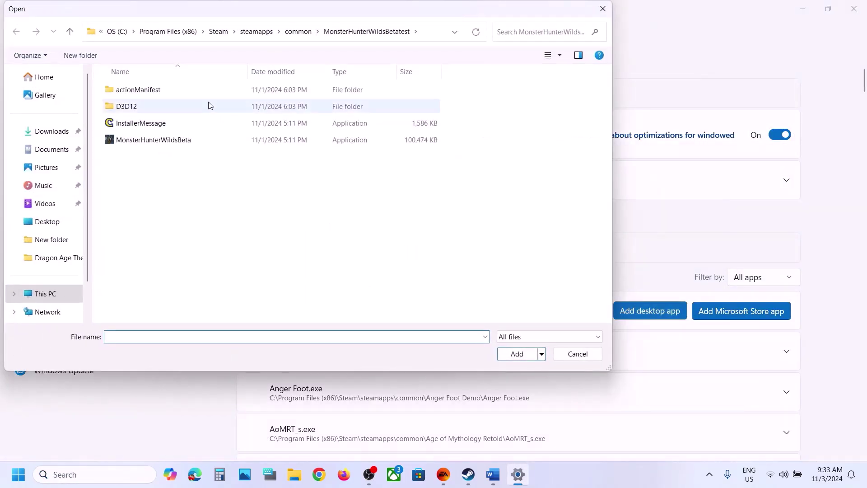
pyautogui.moveTo(219, 33); pyautogui.dragTo(180, 35)
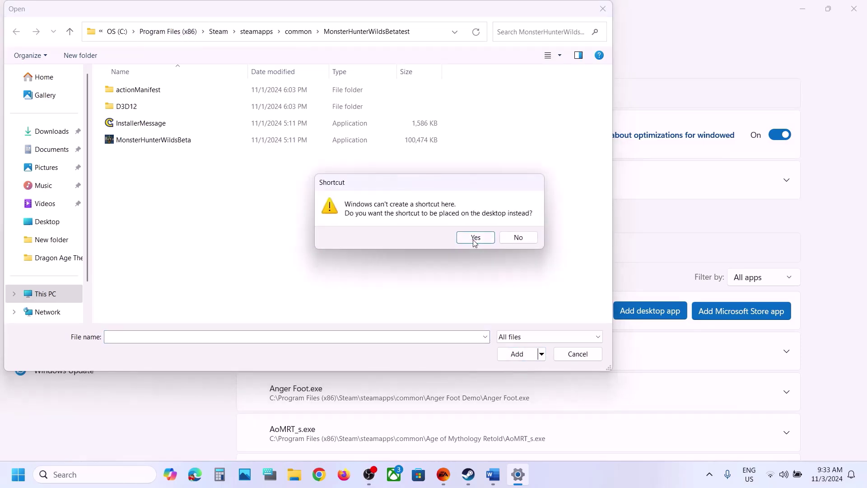
pyautogui.click(518, 237)
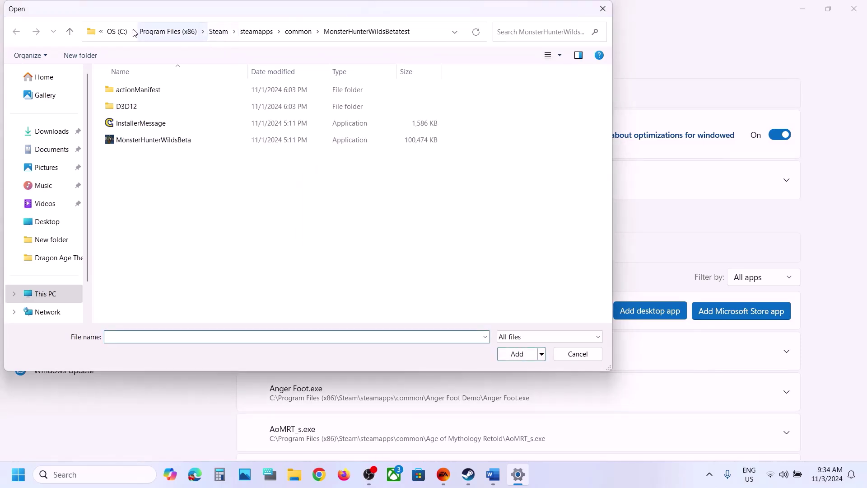
pyautogui.click(118, 31)
pyautogui.scroll(-2, 224, 238)
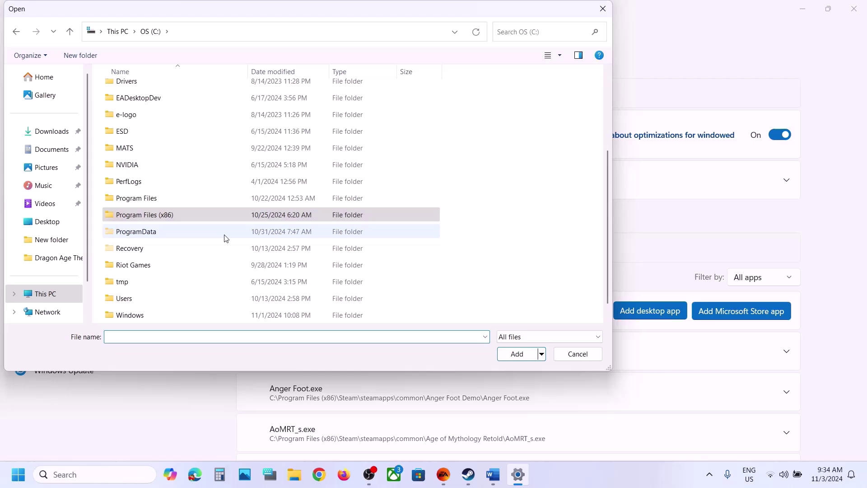
pyautogui.doubleClick(147, 193)
pyautogui.scroll(-3, 149, 194)
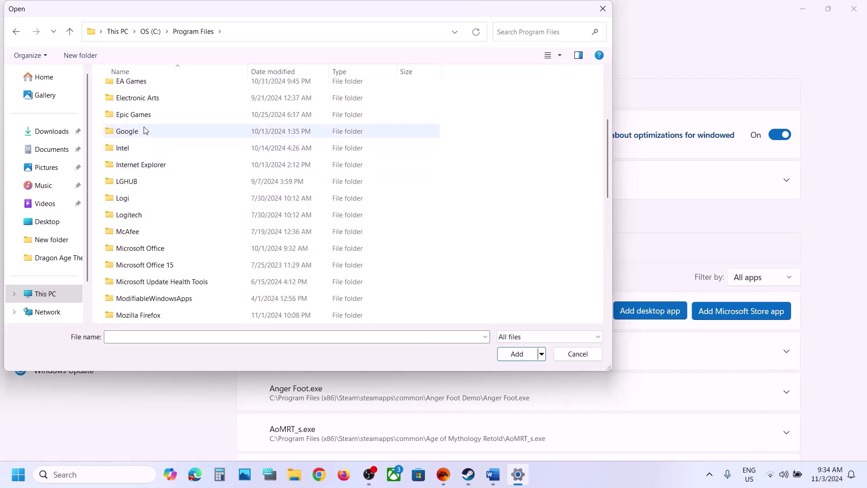
pyautogui.doubleClick(143, 82)
pyautogui.doubleClick(156, 93)
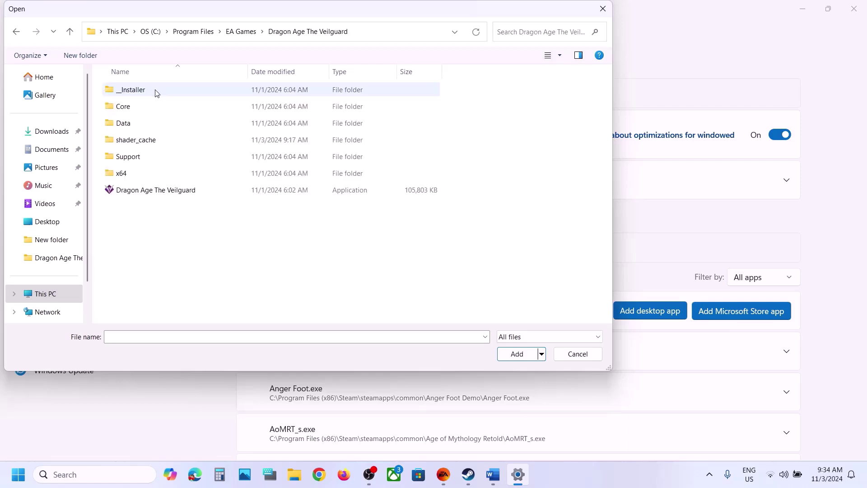
pyautogui.click(141, 193)
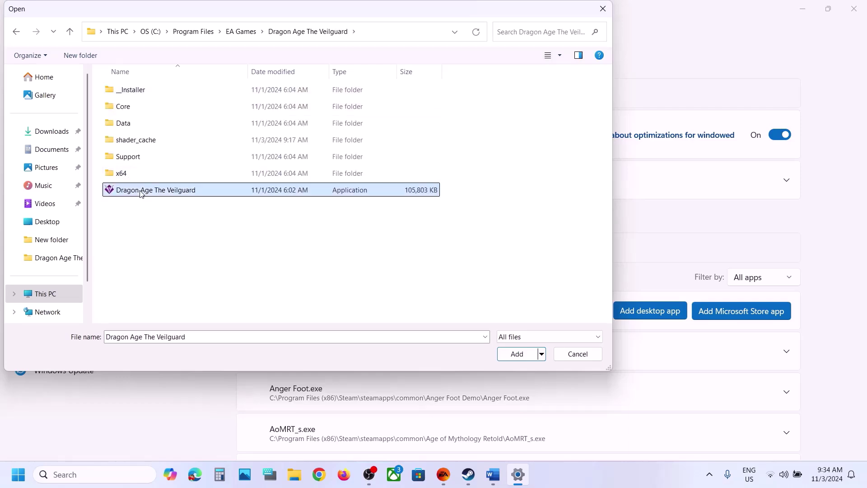
pyautogui.click(516, 354)
# Set the GPU preference of Dragon Age: The Veilguard to High Performance (NVIDIA GeForce RTX 3050 Laptop GPU)
pyautogui.scroll(-11, 364, 354)
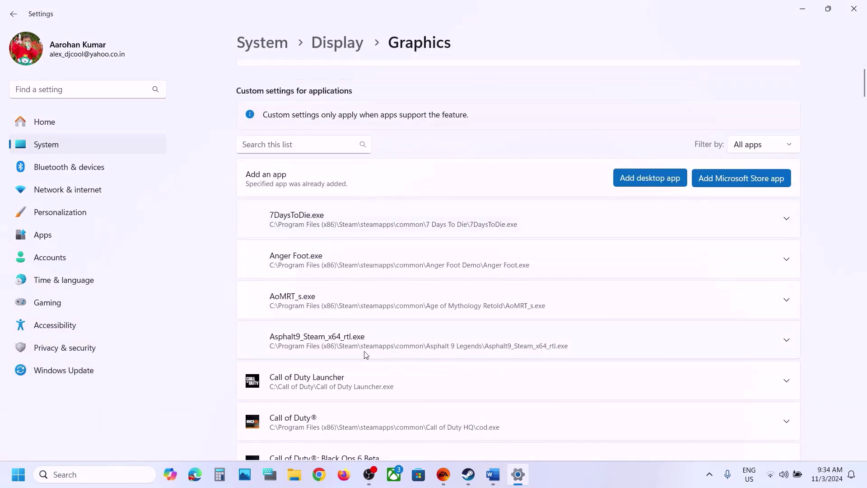
pyautogui.scroll(-15, 365, 354)
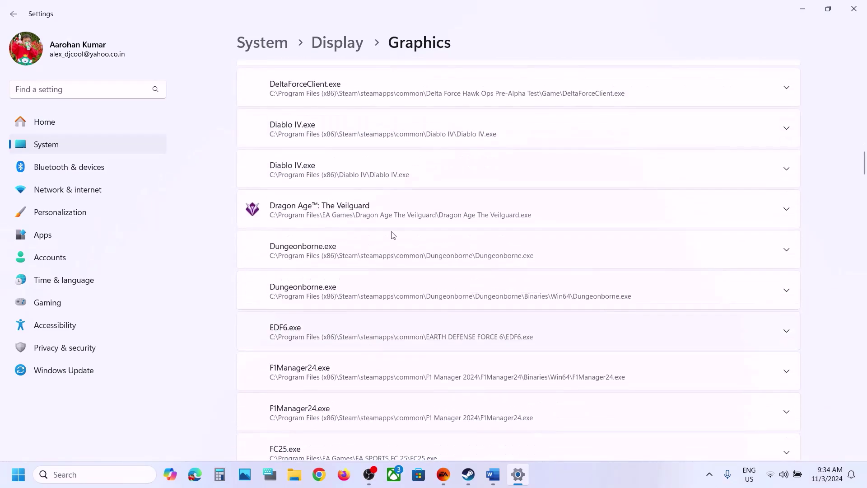
pyautogui.click(357, 207)
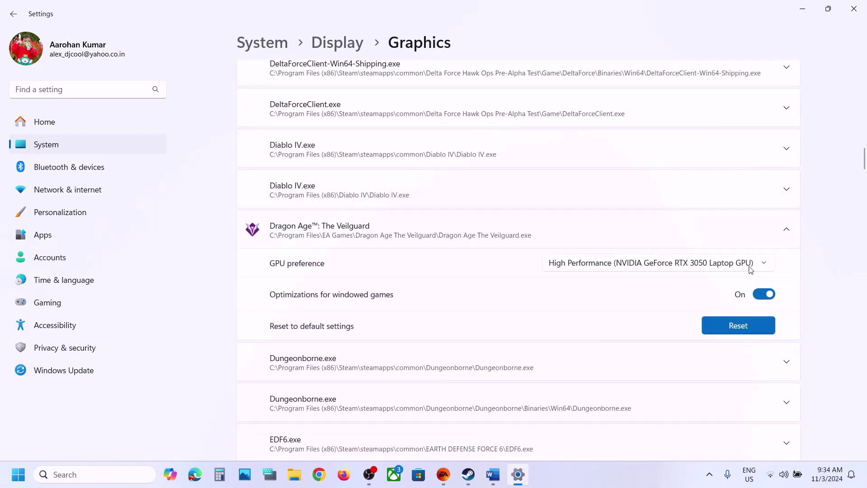
pyautogui.click(750, 269)
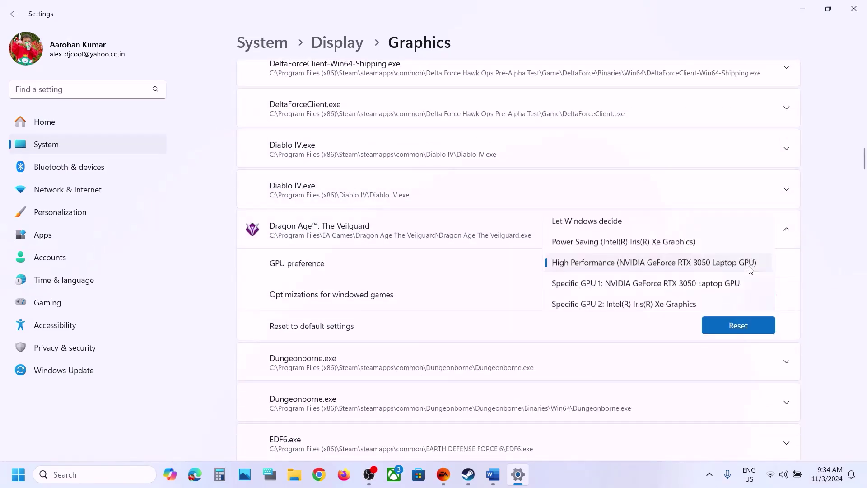
pyautogui.click(625, 265)
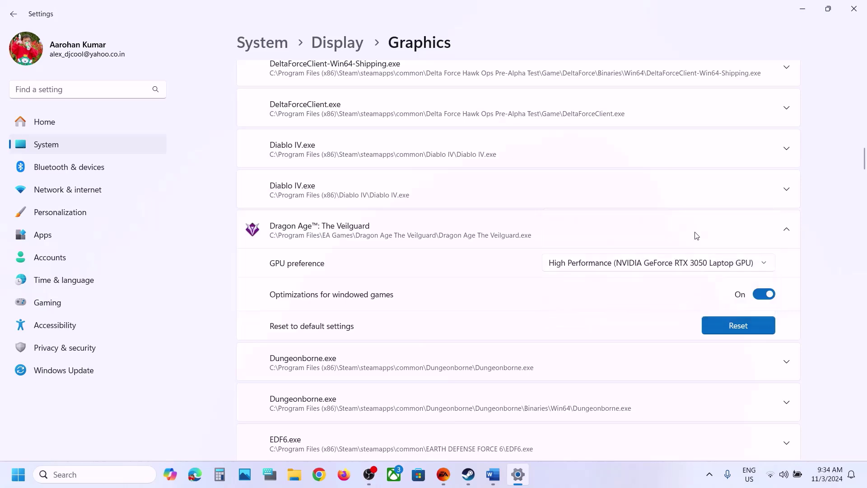
# Close Settings and highlight the Verify/Repair the game files text of Step 14 in the Word document
pyautogui.click(863, 11)
pyautogui.scroll(-5, 406, 284)
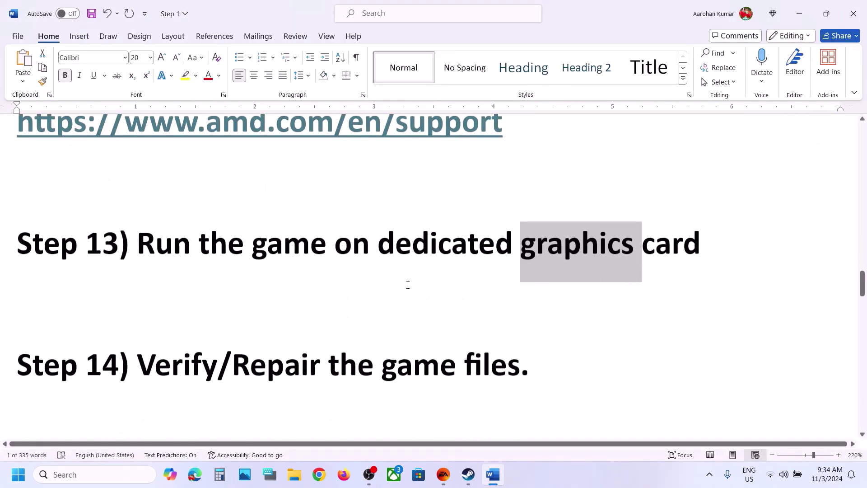
pyautogui.moveTo(117, 311); pyautogui.dragTo(464, 312)
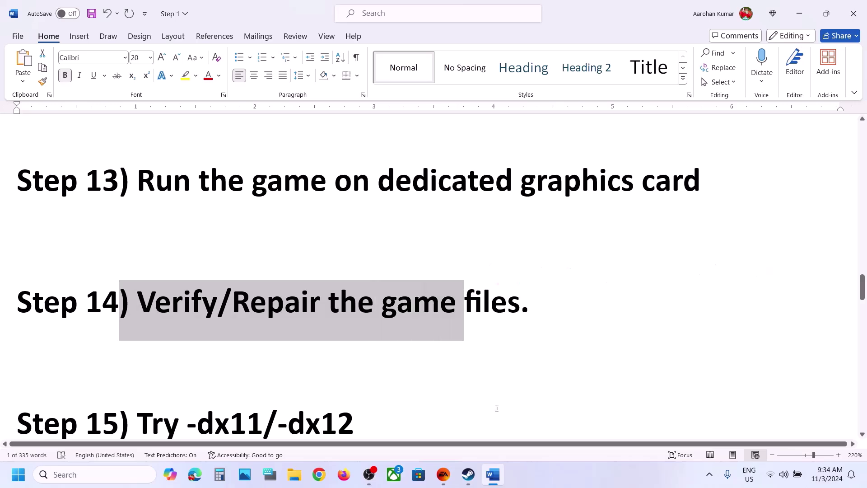
# Switch to Steam, view the properties of the first Dragon Age The Veilguard shortcut and close them
pyautogui.click(468, 474)
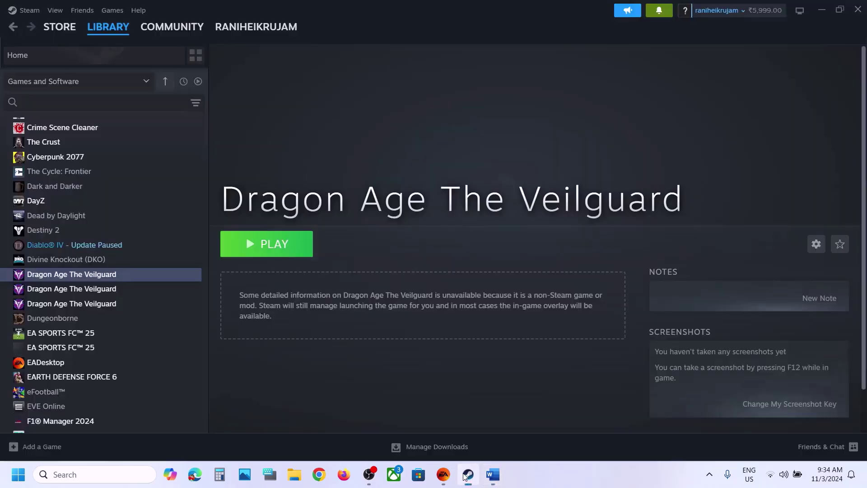
pyautogui.rightClick(98, 276)
pyautogui.click(138, 361)
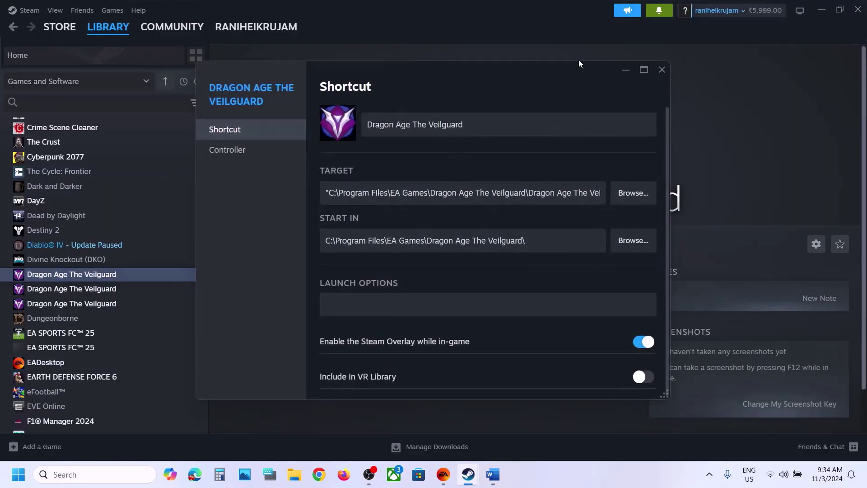
pyautogui.click(662, 70)
# View the Verify integrity of game files option in Diablo IV's installed files properties, and close the properties
pyautogui.rightClick(108, 247)
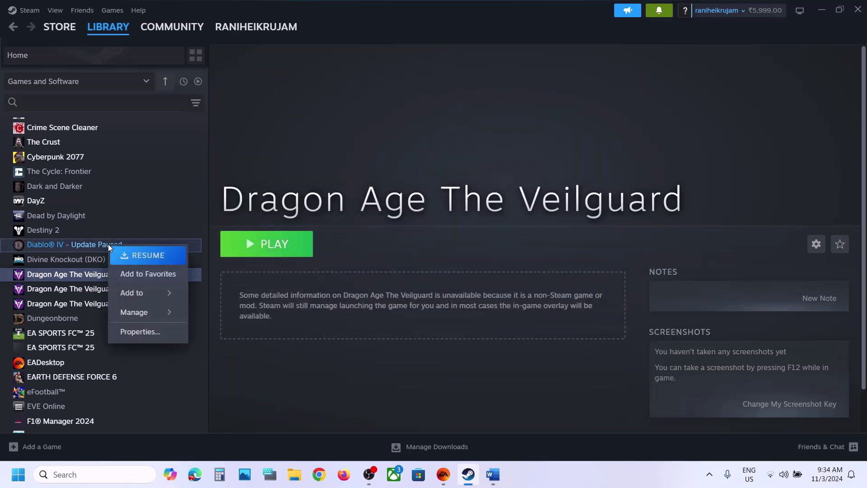
pyautogui.click(155, 331)
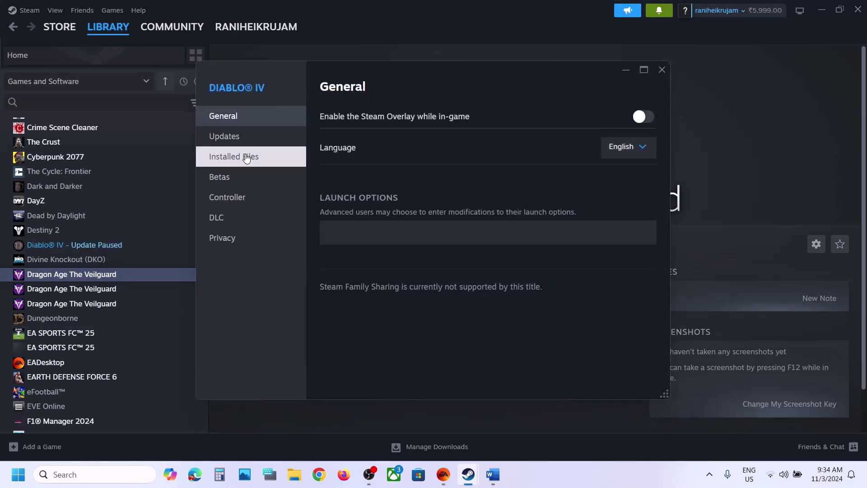
pyautogui.click(253, 156)
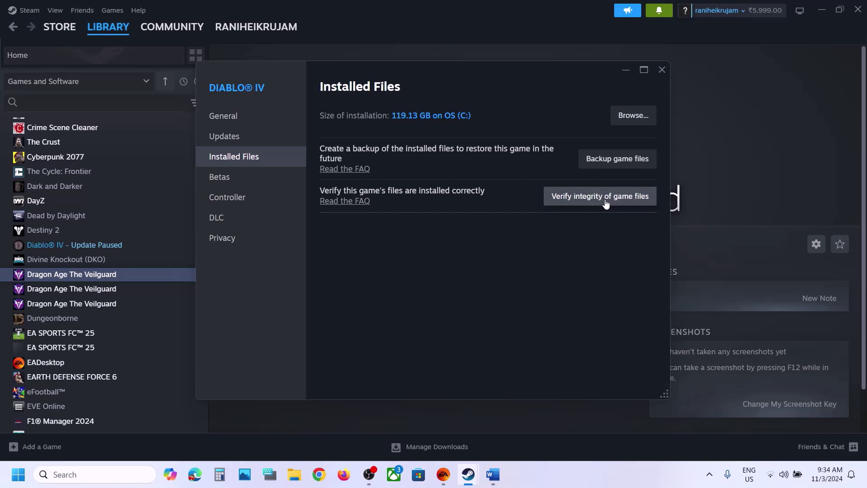
pyautogui.click(661, 71)
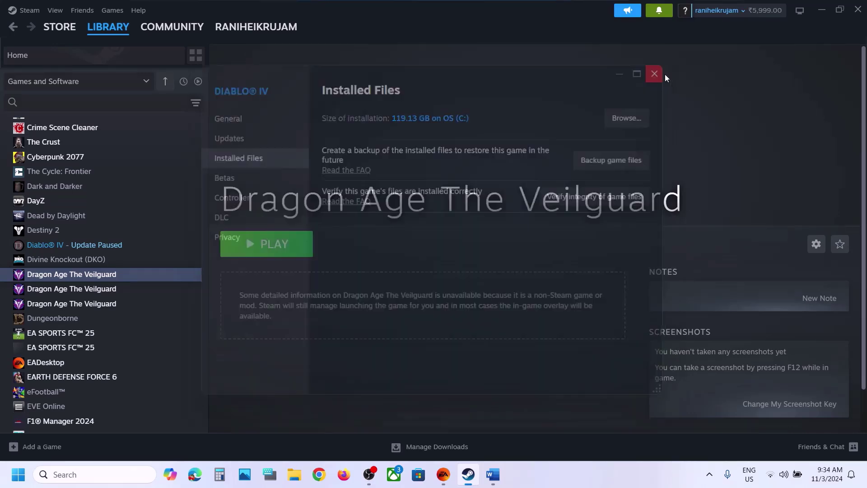
# View the Repair option for Dragon Age: The Veilguard in the EA app, and return to the Word document
pyautogui.click(443, 474)
pyautogui.click(424, 308)
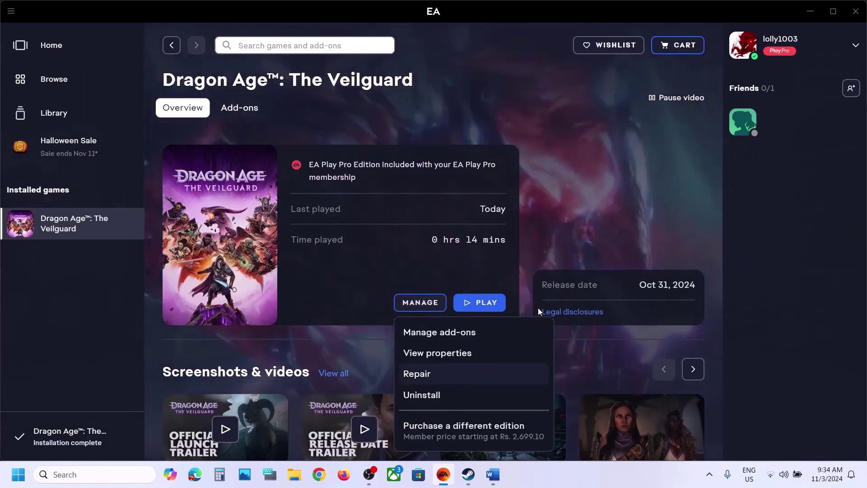
pyautogui.click(488, 470)
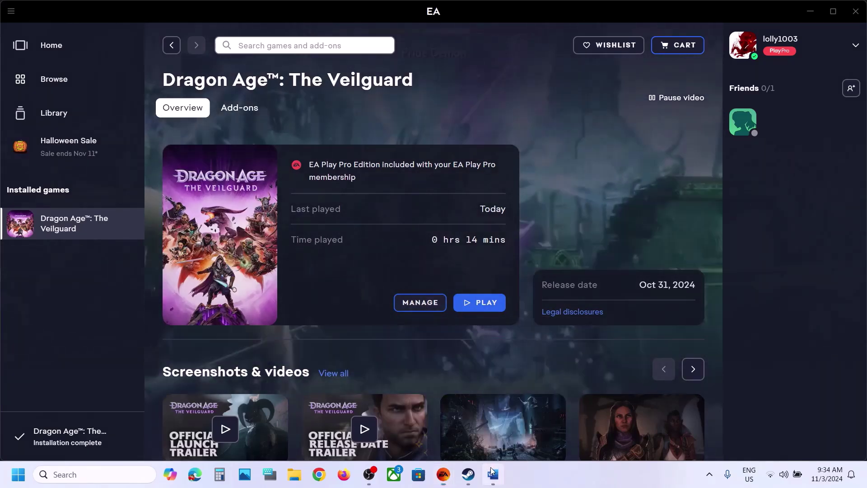
# Highlight the -dx11/-dx12 text of Step 15, and set the first Dragon Age The Veilguard shortcut's launch options in Steam to -dx11
pyautogui.scroll(-2, 346, 305)
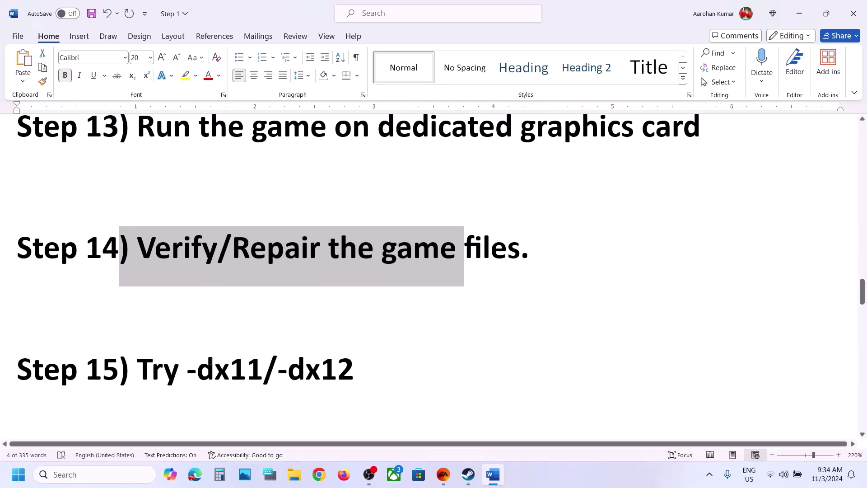
pyautogui.moveTo(211, 361); pyautogui.dragTo(361, 363)
pyautogui.hotkey('alt', 'Tab')
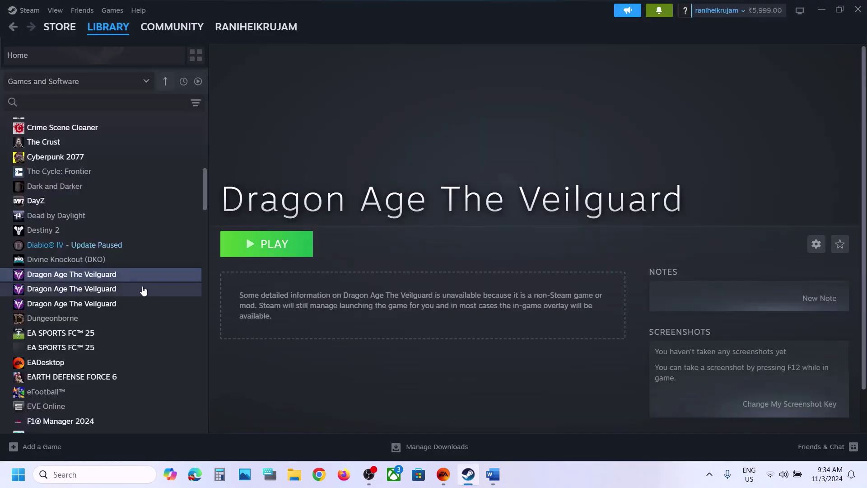
pyautogui.rightClick(116, 276)
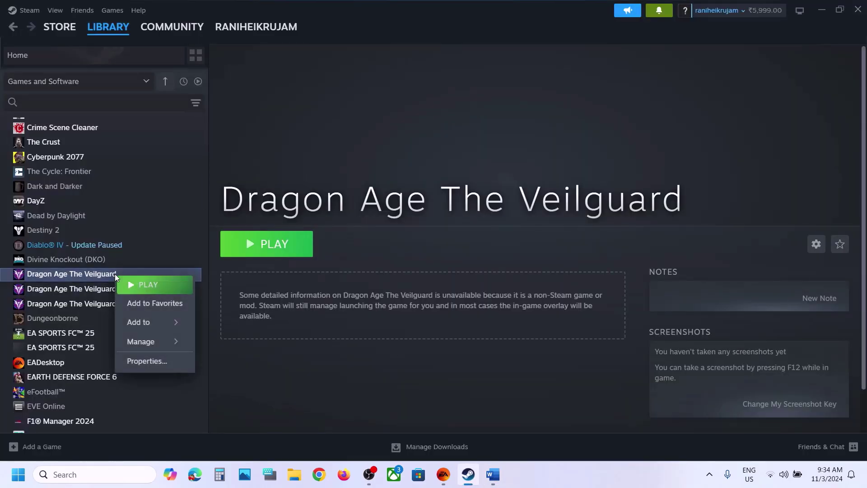
pyautogui.click(145, 362)
pyautogui.click(346, 306)
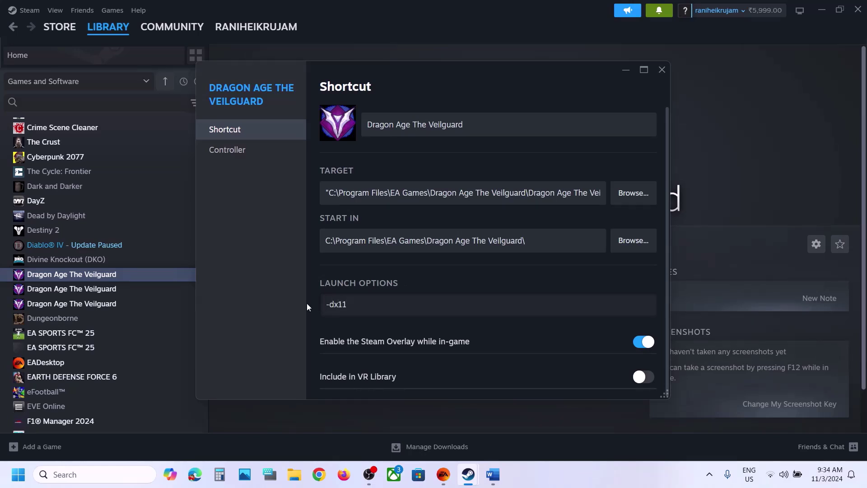
# Replace the launch options of the first Dragon Age The Veilguard shortcut with -dx12
pyautogui.click(661, 69)
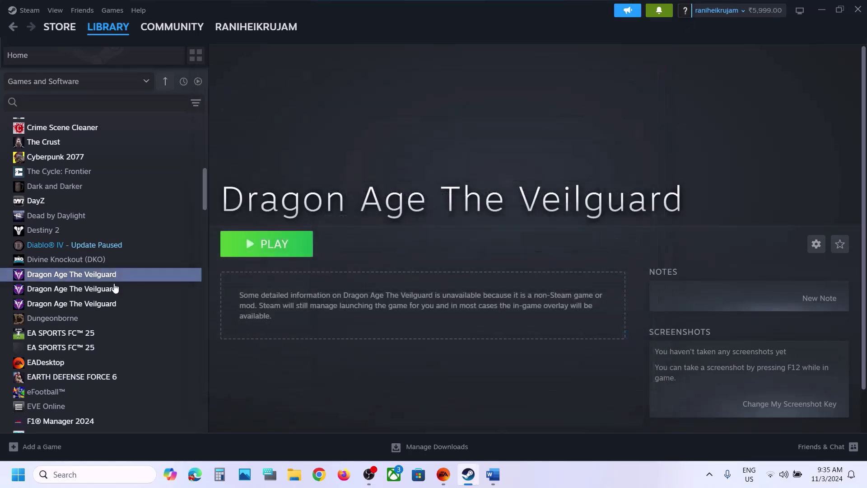
pyautogui.rightClick(104, 274)
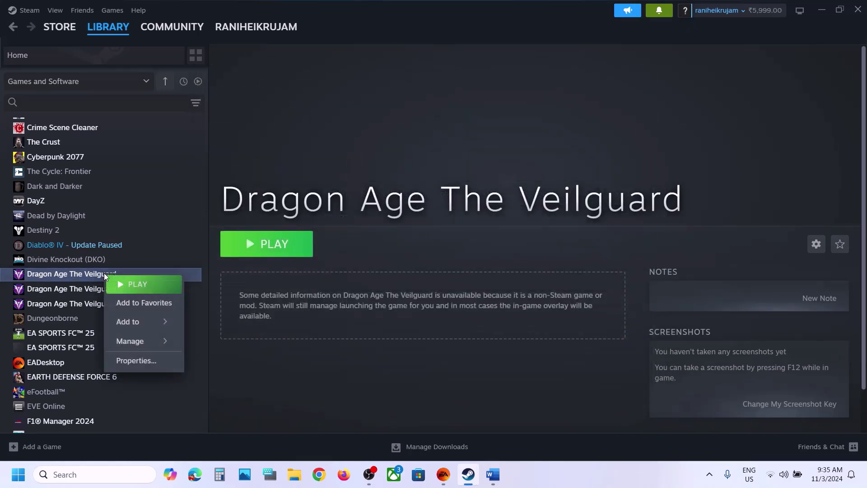
pyautogui.click(153, 363)
pyautogui.moveTo(371, 303); pyautogui.dragTo(285, 311)
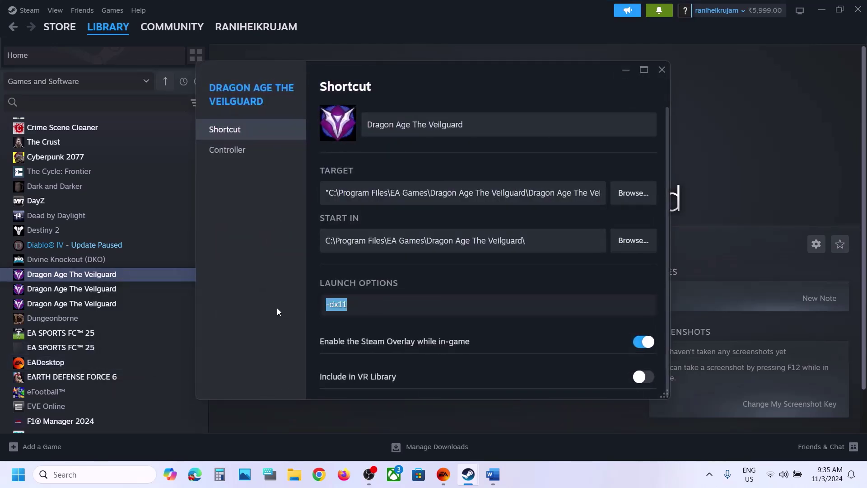
pyautogui.write('-dx12')
# Clear the launch options of the first Dragon Age The Veilguard shortcut and close its properties
pyautogui.moveTo(377, 304); pyautogui.dragTo(259, 322)
pyautogui.press('BackSpace')
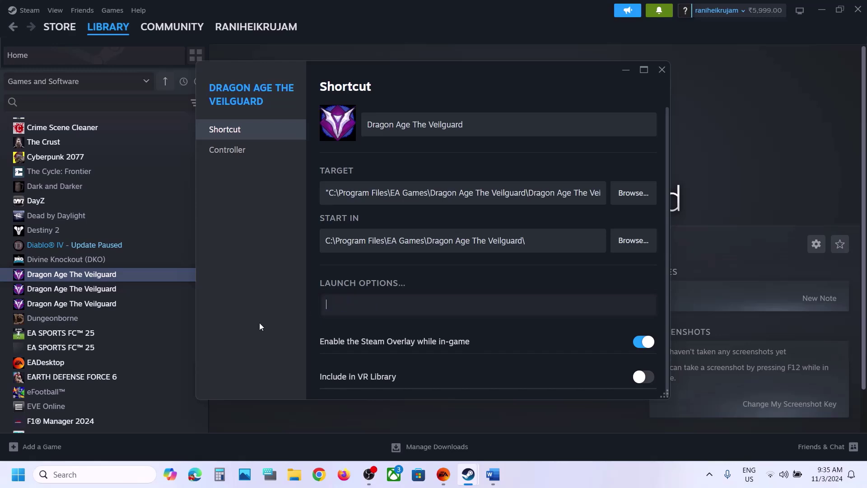
pyautogui.click(661, 69)
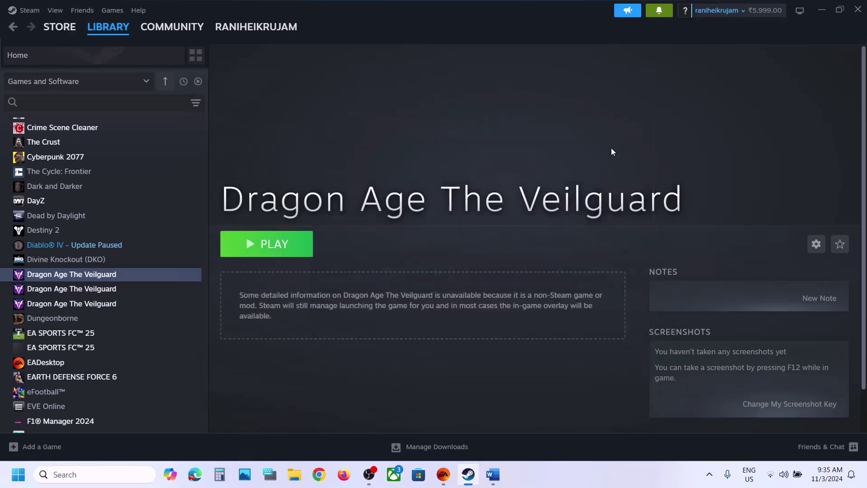
# Highlight "Update Windows to the latest version" in Step 16 of the Word document, and check for updates in Windows Update
pyautogui.click(492, 476)
pyautogui.scroll(-4, 368, 287)
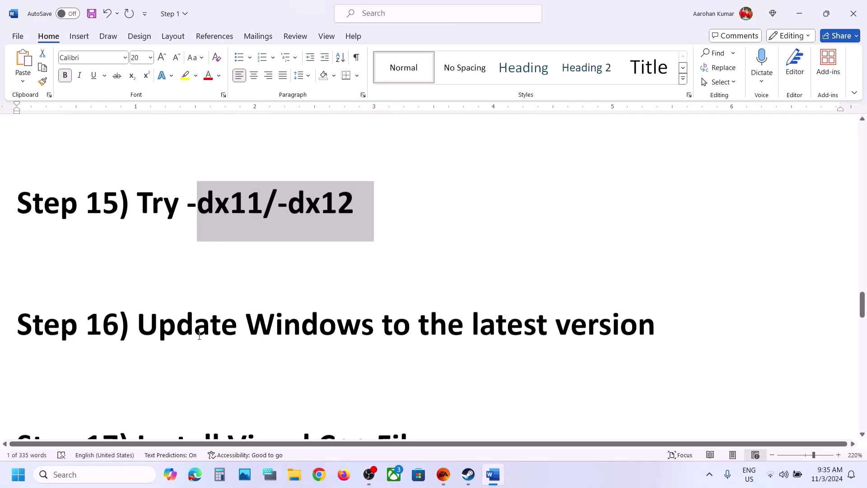
pyautogui.moveTo(160, 331); pyautogui.dragTo(619, 325)
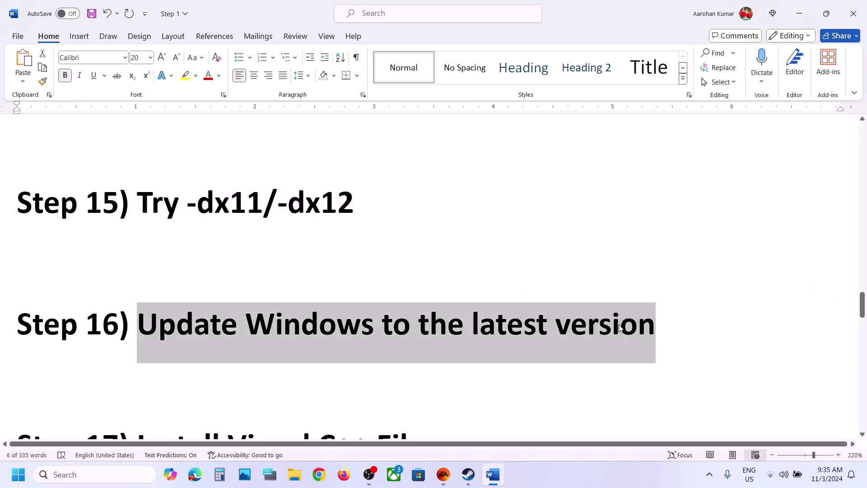
pyautogui.press('super+i')
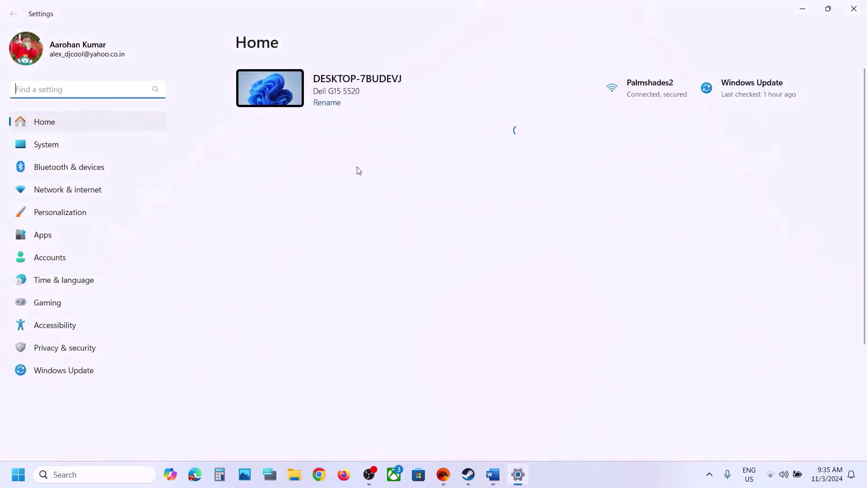
pyautogui.click(70, 371)
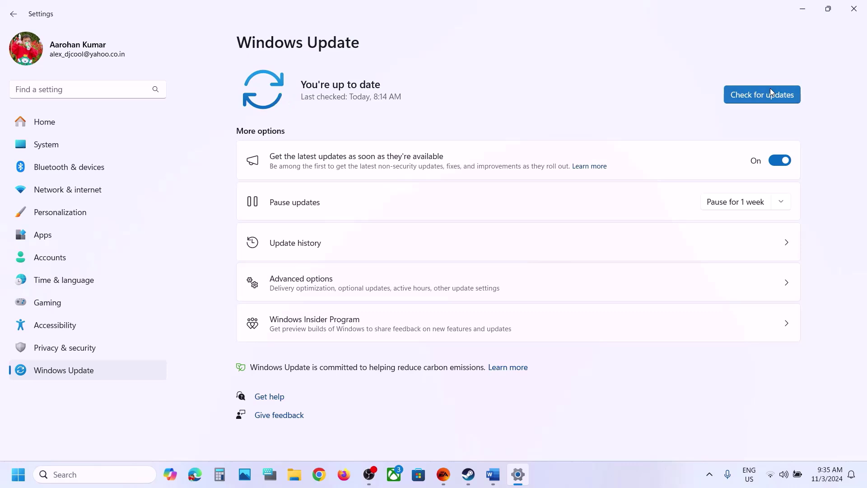
pyautogui.click(770, 94)
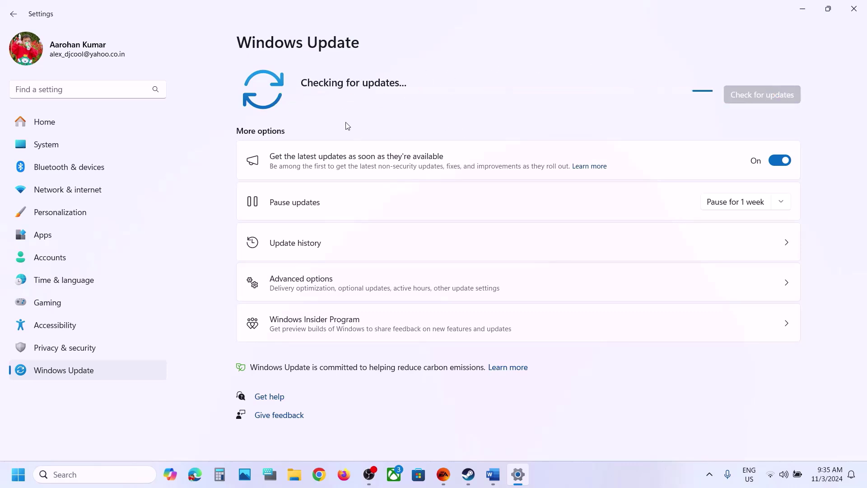
# View the Restart option among the Windows power options, and return to the Word document
pyautogui.click(18, 474)
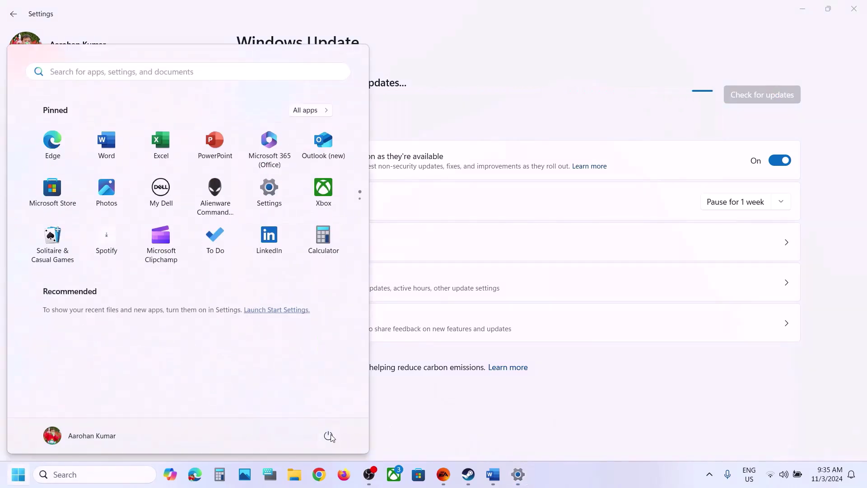
pyautogui.click(328, 437)
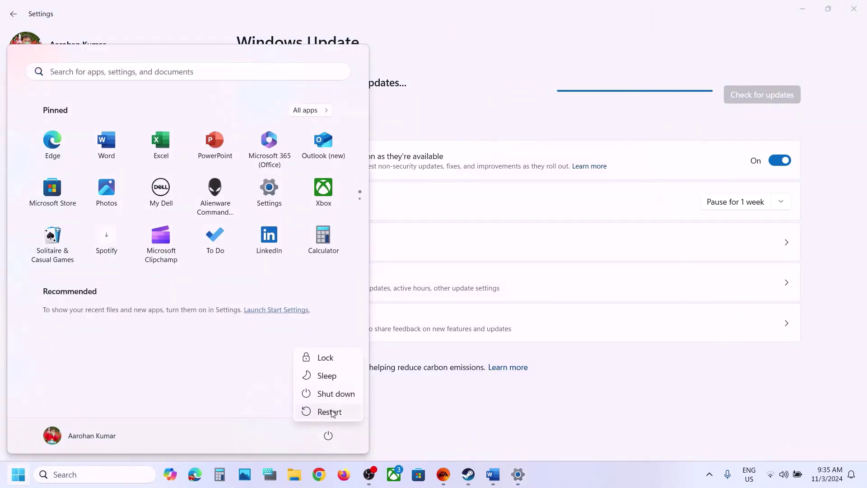
pyautogui.click(495, 475)
# Copy the Visual C++ download link from Step 17 and open it in Chrome
pyautogui.scroll(-3, 540, 382)
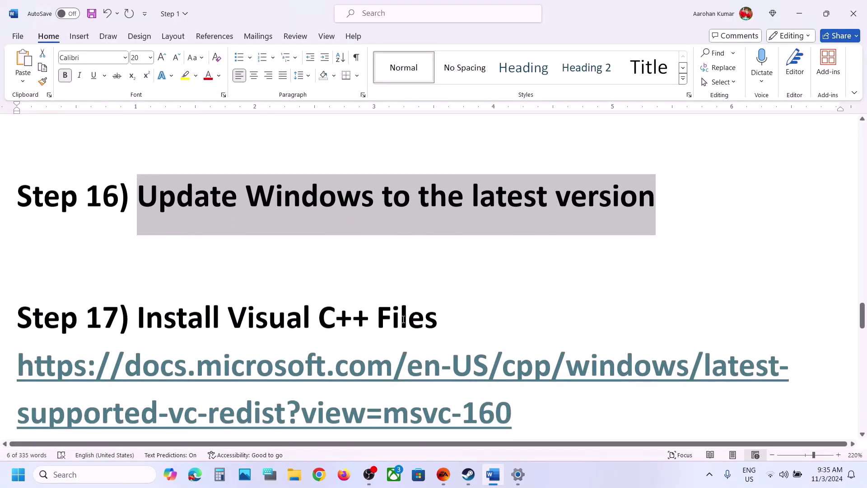
pyautogui.tripleClick(529, 385)
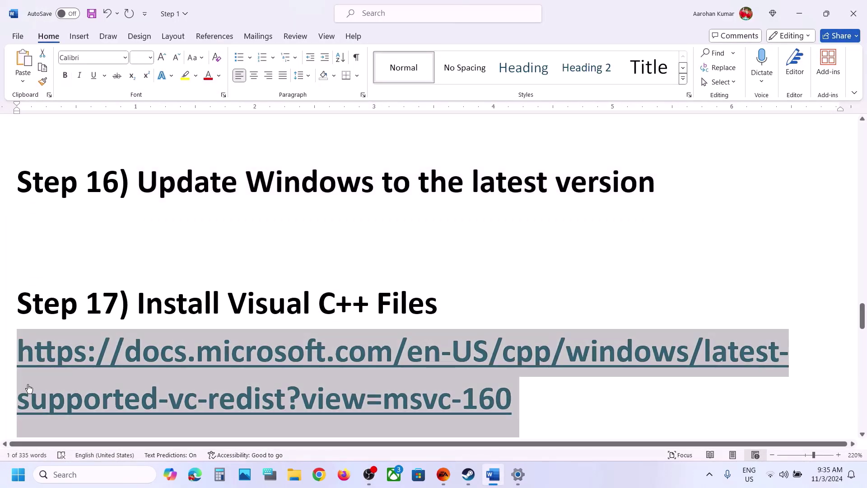
pyautogui.hotkey('ctrl', 'c')
pyautogui.click(320, 474)
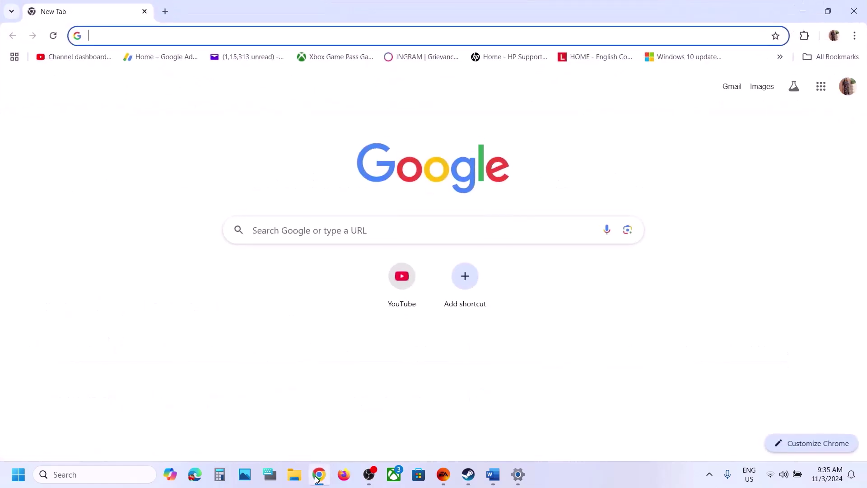
pyautogui.hotkey('ctrl', 'v')
pyautogui.press('Return')
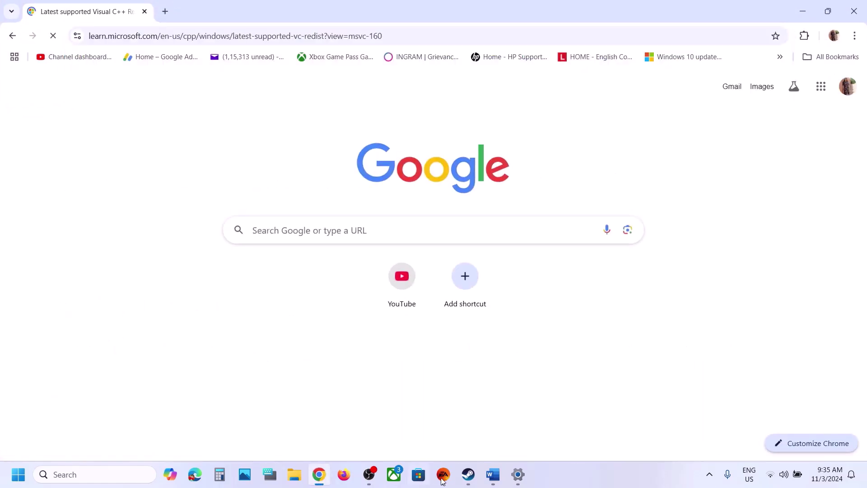
# Download the X64 installer vc_redist.x64.exe from the latest Microsoft Visual C++ Redistributable table
pyautogui.scroll(-15, 377, 411)
pyautogui.scroll(-3, 378, 413)
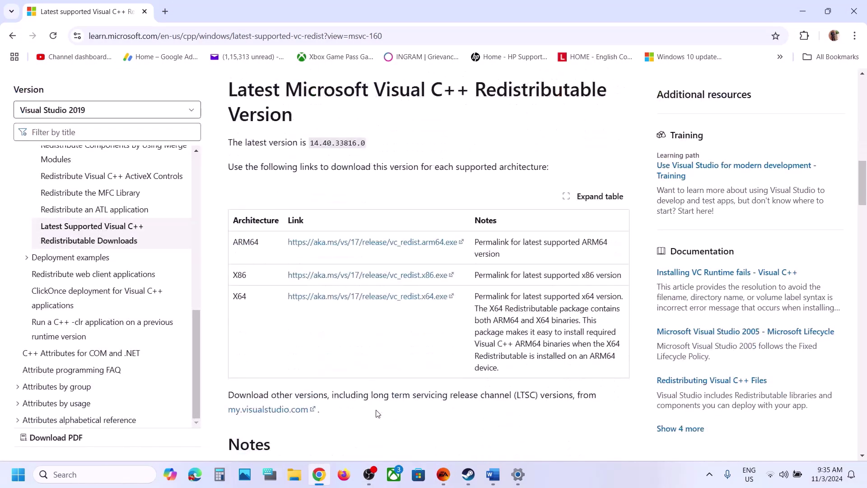
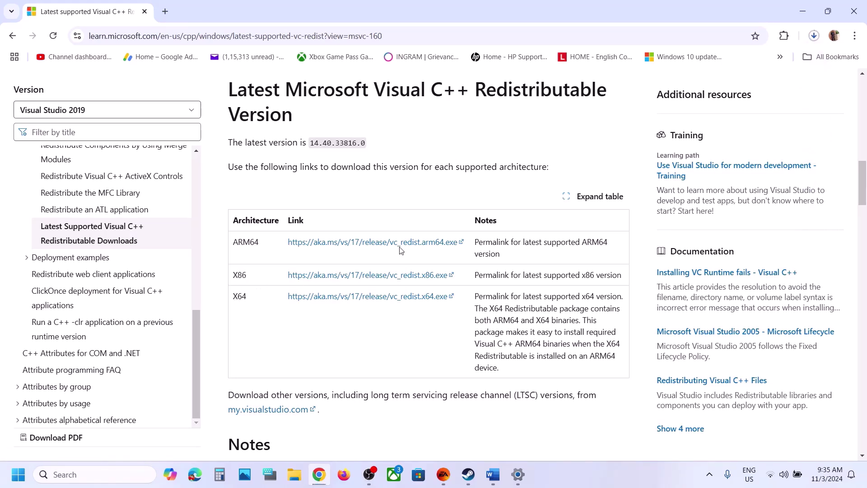
pyautogui.click(336, 300)
# Show the Windows power options for restarting the PC, and switch back to the Word document
pyautogui.click(17, 475)
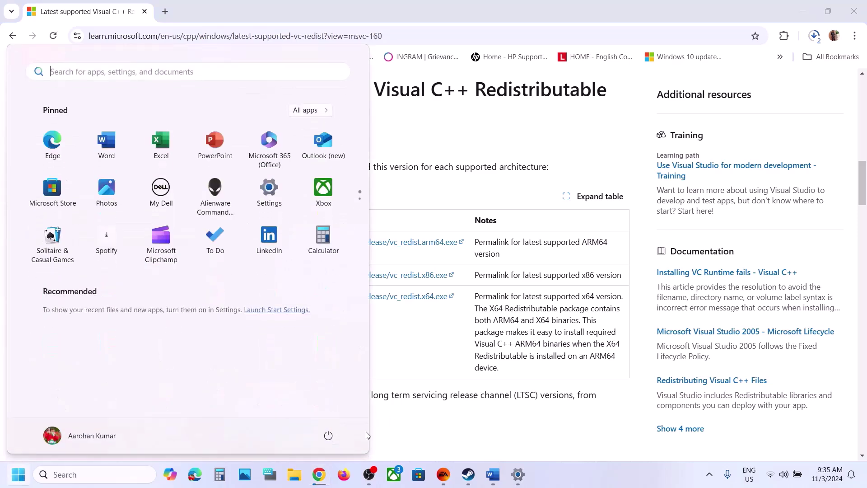
pyautogui.click(328, 434)
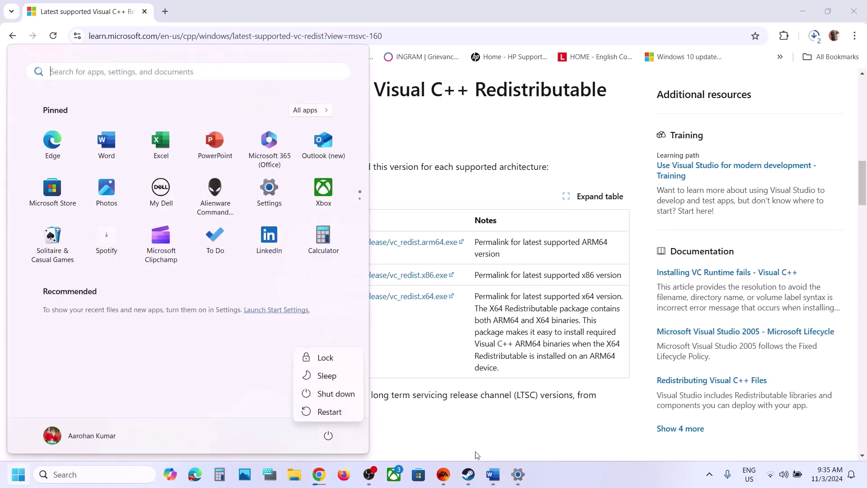
pyautogui.click(493, 474)
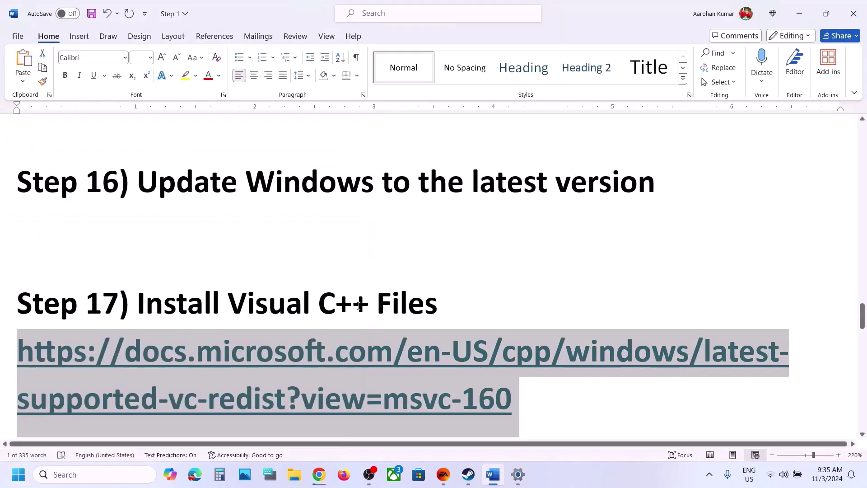
# Highlight the Step 18 passages on unplugging external devices, Razer peripherals, USB adapters and additional joysticks/controllers
pyautogui.scroll(-5, 358, 307)
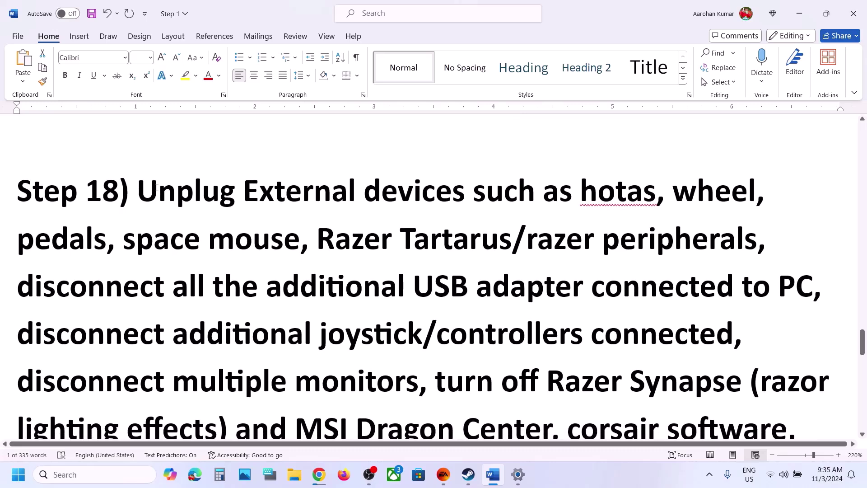
pyautogui.moveTo(148, 189); pyautogui.dragTo(279, 235)
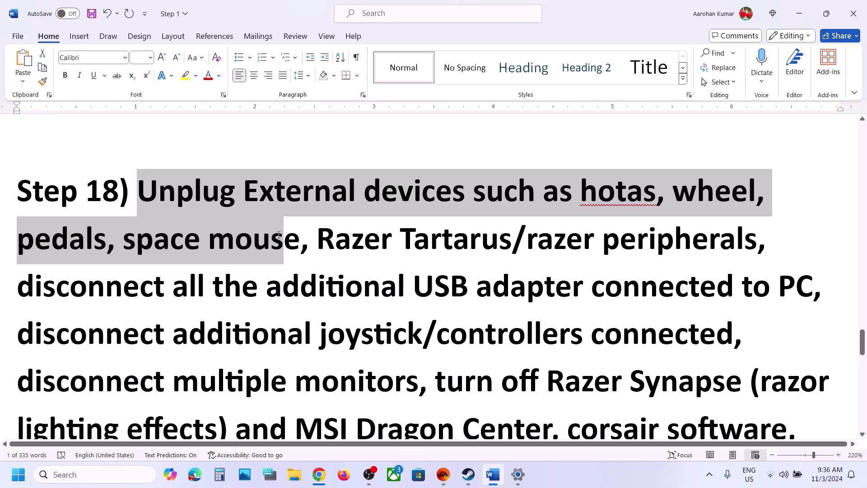
pyautogui.moveTo(279, 235); pyautogui.dragTo(468, 243)
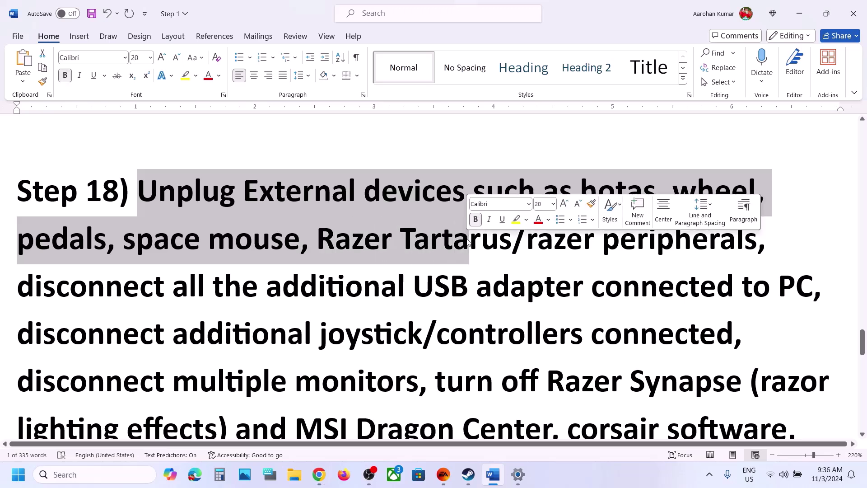
pyautogui.click(469, 243)
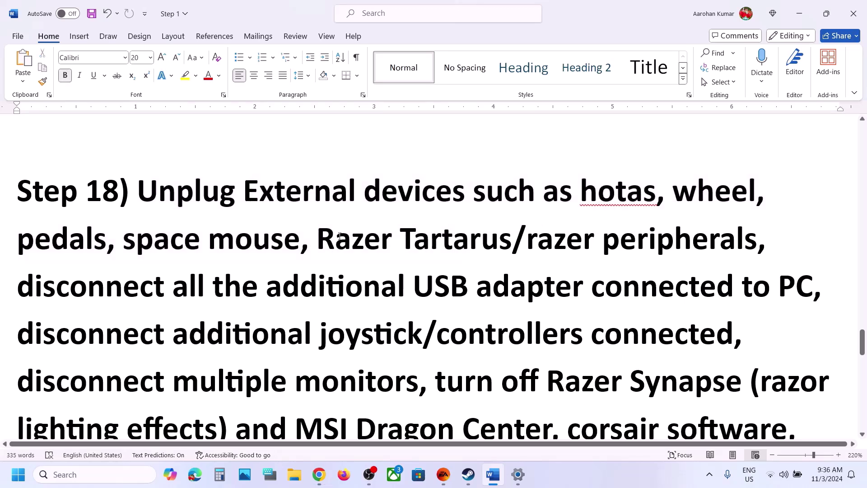
pyautogui.moveTo(339, 236); pyautogui.dragTo(363, 290)
pyautogui.scroll(-2, 414, 211)
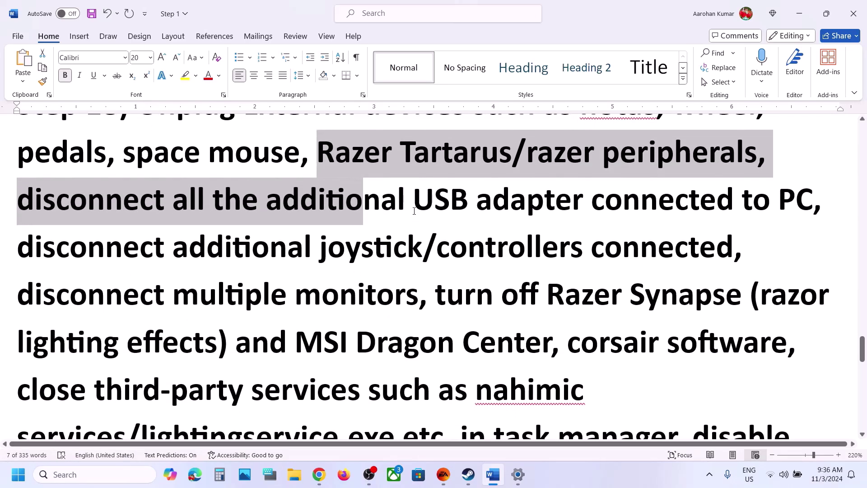
pyautogui.moveTo(414, 211); pyautogui.dragTo(740, 210)
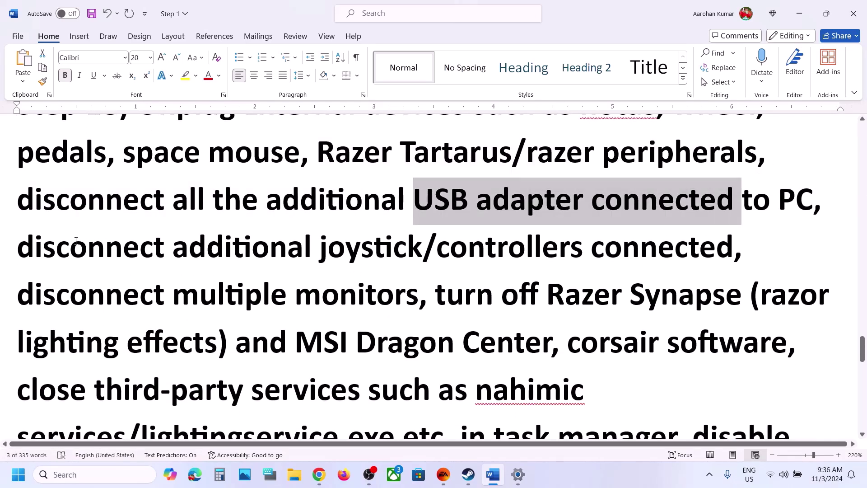
pyautogui.moveTo(76, 240); pyautogui.dragTo(652, 232)
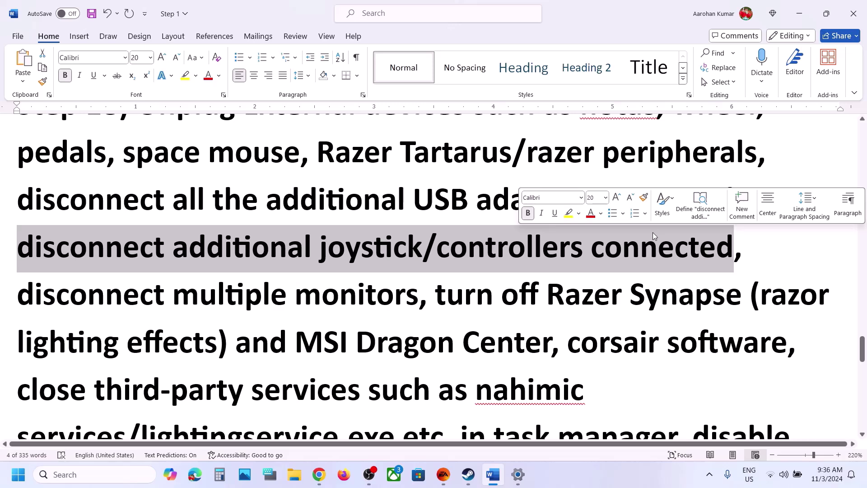
# Highlight the Step 18 passage from turning off Razer Synapse through closing third-party services in task manager, and clear the selection
pyautogui.scroll(-1, 104, 261)
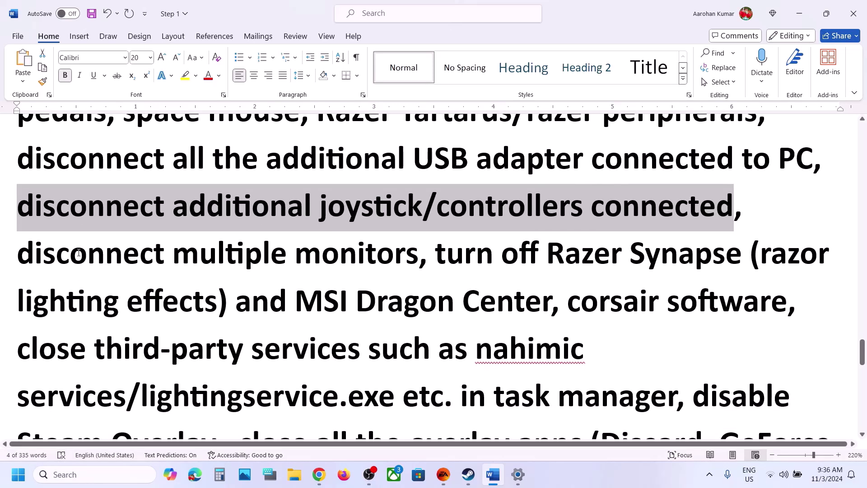
pyautogui.moveTo(78, 253); pyautogui.dragTo(645, 384)
pyautogui.scroll(-3, 699, 278)
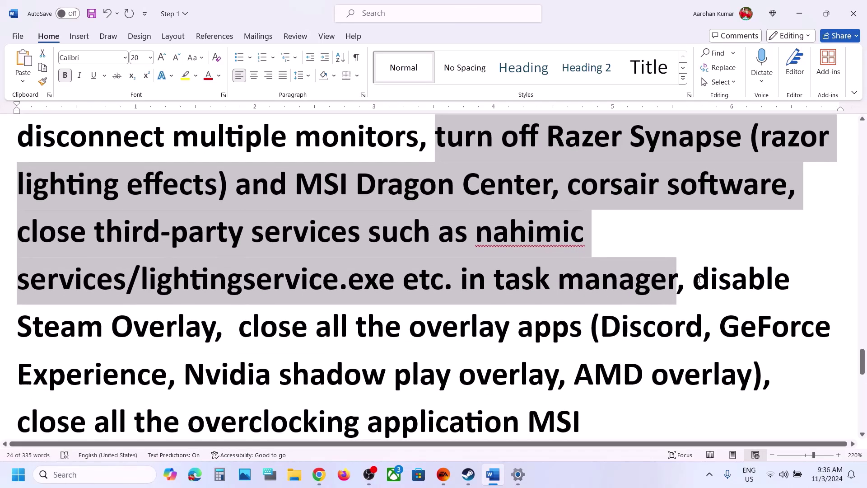
pyautogui.click(699, 278)
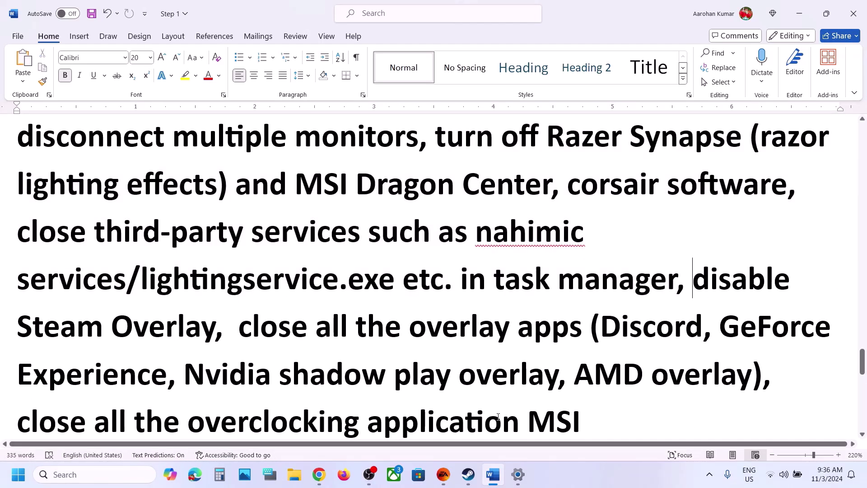
# Switch to Steam and view the Steam Overlay option in the properties of the first Dragon Age The Veilguard shortcut and of Diablo IV
pyautogui.click(468, 474)
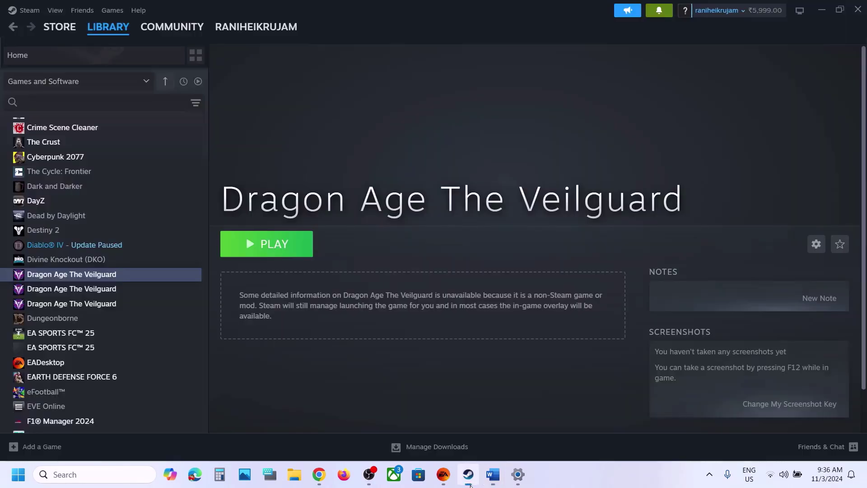
pyautogui.rightClick(101, 274)
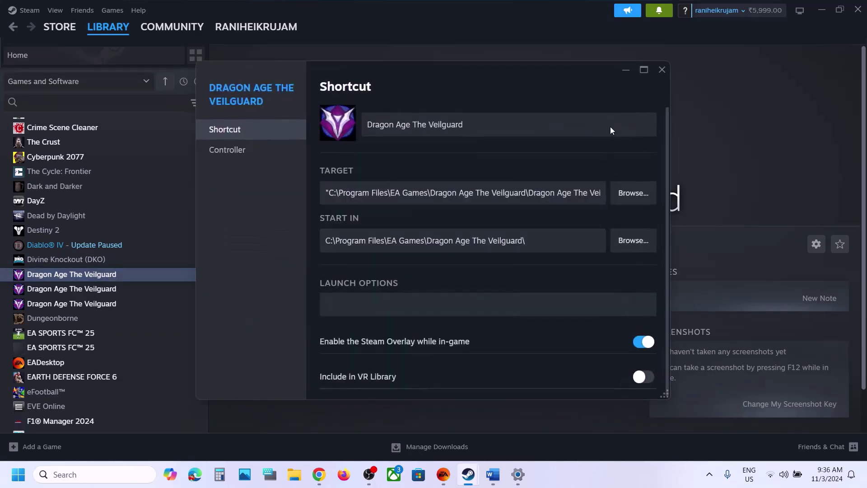
pyautogui.click(659, 70)
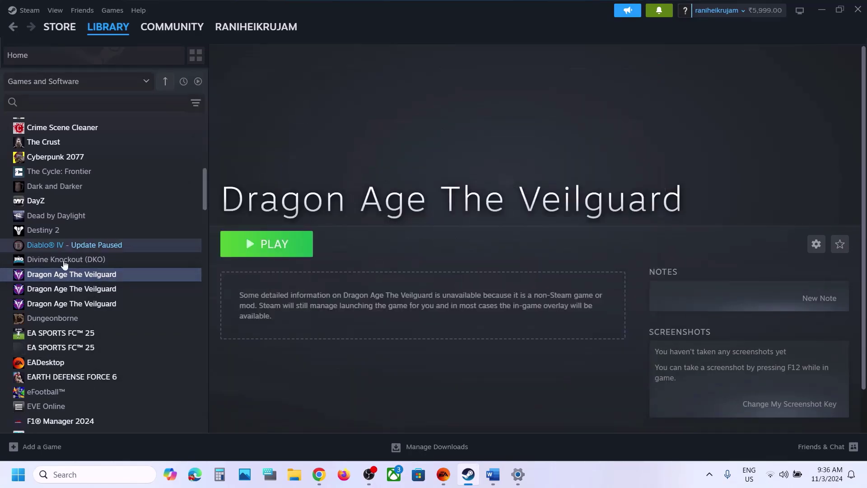
pyautogui.rightClick(99, 247)
pyautogui.click(147, 333)
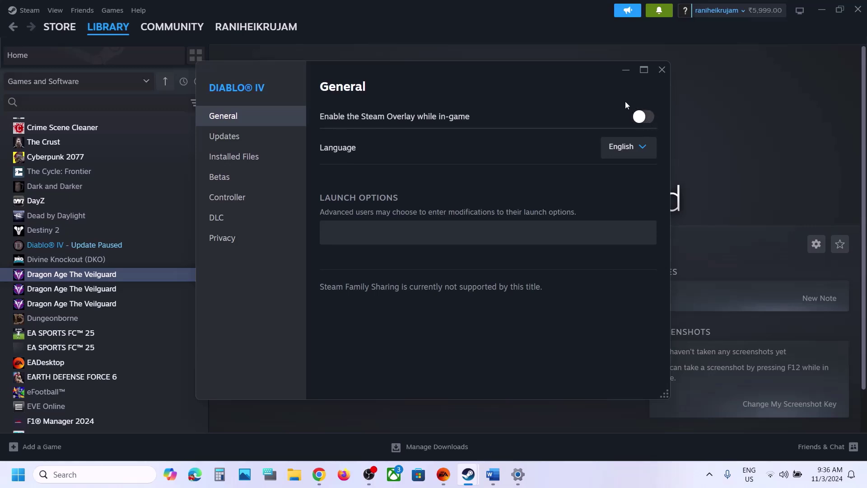
# Close the Diablo IV properties, switch to the Word document and highlight its passages on GeForce Experience and closing all the overlay apps
pyautogui.click(661, 70)
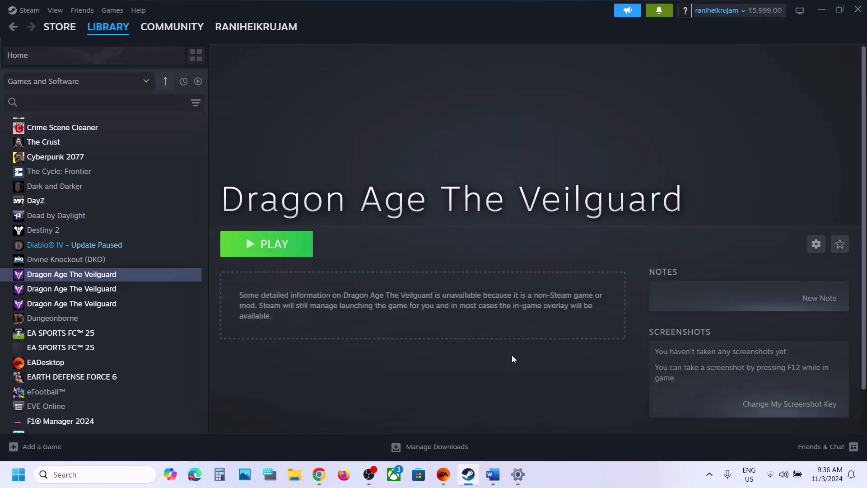
pyautogui.click(493, 474)
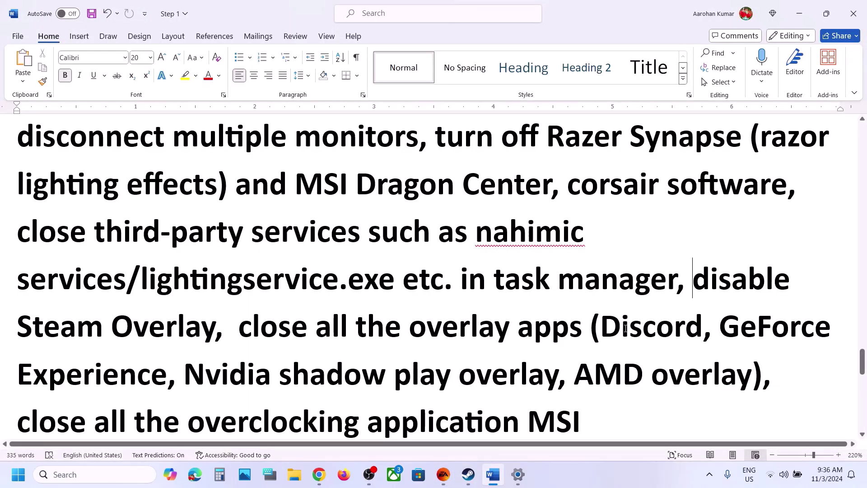
pyautogui.moveTo(410, 327); pyautogui.dragTo(170, 373)
pyautogui.scroll(-1, 397, 246)
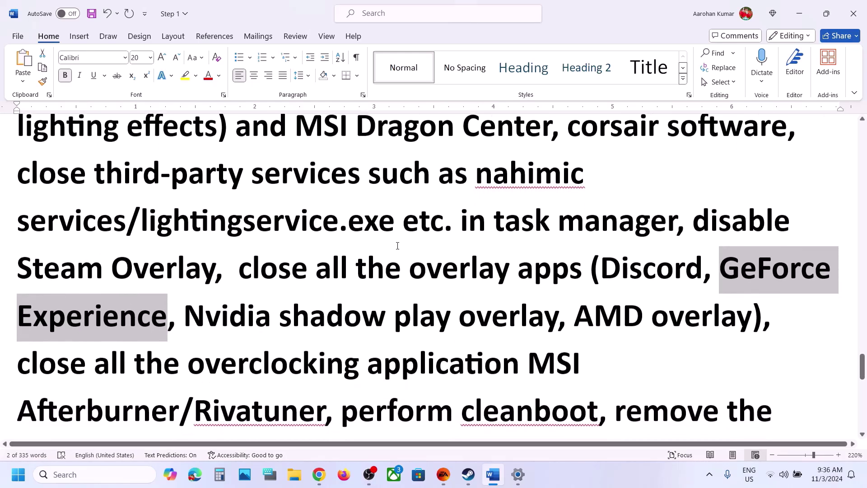
pyautogui.moveTo(265, 267); pyautogui.dragTo(584, 267)
pyautogui.scroll(-3, 115, 236)
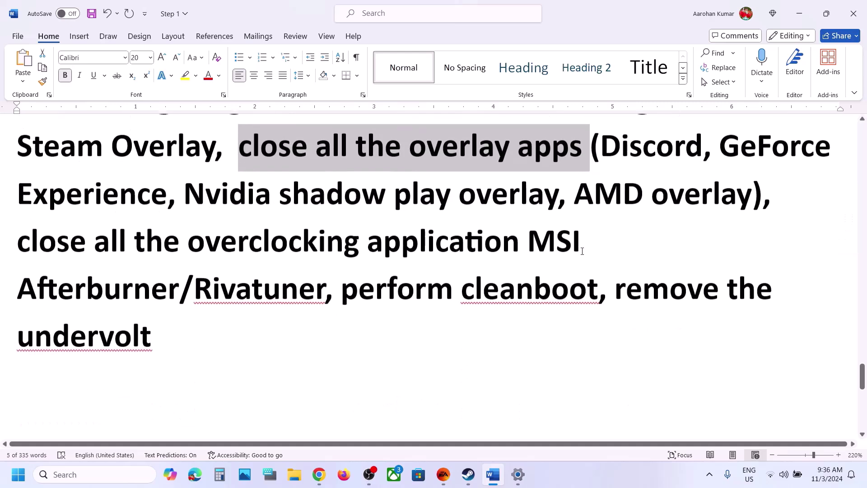
# Highlight the Step 18 passages on closing overclocking applications and removing the undervolt, and clear the selection
pyautogui.moveTo(46, 245); pyautogui.dragTo(300, 286)
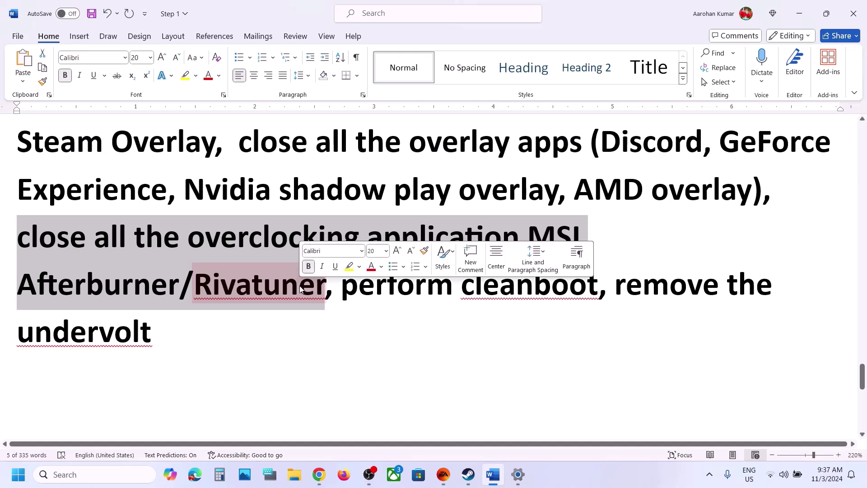
pyautogui.click(193, 243)
pyautogui.moveTo(193, 243); pyautogui.dragTo(493, 240)
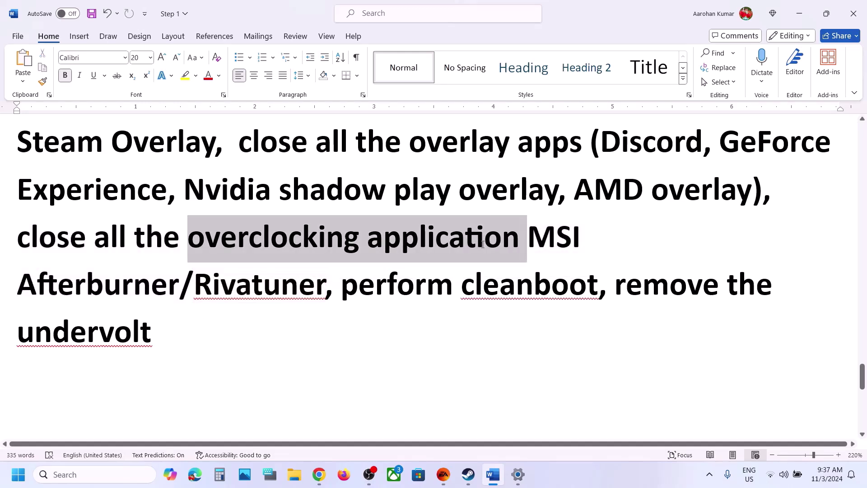
pyautogui.moveTo(647, 280); pyautogui.dragTo(692, 323)
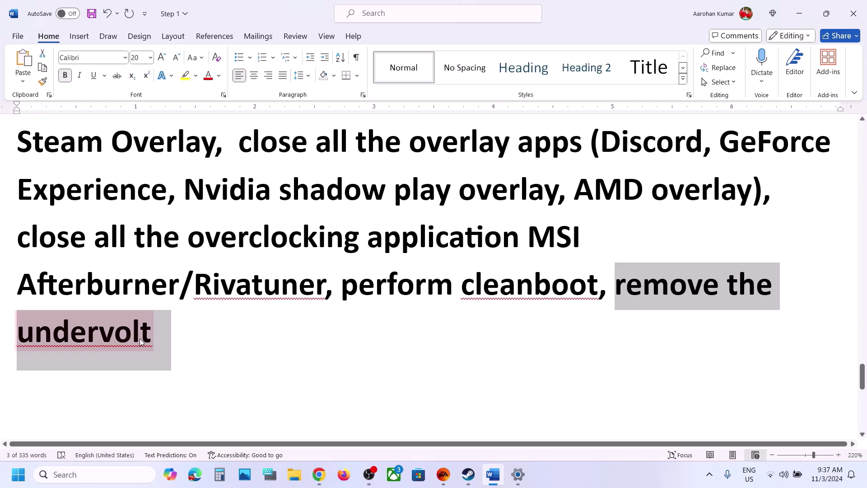
pyautogui.click(218, 332)
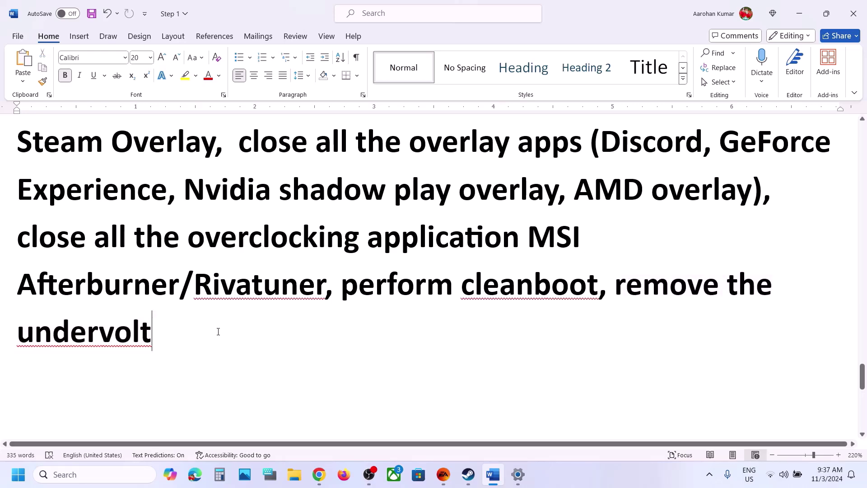
pyautogui.scroll(-4, 218, 332)
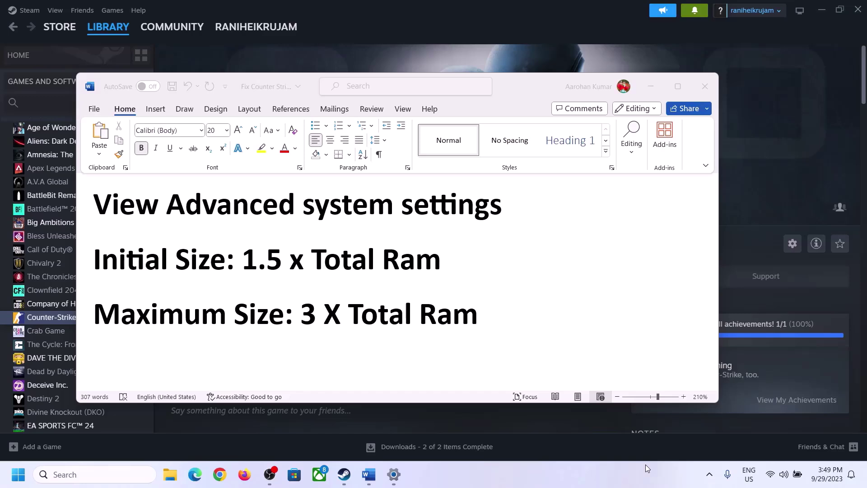
# Copy "View Advanced system settings" from the Word document, search Windows for it, and open System Properties over the document
pyautogui.click(123, 210)
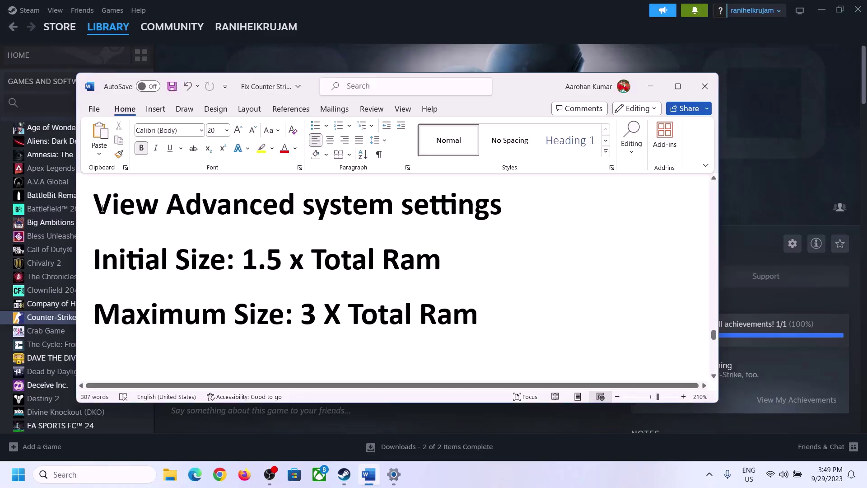
pyautogui.moveTo(103, 208); pyautogui.dragTo(474, 219)
pyautogui.hotkey('ctrl', 'c')
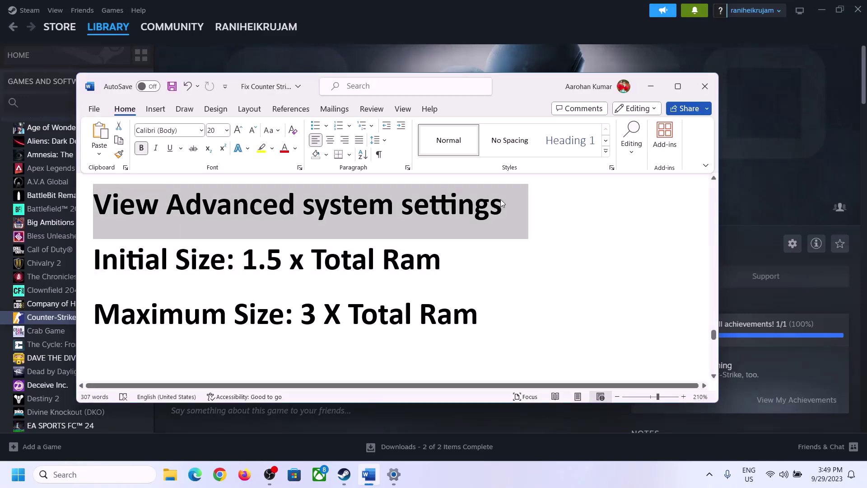
pyautogui.click(99, 474)
pyautogui.hotkey('ctrl', 'v')
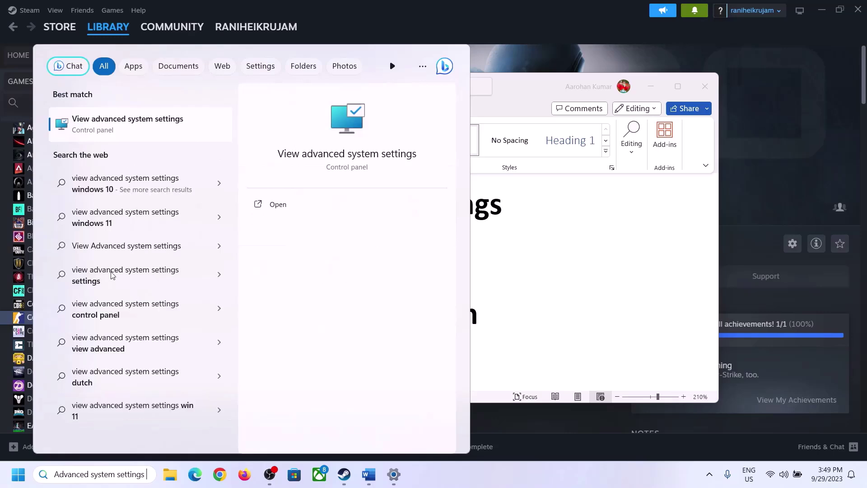
pyautogui.click(122, 131)
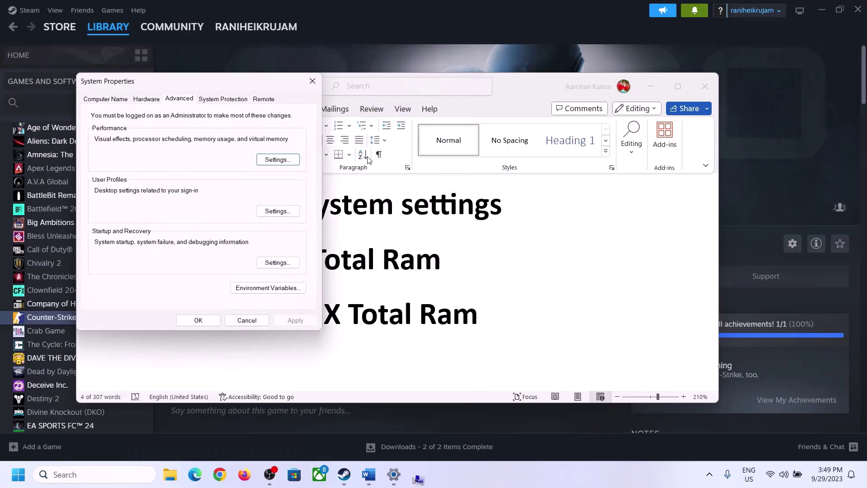
pyautogui.moveTo(182, 90); pyautogui.dragTo(389, 156)
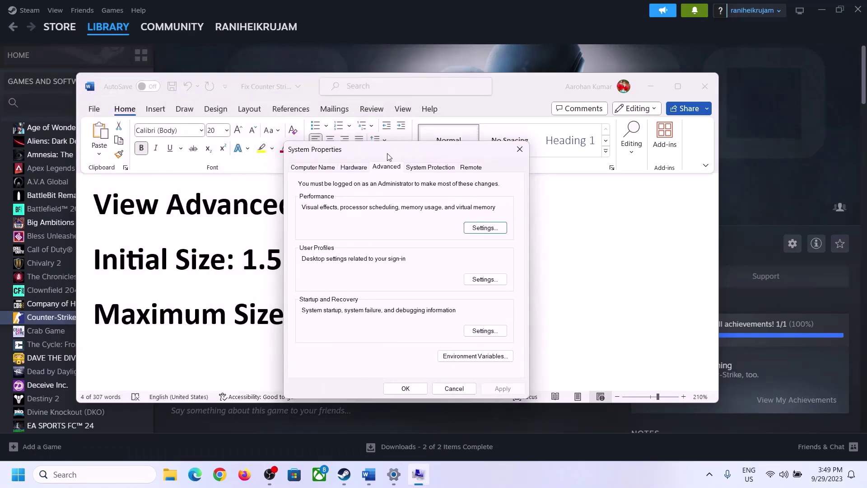
# In the virtual memory settings, turn off automatic paging file management and choose a custom size for drive C:
pyautogui.click(479, 228)
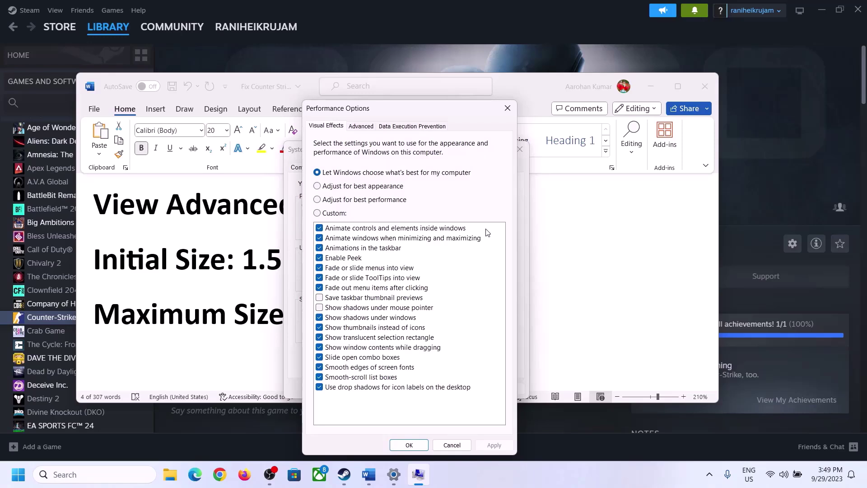
pyautogui.click(363, 127)
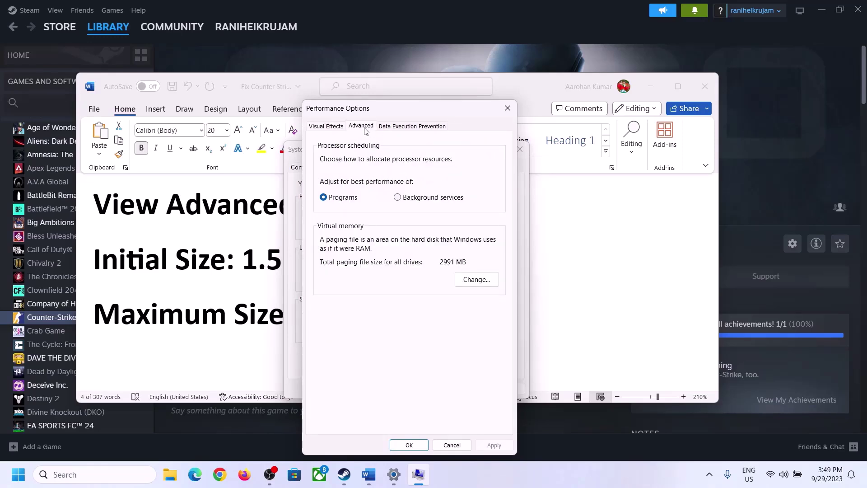
pyautogui.click(478, 280)
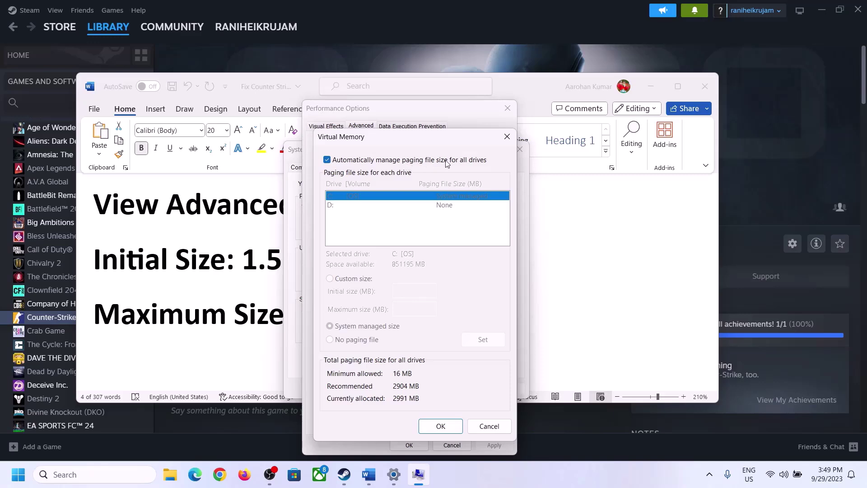
pyautogui.click(327, 161)
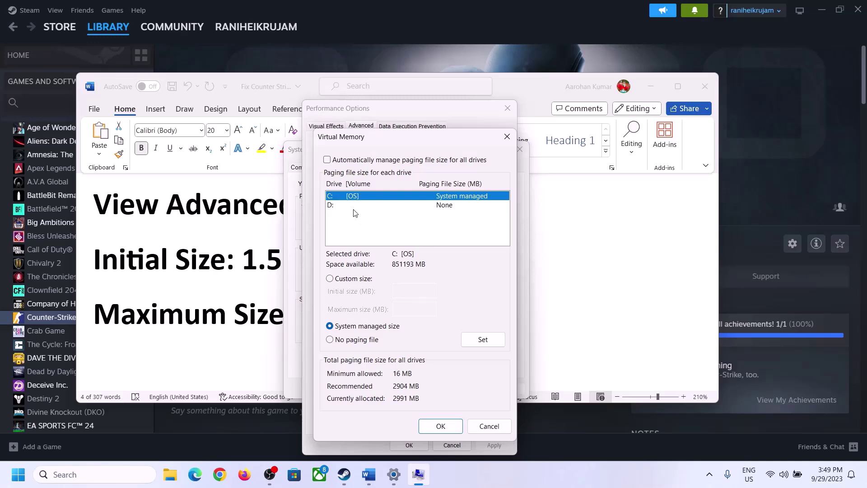
pyautogui.click(330, 280)
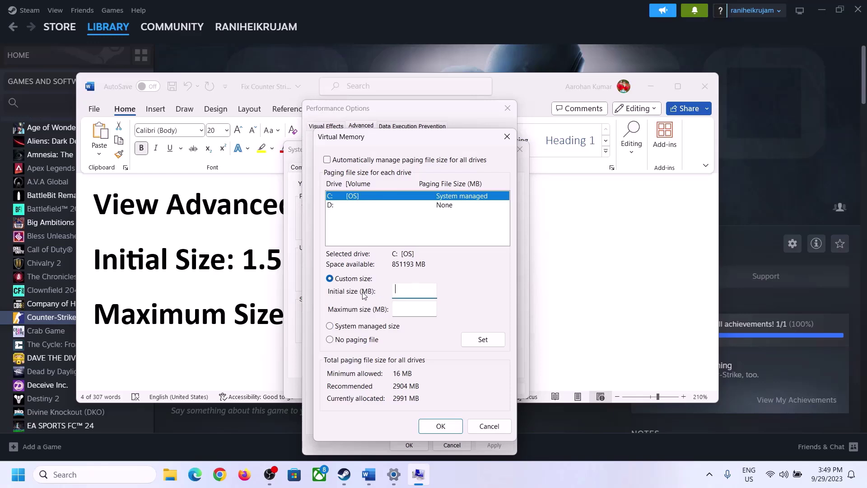
# Highlight the "1.5 x Total Ram" formula in the Word document and check the installed RAM in the Windows system specifications
pyautogui.click(237, 270)
pyautogui.moveTo(242, 261); pyautogui.dragTo(402, 270)
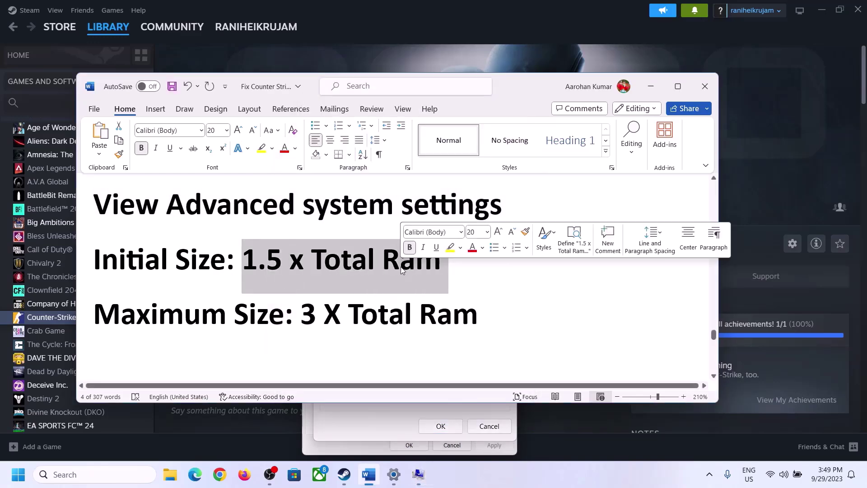
pyautogui.click(393, 475)
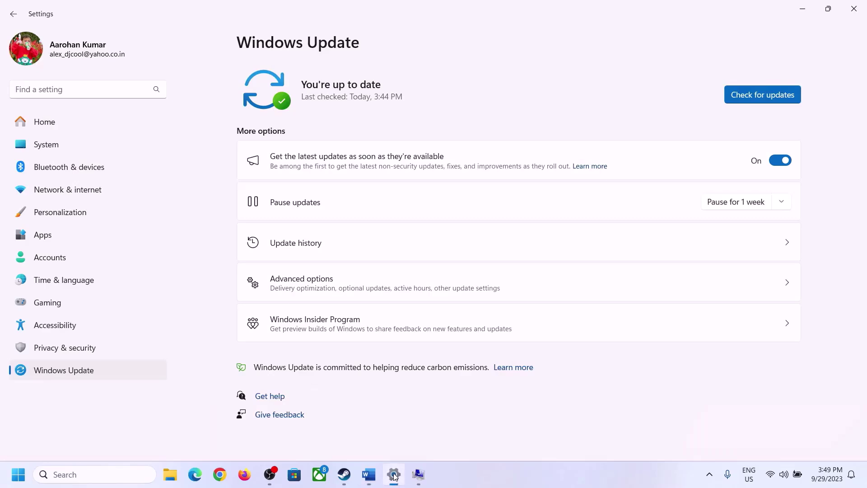
pyautogui.click(40, 151)
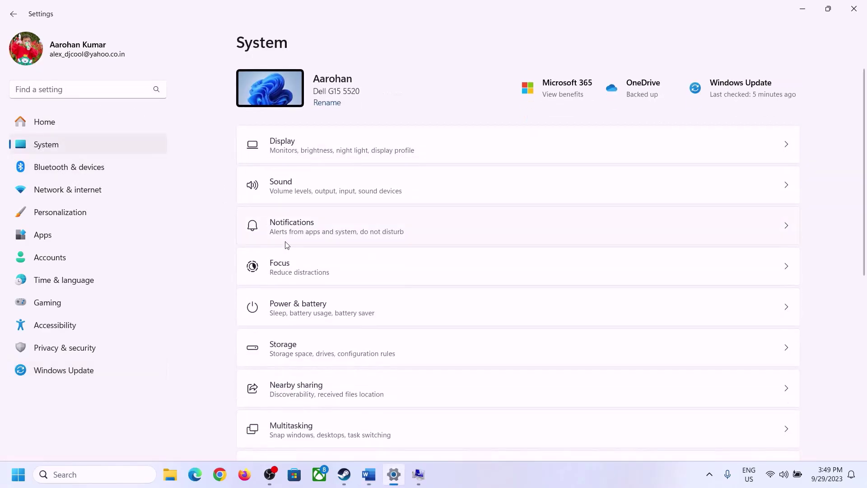
pyautogui.scroll(-10, 298, 389)
pyautogui.click(286, 427)
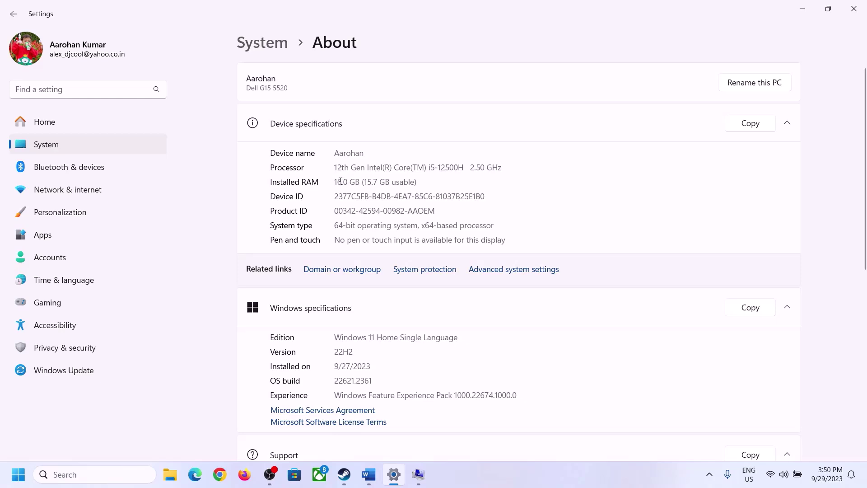
pyautogui.moveTo(341, 181); pyautogui.dragTo(330, 183)
pyautogui.click(349, 183)
pyautogui.moveTo(343, 179); pyautogui.dragTo(333, 182)
# Return to the Virtual Memory dialog, launch Calculator with the calc command, and place it beside the dialog
pyautogui.click(418, 474)
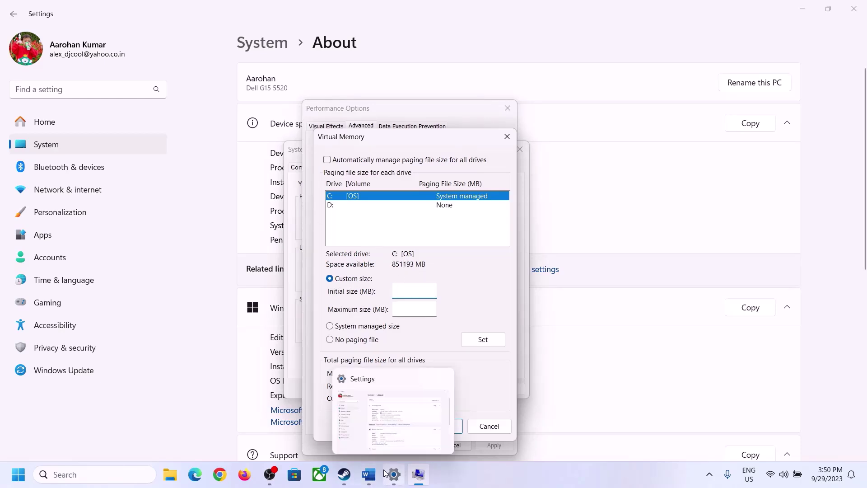
pyautogui.click(391, 417)
pyautogui.press('super+r')
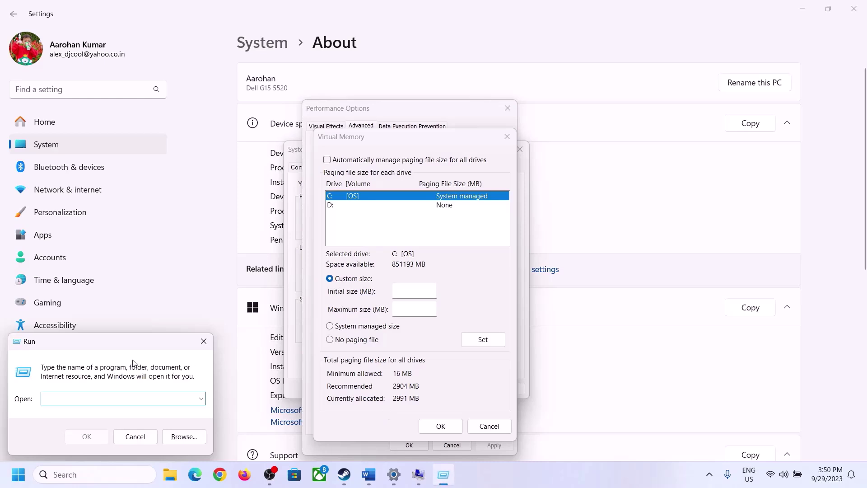
pyautogui.write('cal')
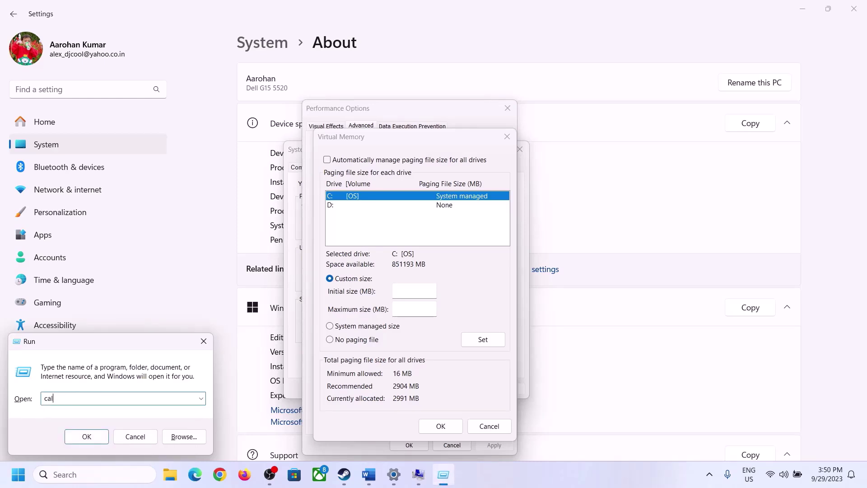
pyautogui.write('c')
pyautogui.click(67, 437)
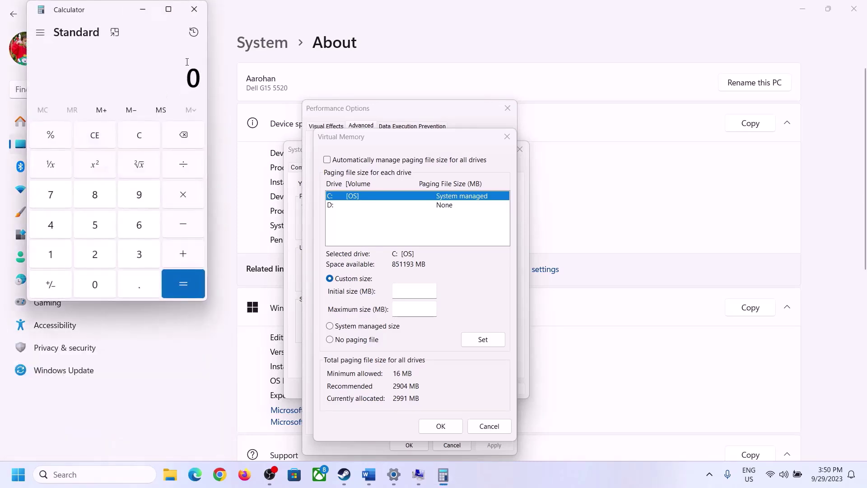
pyautogui.moveTo(109, 15); pyautogui.dragTo(633, 148)
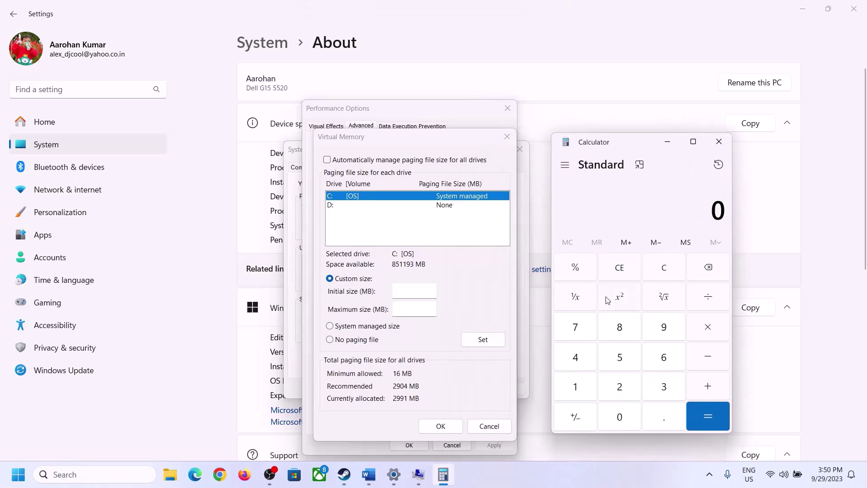
# Show the Word size formulas alongside Calculator and convert 16 GB of RAM to megabytes by calculating 16 × 1024
pyautogui.click(367, 473)
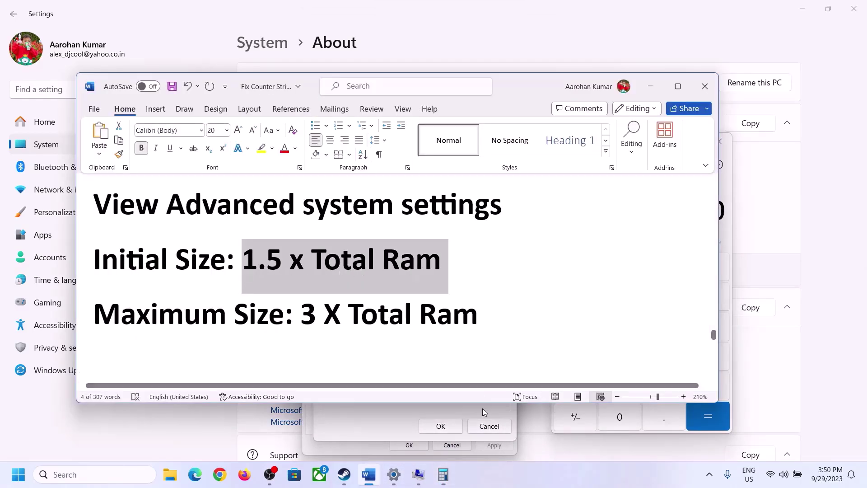
pyautogui.click(449, 475)
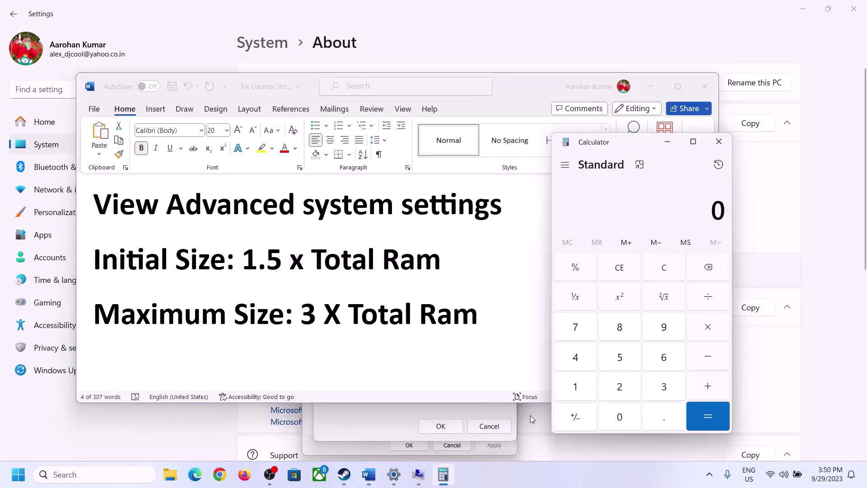
pyautogui.click(575, 387)
pyautogui.click(661, 367)
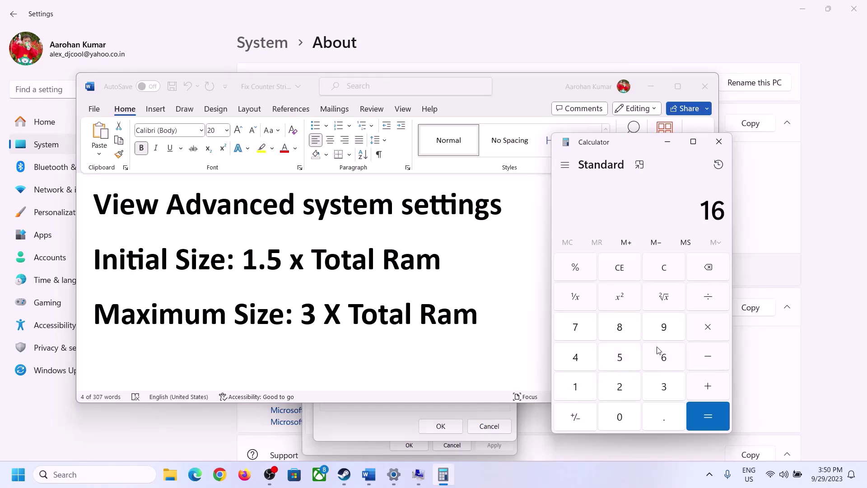
pyautogui.click(664, 276)
pyautogui.click(582, 388)
pyautogui.click(664, 357)
pyautogui.click(708, 333)
pyautogui.click(575, 388)
pyautogui.click(627, 425)
pyautogui.click(622, 391)
pyautogui.click(579, 362)
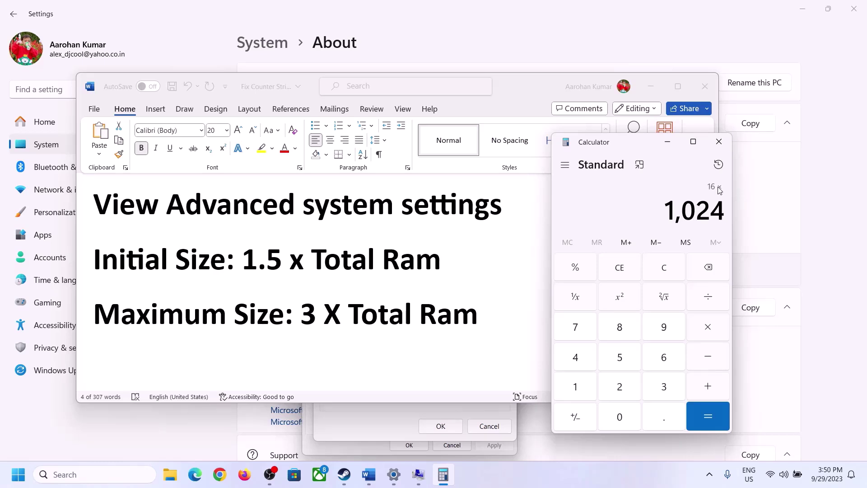
pyautogui.click(707, 417)
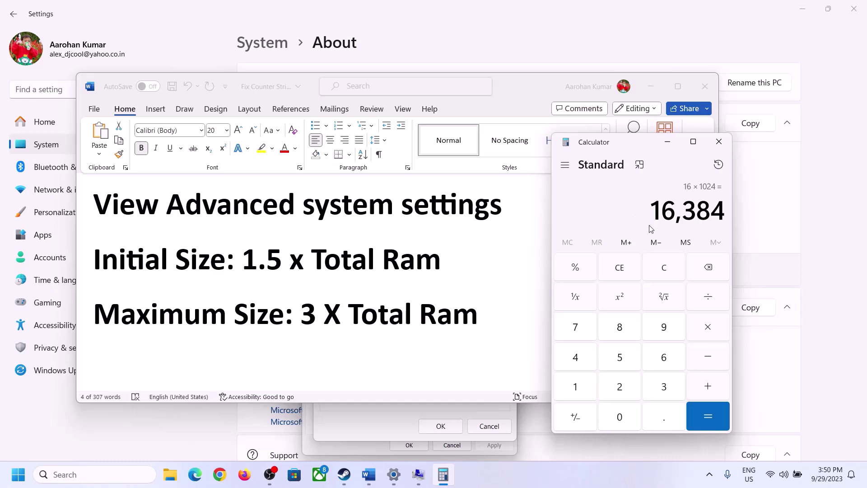
# Multiply the RAM amount in megabytes by 1.5 to work out the initial paging file size
pyautogui.click(709, 329)
pyautogui.click(576, 386)
pyautogui.click(660, 418)
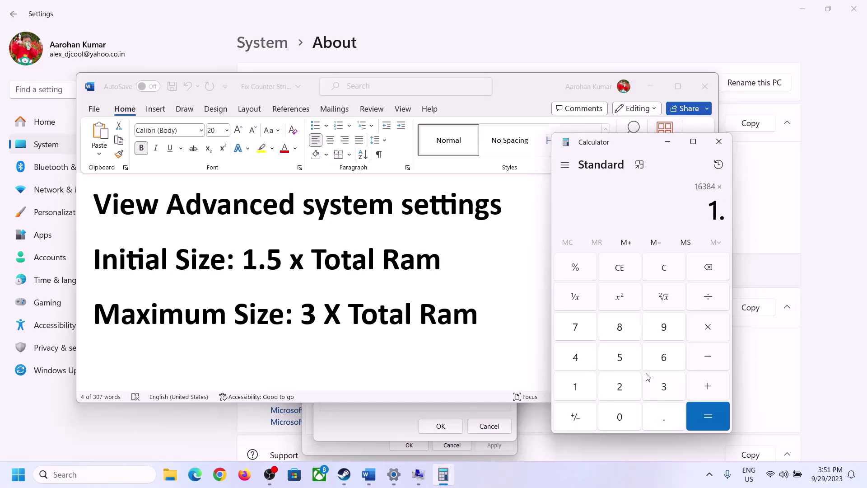
pyautogui.click(629, 364)
pyautogui.click(706, 413)
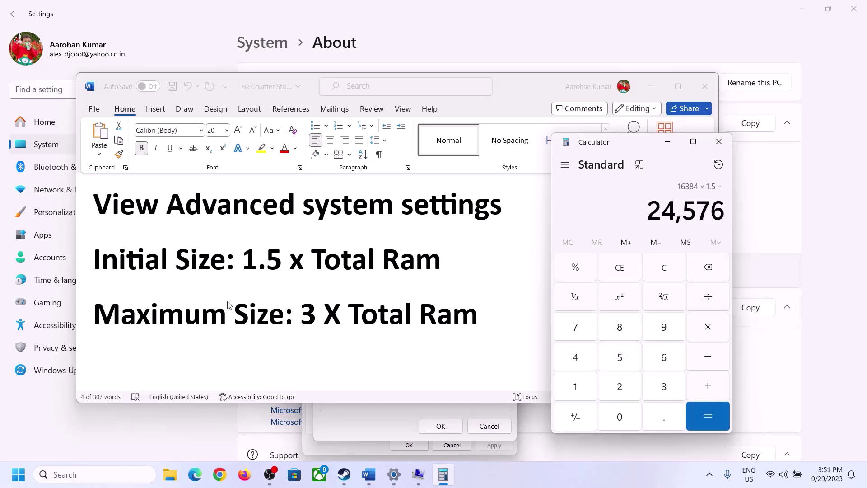
# Return to the Virtual Memory dialog and set the custom initial paging file size to 24576 MB
pyautogui.click(400, 409)
pyautogui.click(407, 290)
pyautogui.write('24576')
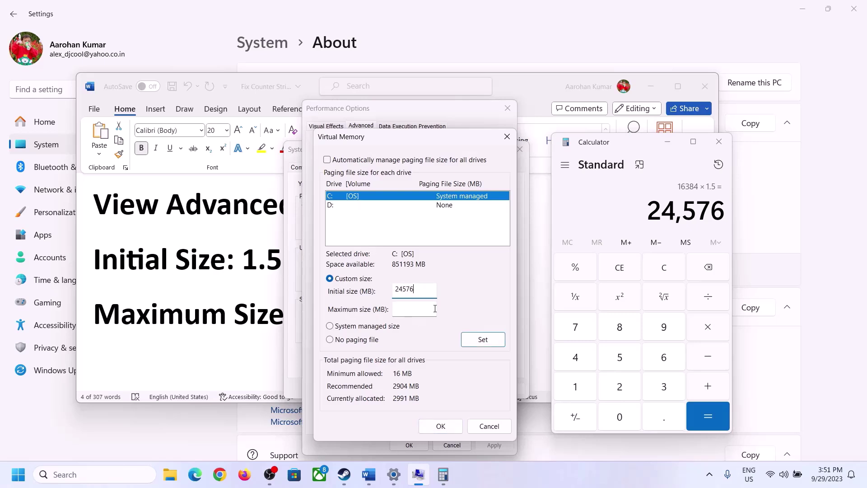
pyautogui.click(433, 308)
# Clear the previous result in Calculator and check the installed RAM in the Windows system specifications
pyautogui.hotkey('alt', 'Tab')
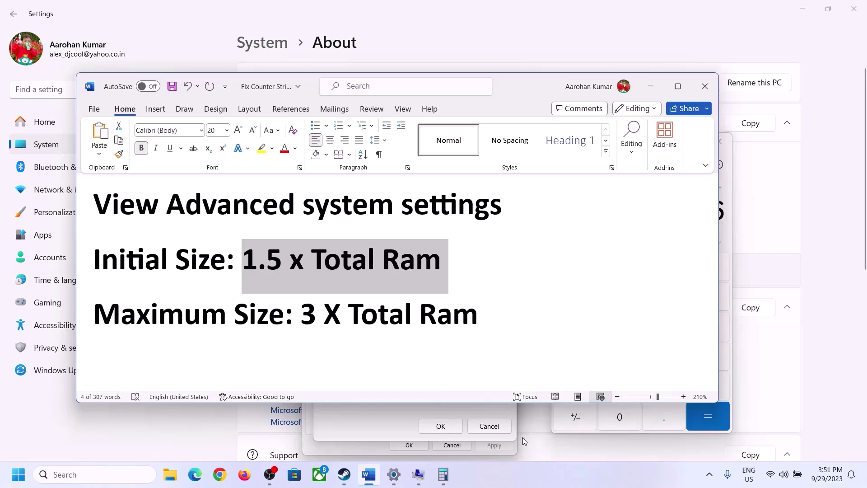
pyautogui.click(729, 237)
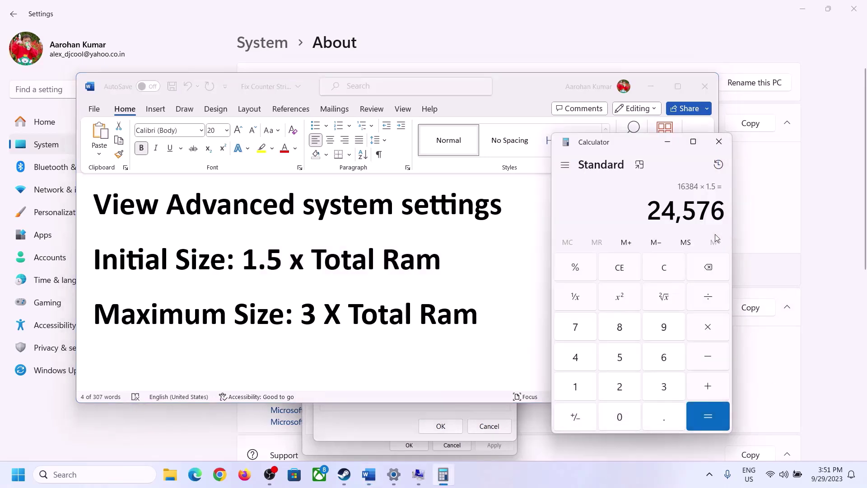
pyautogui.click(671, 264)
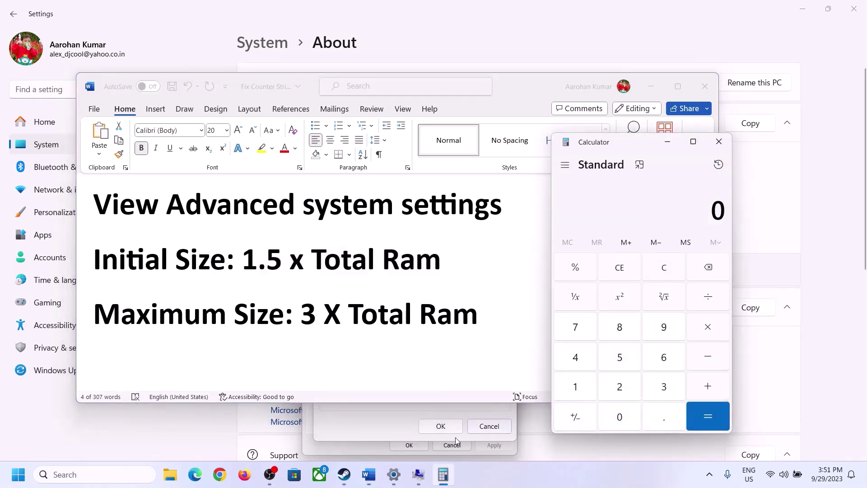
pyautogui.click(394, 474)
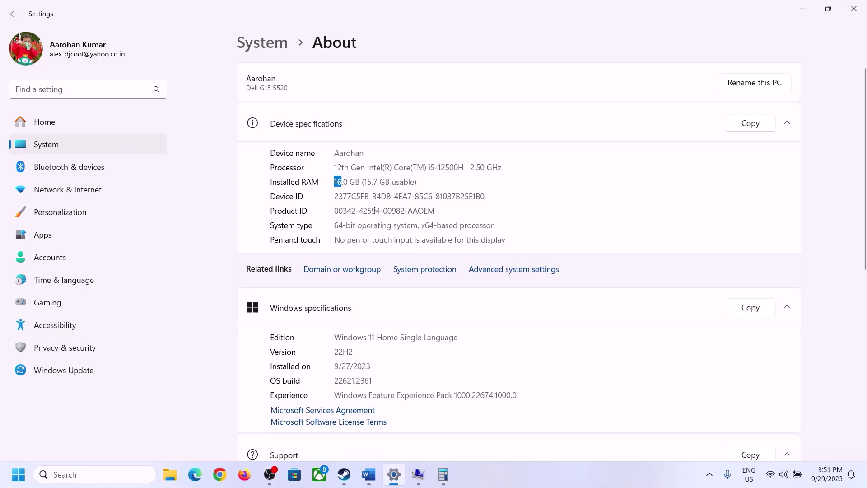
pyautogui.click(442, 474)
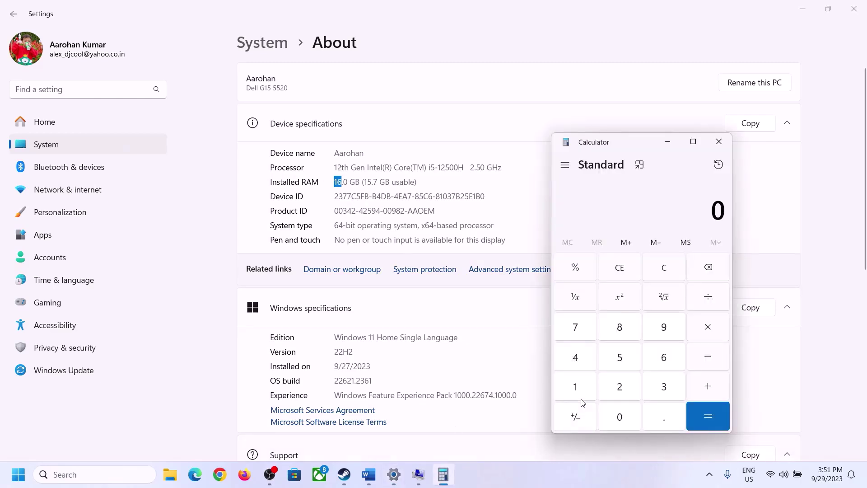
# Convert the 16 GB of RAM to megabytes again by calculating 16 × 1024
pyautogui.click(583, 381)
pyautogui.click(652, 359)
pyautogui.click(701, 328)
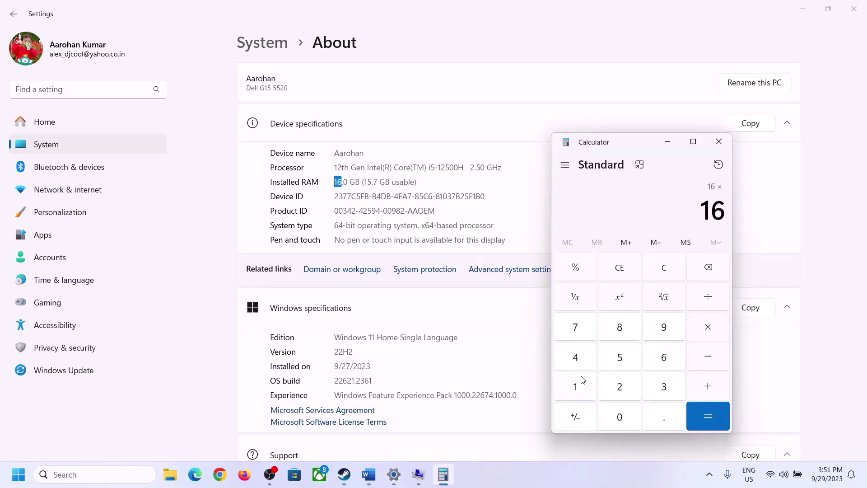
pyautogui.click(582, 382)
pyautogui.click(612, 413)
pyautogui.click(619, 385)
pyautogui.click(575, 356)
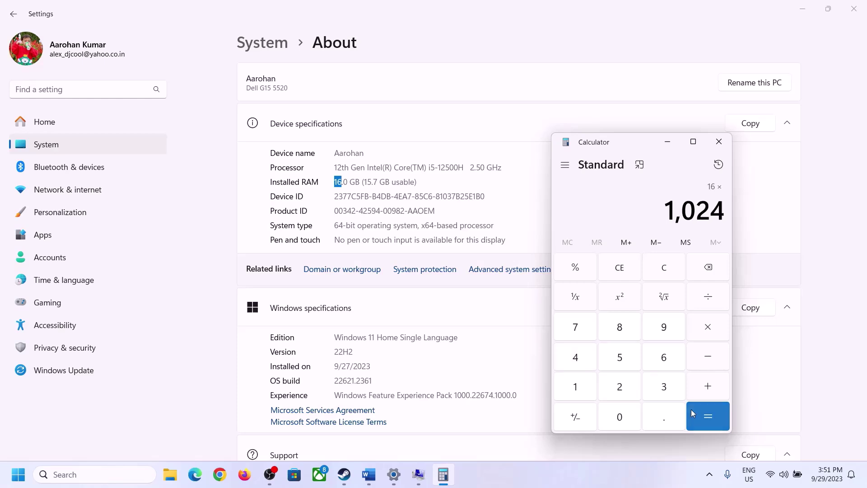
pyautogui.click(701, 423)
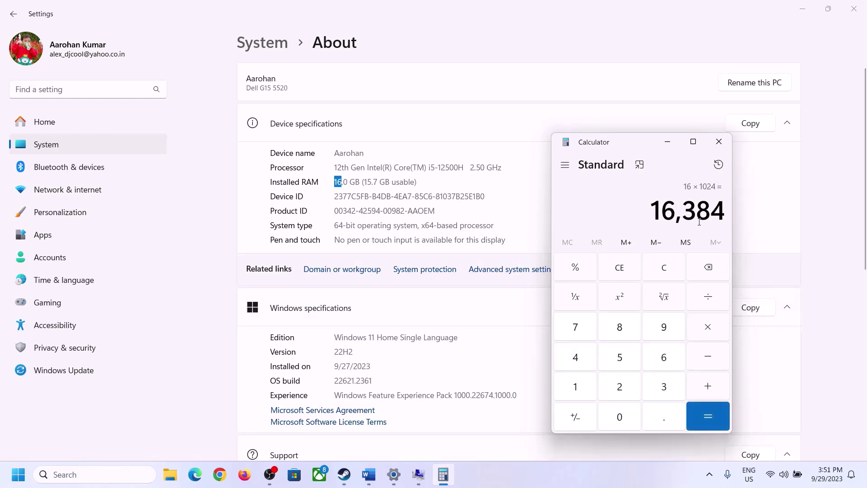
# Check the maximum size formula in the Word document and multiply the RAM amount in megabytes by 3
pyautogui.click(368, 474)
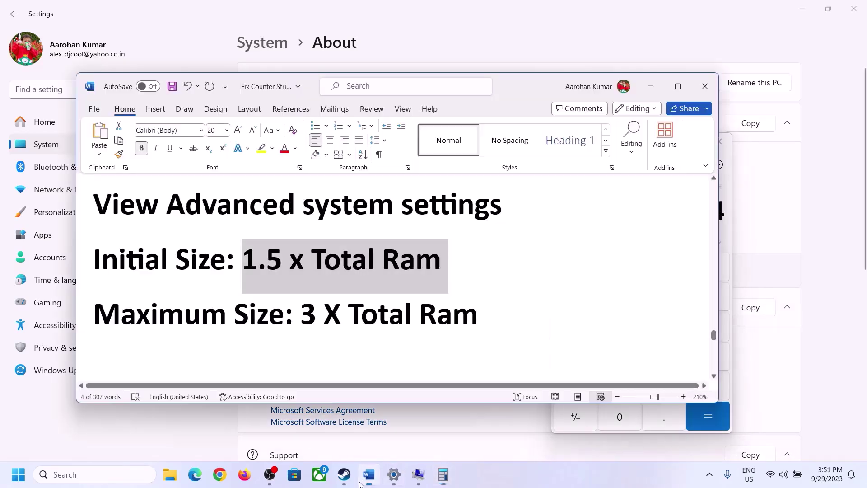
pyautogui.click(442, 474)
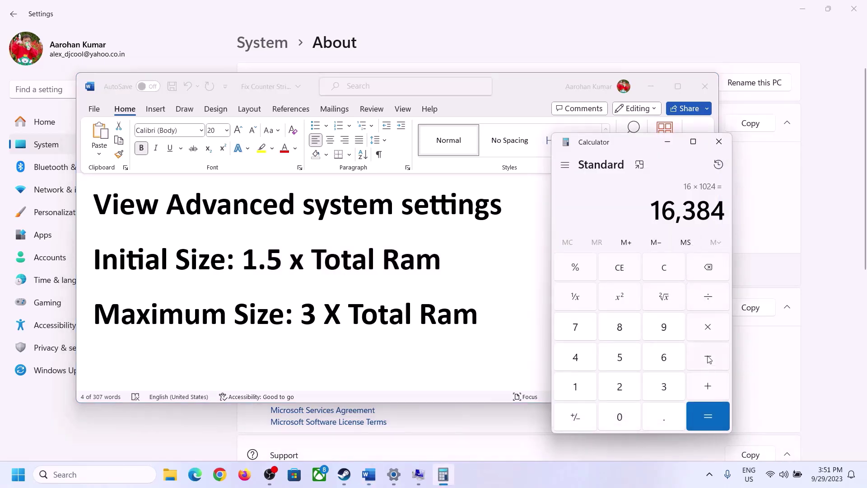
pyautogui.click(707, 327)
pyautogui.click(661, 388)
pyautogui.click(719, 416)
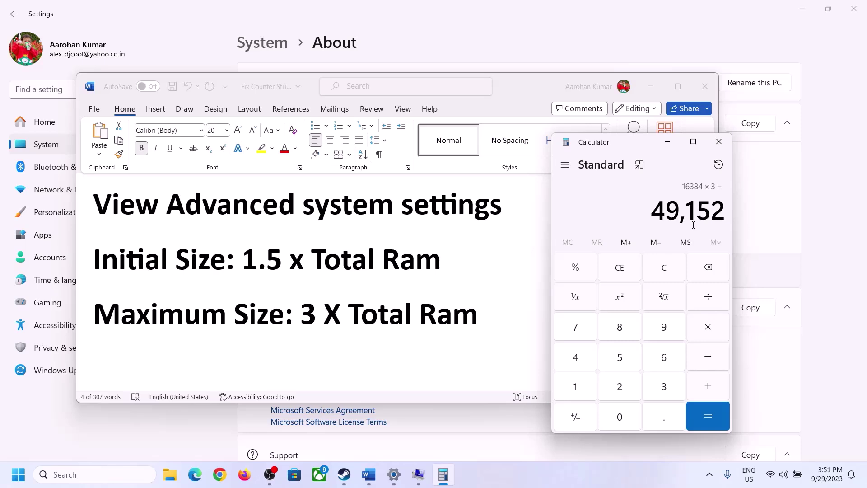
# Set the maximum paging file size for drive C: to 49152 MB and apply the custom virtual memory sizes
pyautogui.click(418, 474)
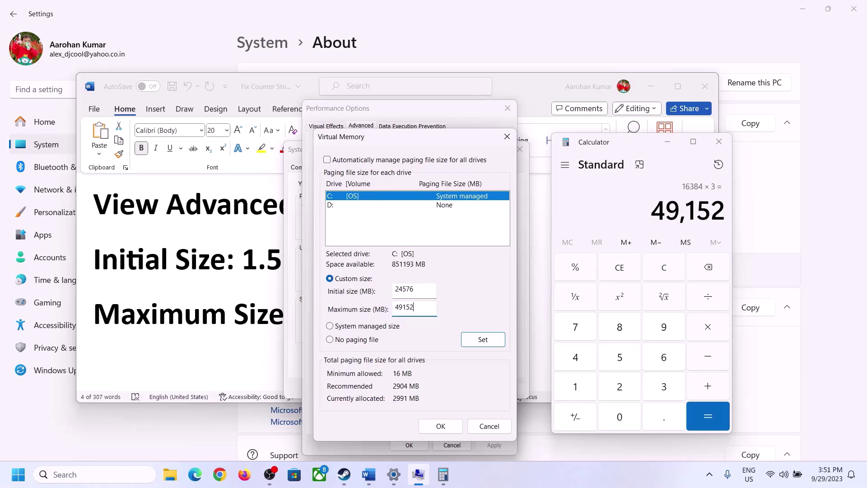
pyautogui.click(482, 340)
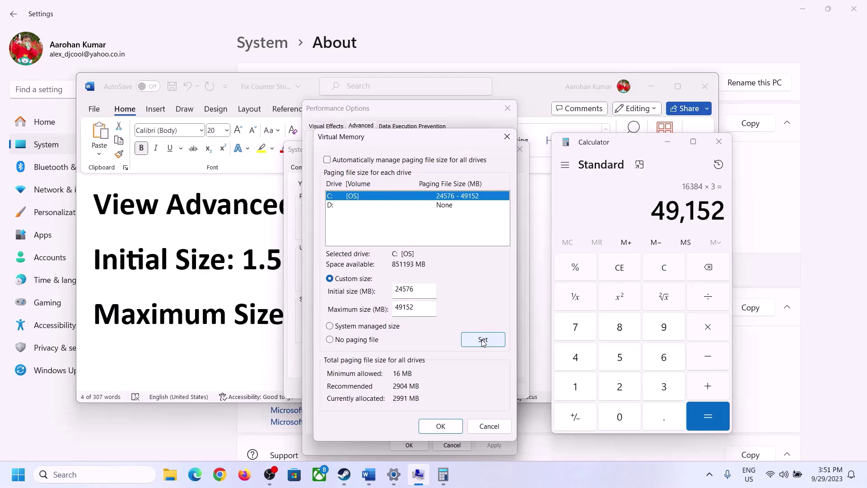
pyautogui.click(441, 427)
pyautogui.click(524, 277)
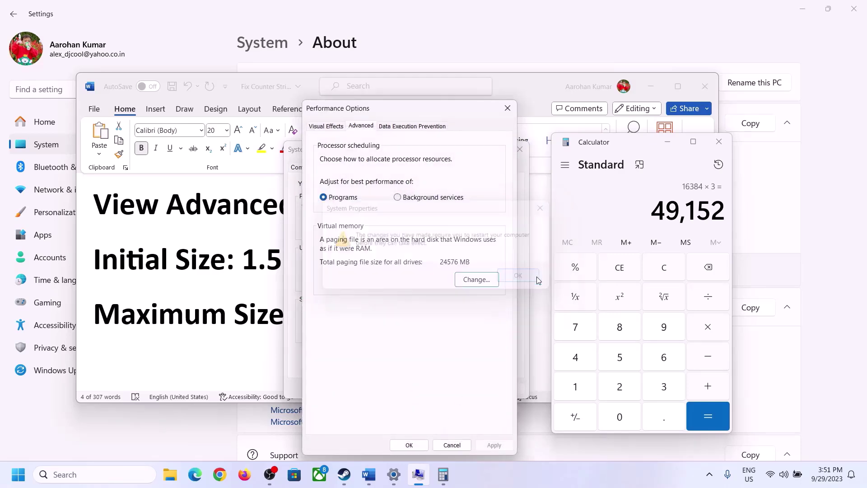
# Confirm the Performance Options and System Properties dialogs and dismiss the restart request without restarting
pyautogui.click(409, 445)
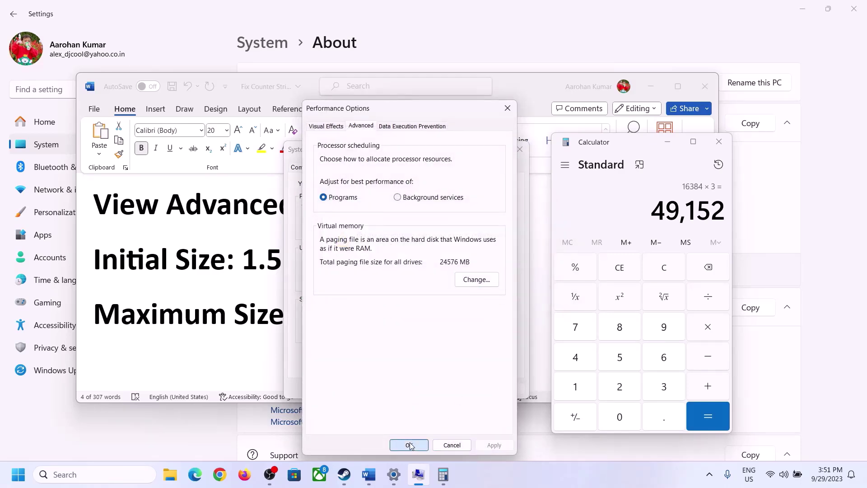
pyautogui.click(409, 387)
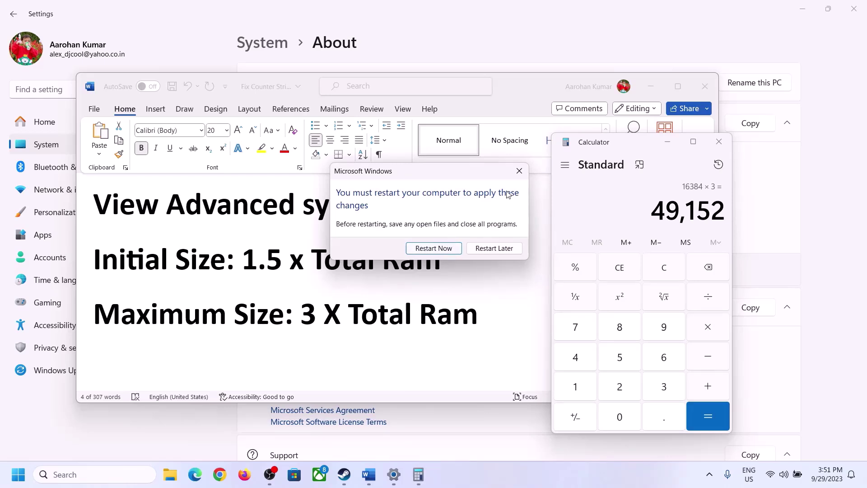
pyautogui.click(519, 170)
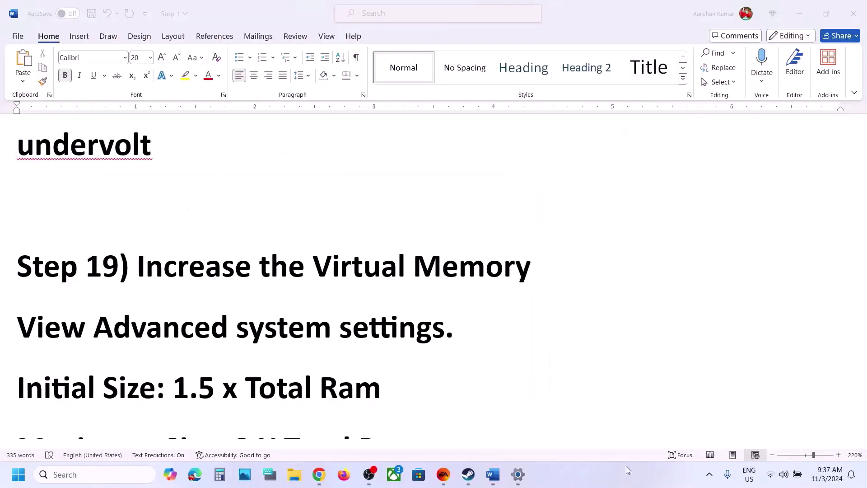
# Go to Step 20 in the Word document and highlight the words "Uninstall the game"
pyautogui.scroll(-5, 489, 384)
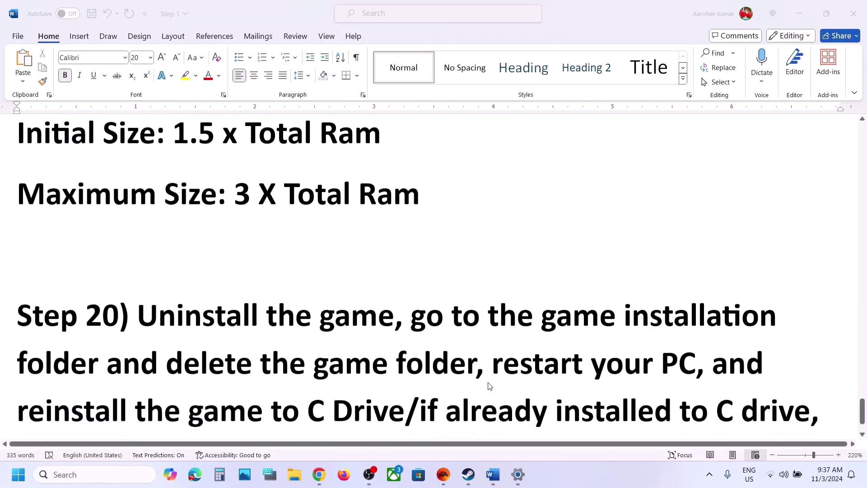
pyautogui.scroll(-2, 490, 386)
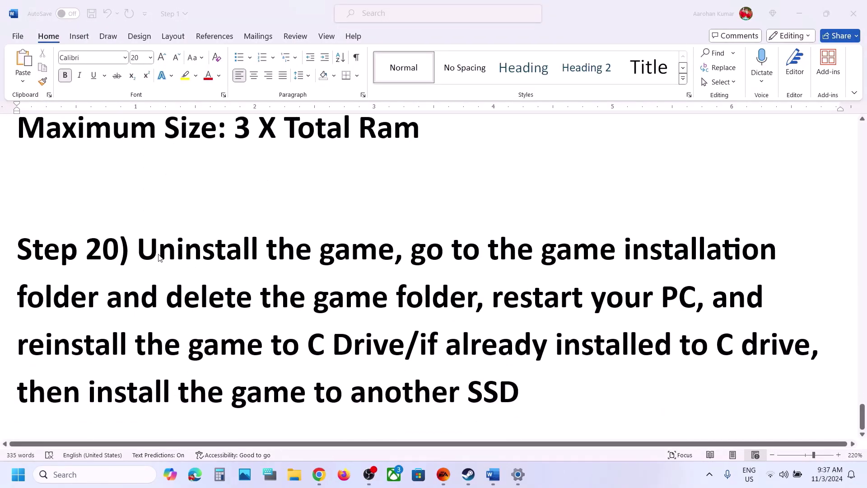
pyautogui.click(159, 254)
pyautogui.moveTo(138, 249); pyautogui.dragTo(394, 253)
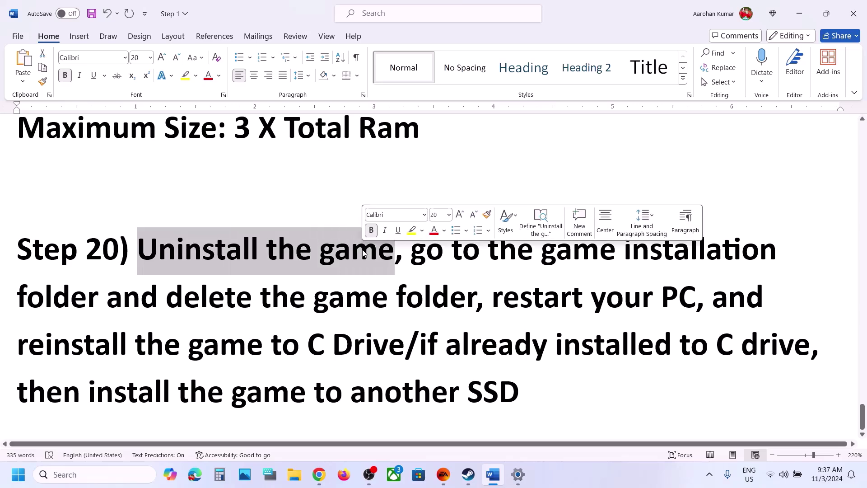
# Show the management options for Dragon Age The Veilguard in the Steam library and in the EA app, including Uninstall
pyautogui.click(468, 474)
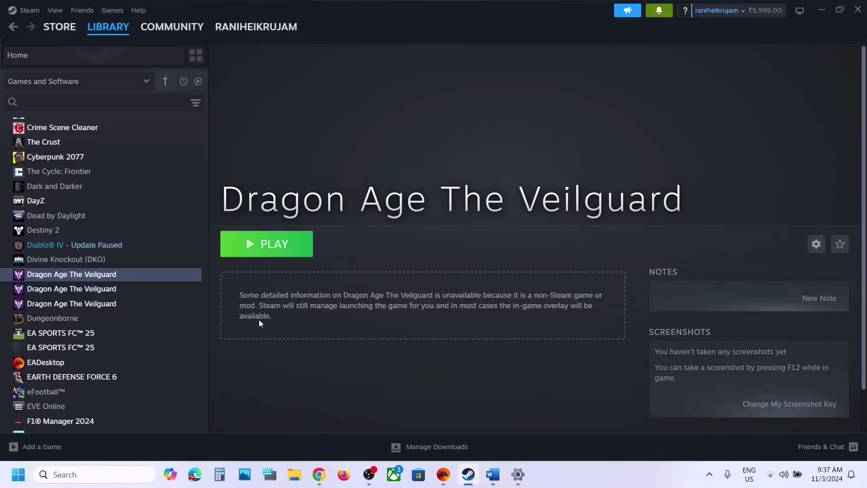
pyautogui.rightClick(117, 275)
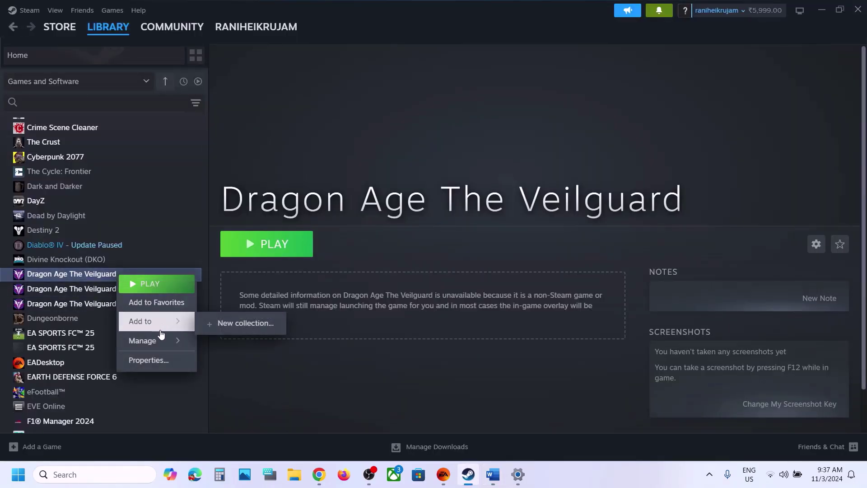
pyautogui.moveTo(158, 342)
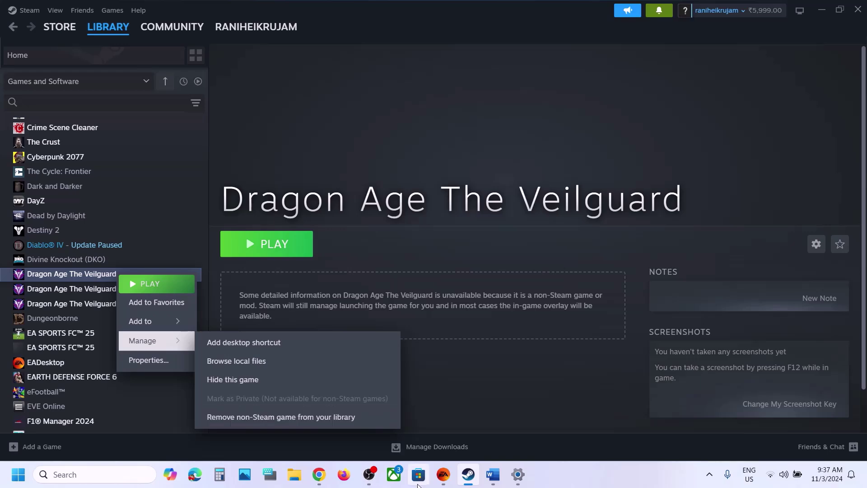
pyautogui.click(437, 484)
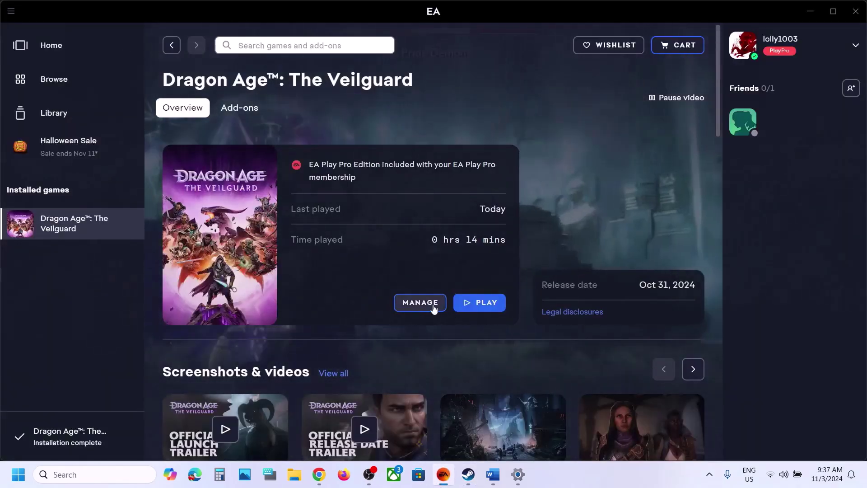
pyautogui.click(419, 303)
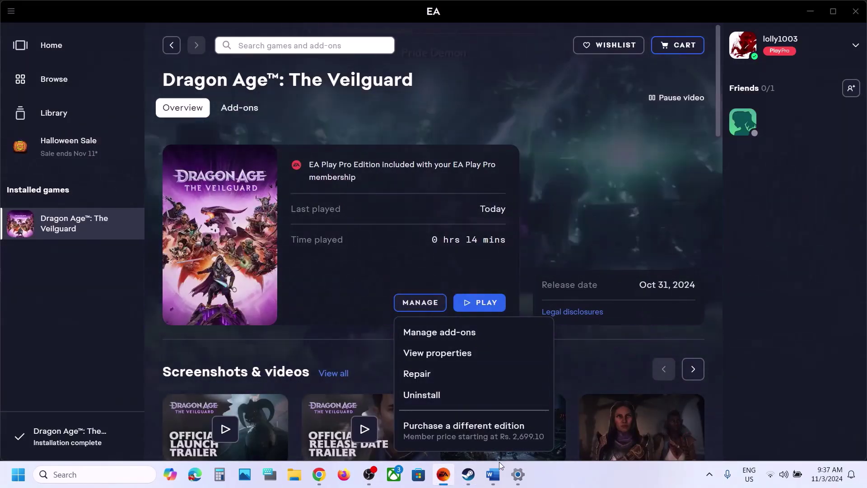
# Return to Word and highlight the Step 20 instructions on deleting the game folder and reinstalling to C Drive or another SSD
pyautogui.click(492, 474)
pyautogui.moveTo(494, 254); pyautogui.dragTo(489, 297)
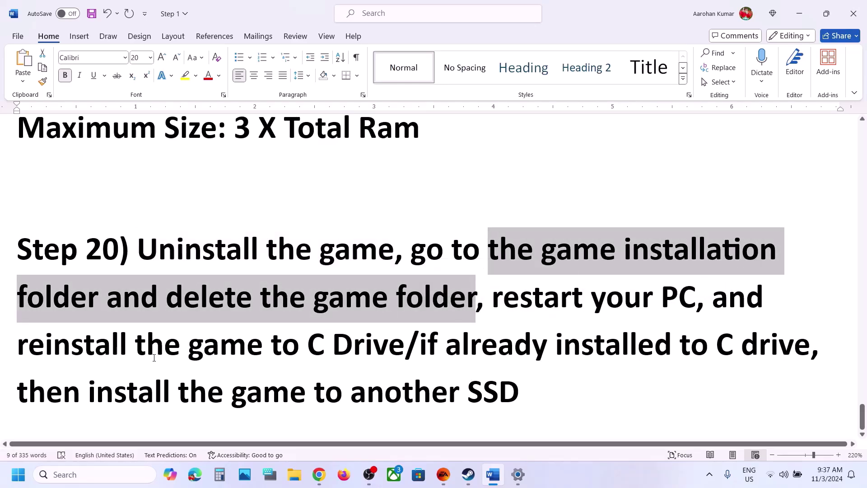
pyautogui.moveTo(90, 352); pyautogui.dragTo(388, 358)
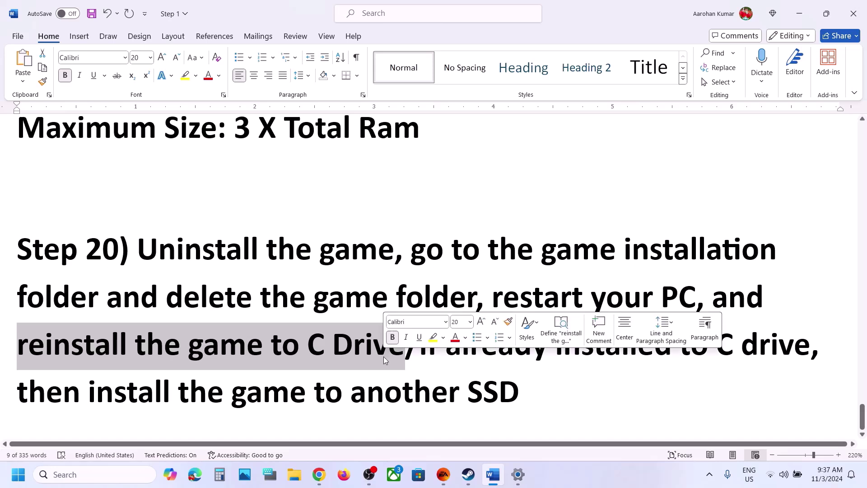
pyautogui.click(385, 360)
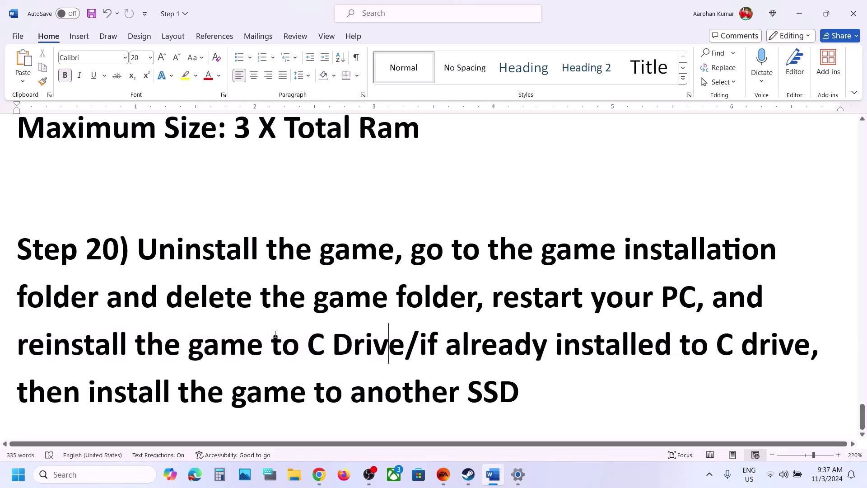
pyautogui.moveTo(271, 335); pyautogui.dragTo(581, 346)
pyautogui.moveTo(690, 340); pyautogui.dragTo(489, 401)
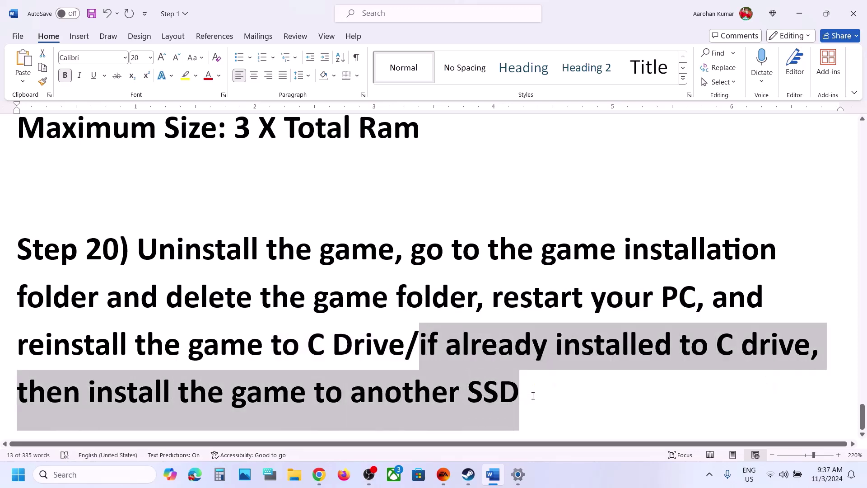
# Append ", installing HDD" to the end of the Step 20 text and highlight the words "installing HDD"
pyautogui.click(512, 393)
pyautogui.write(', installing ')
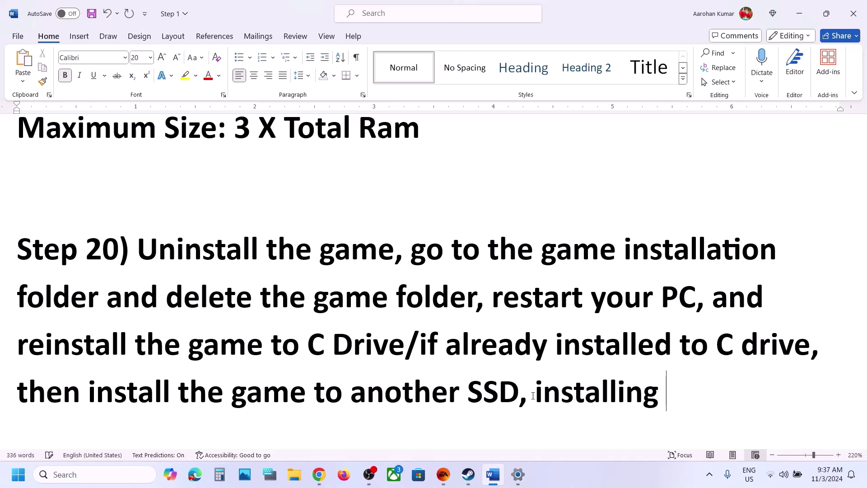
pyautogui.write('HDD')
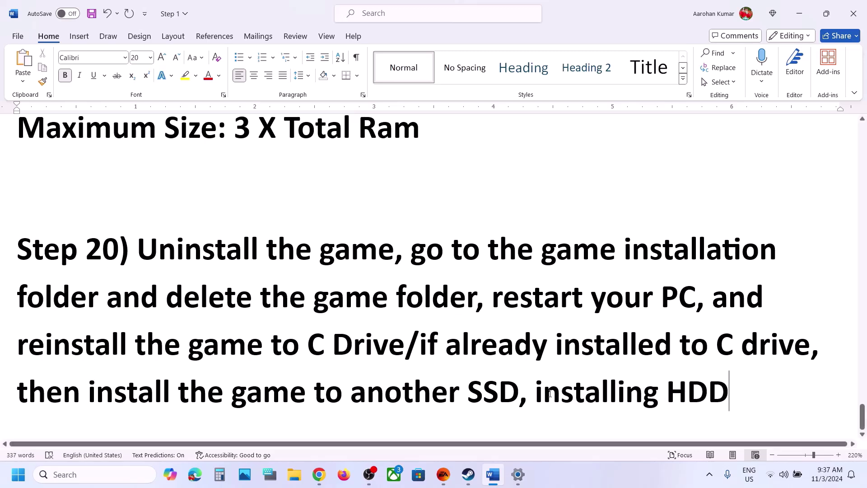
pyautogui.moveTo(536, 393); pyautogui.dragTo(706, 391)
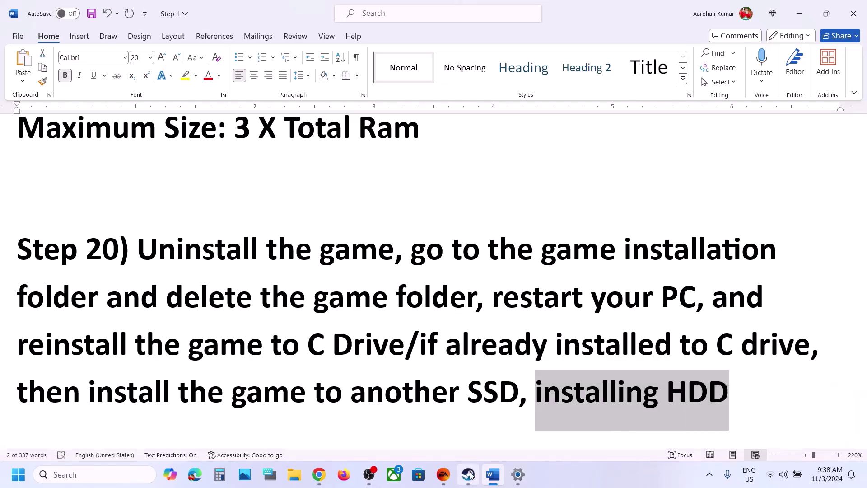
# Switch back to the EA app to show the management options for Dragon Age: The Veilguard
pyautogui.click(443, 474)
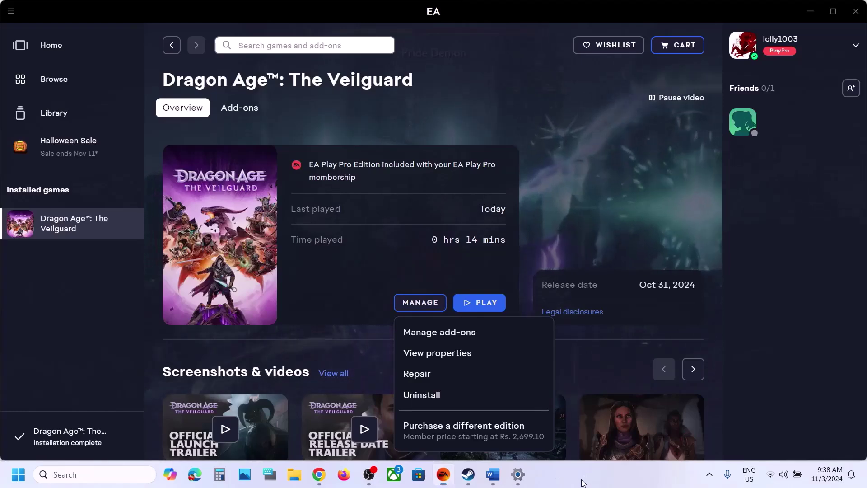